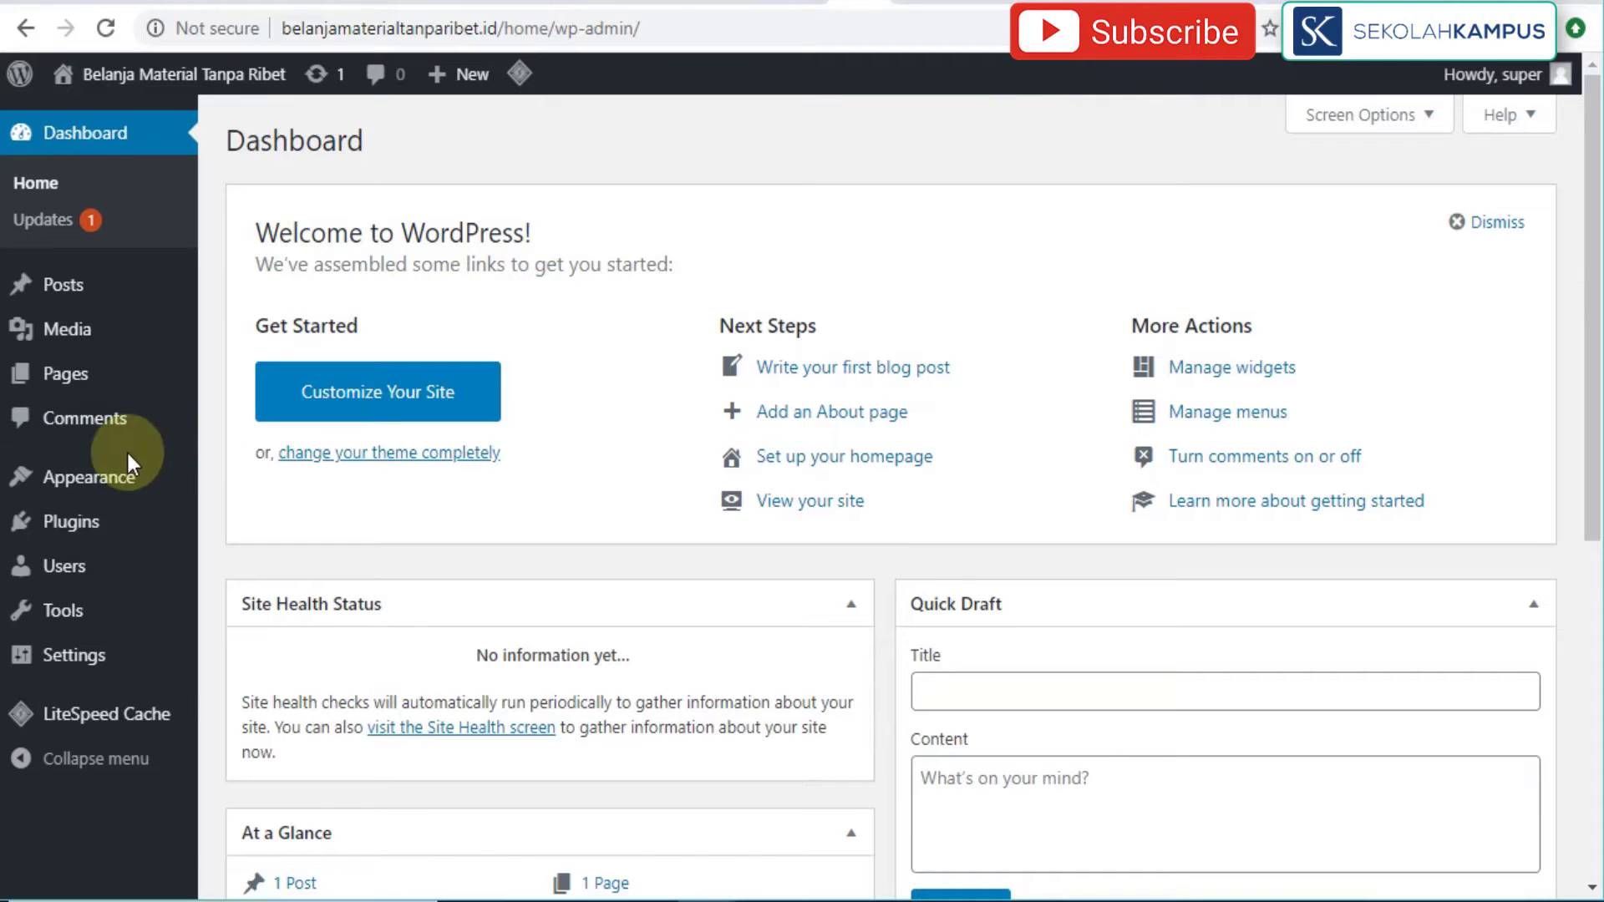
Step: Log in to the Belanja Material Tanpa Ribet wp-admin and stay on the Dashboard
{"action": "mouse_move", "coordinate": [112, 482]}
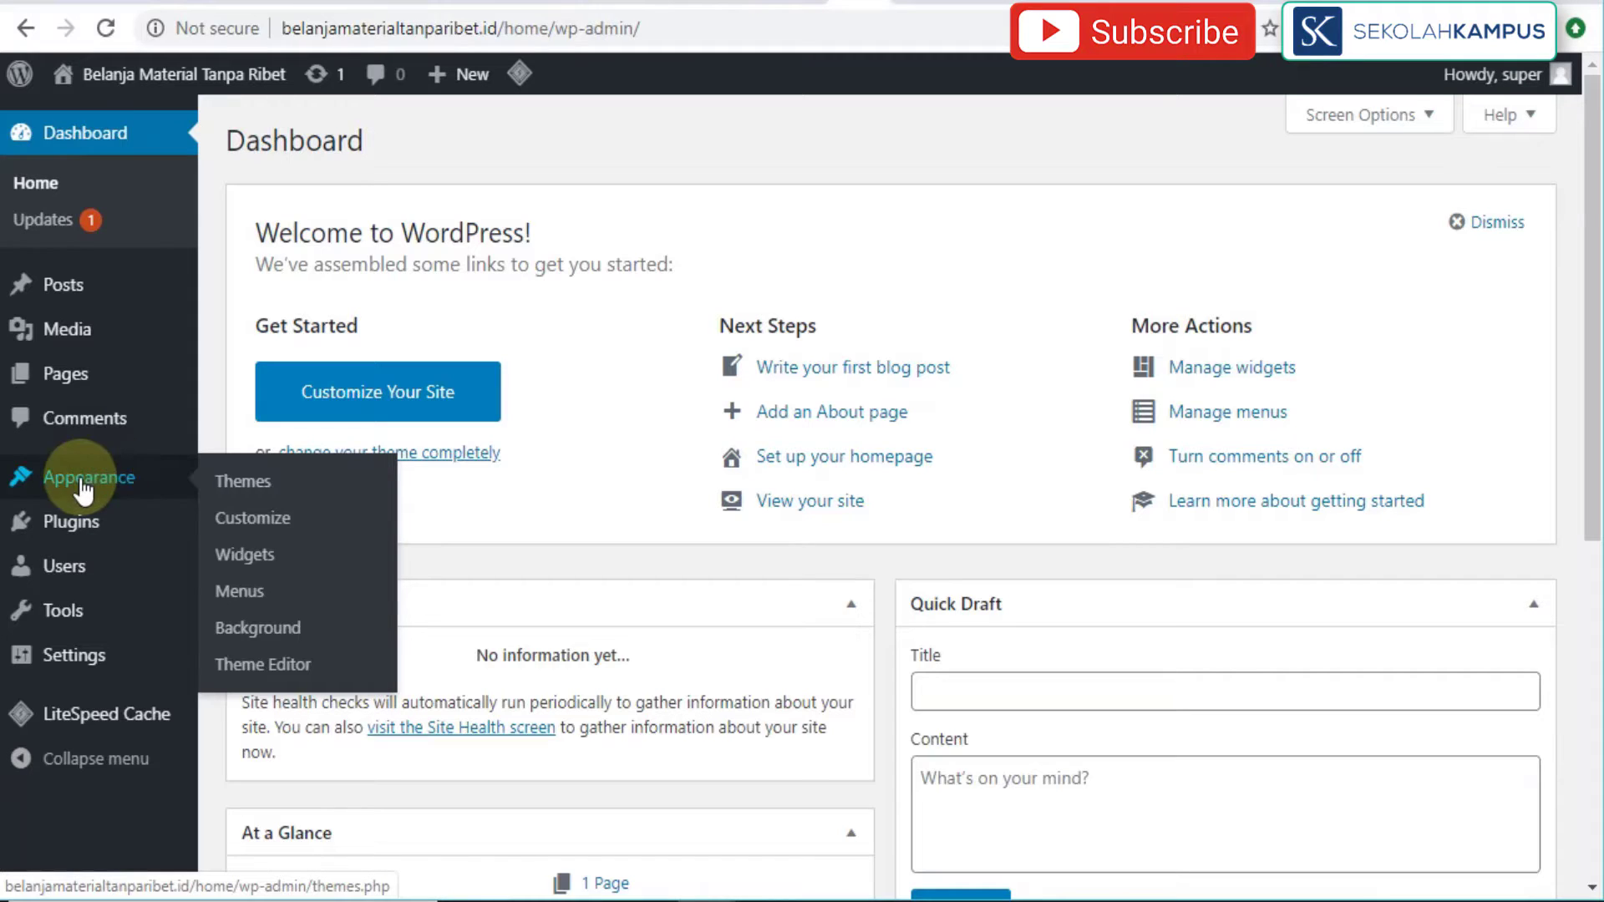
Step: Go to Appearance > Themes > Add New and browse featured themes like Pugini and Kalon
{"action": "left_click", "coordinate": [224, 489]}
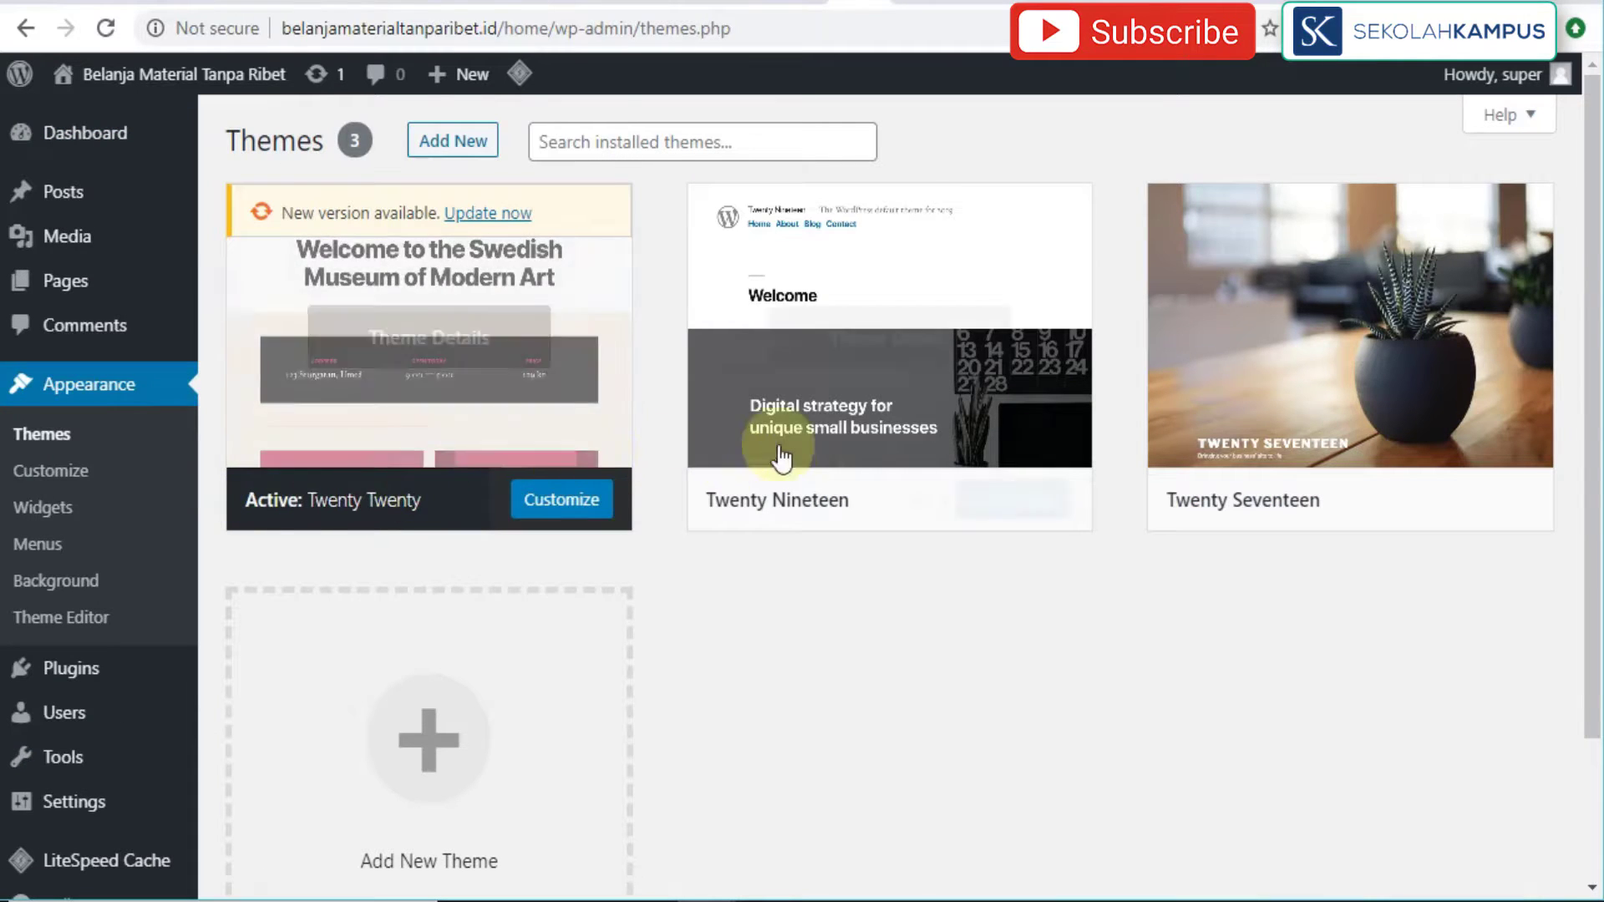
{"action": "mouse_move", "coordinate": [813, 459]}
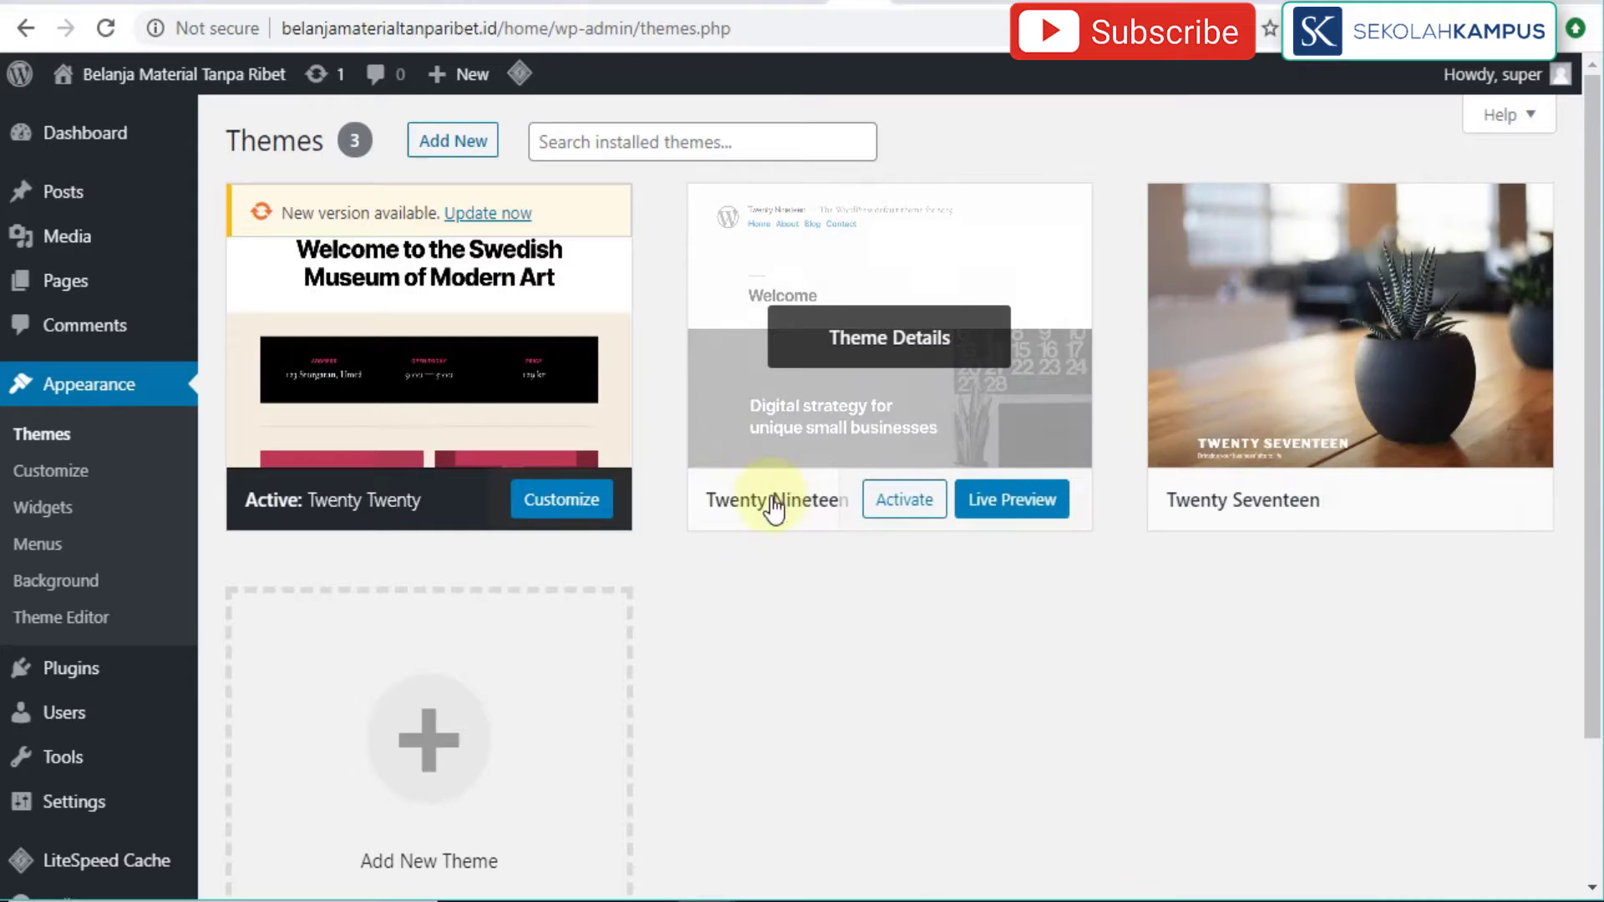
{"action": "mouse_move", "coordinate": [1506, 437]}
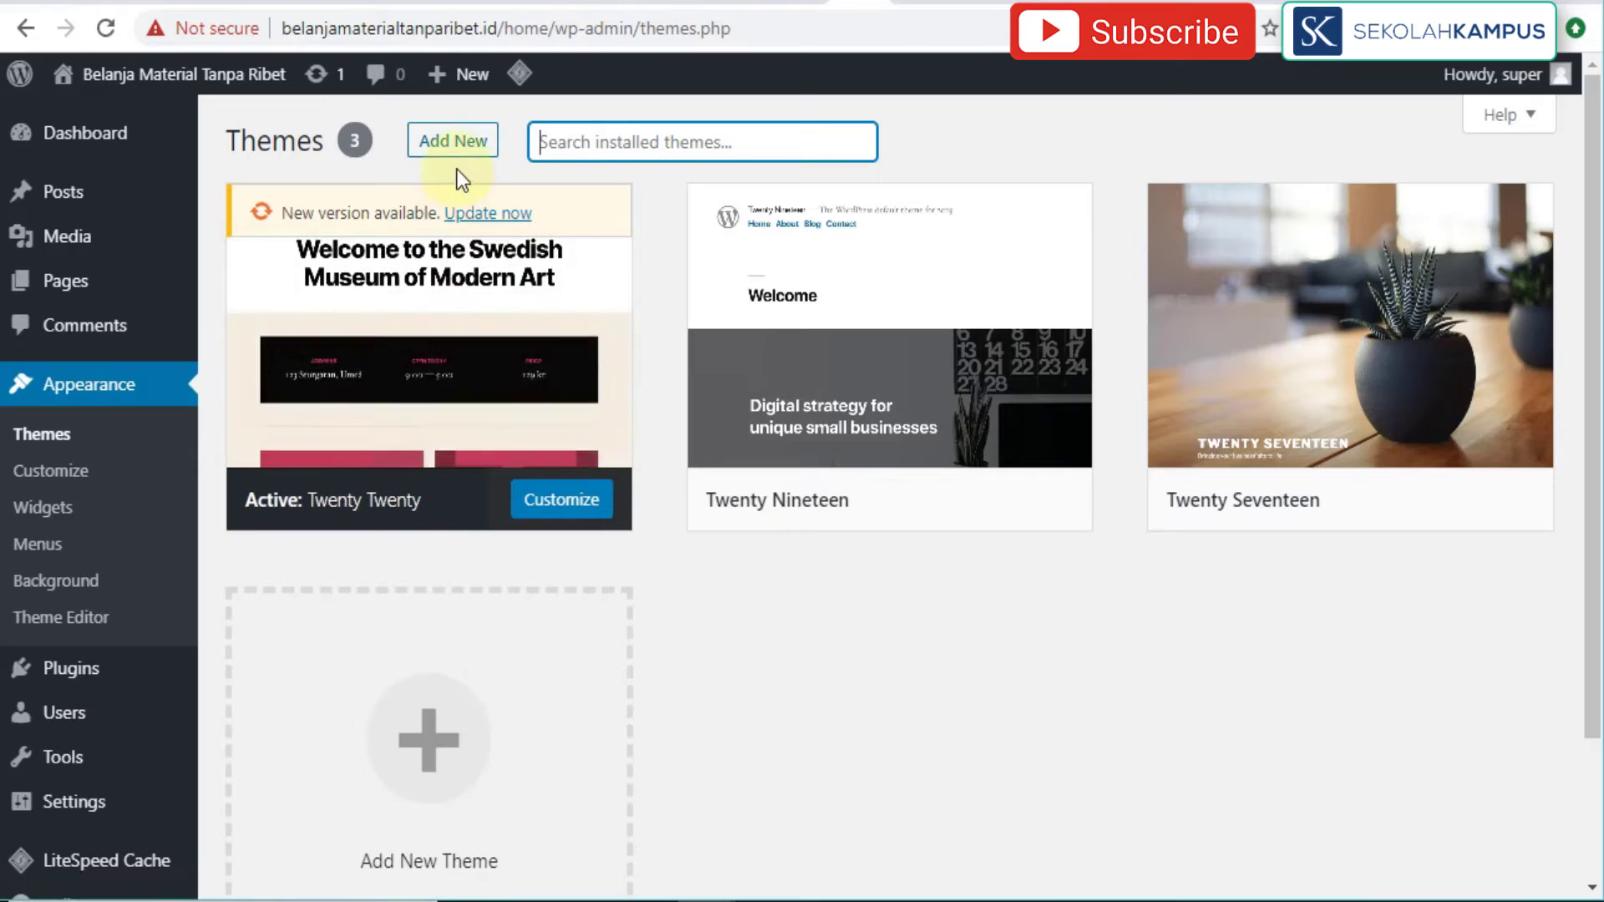
{"action": "left_click", "coordinate": [464, 146]}
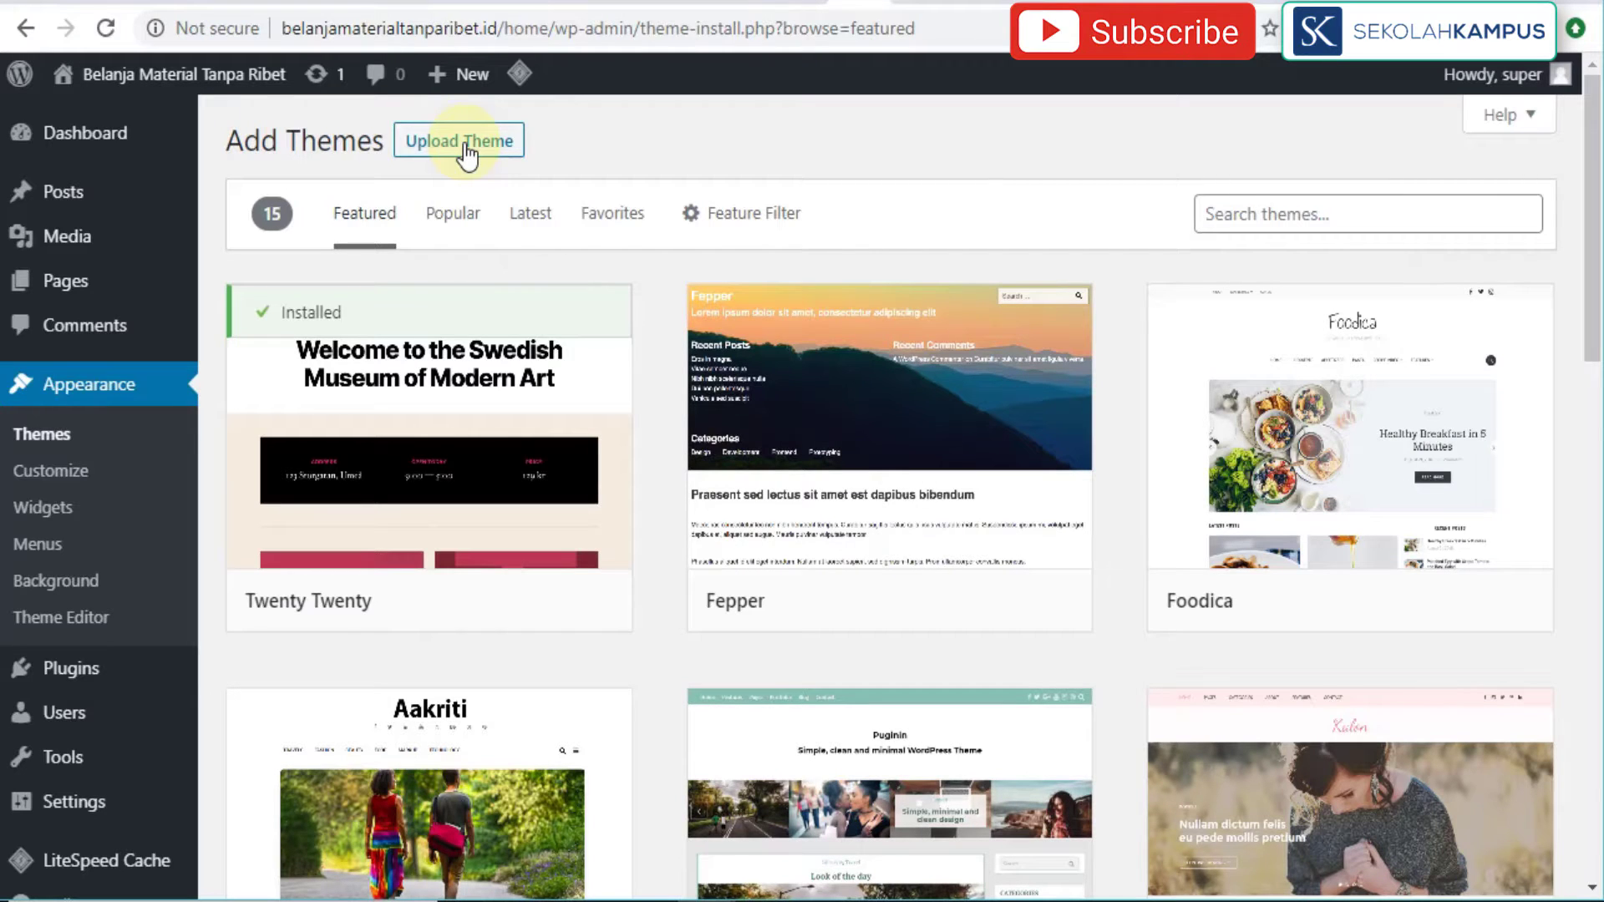
{"action": "mouse_move", "coordinate": [1049, 451]}
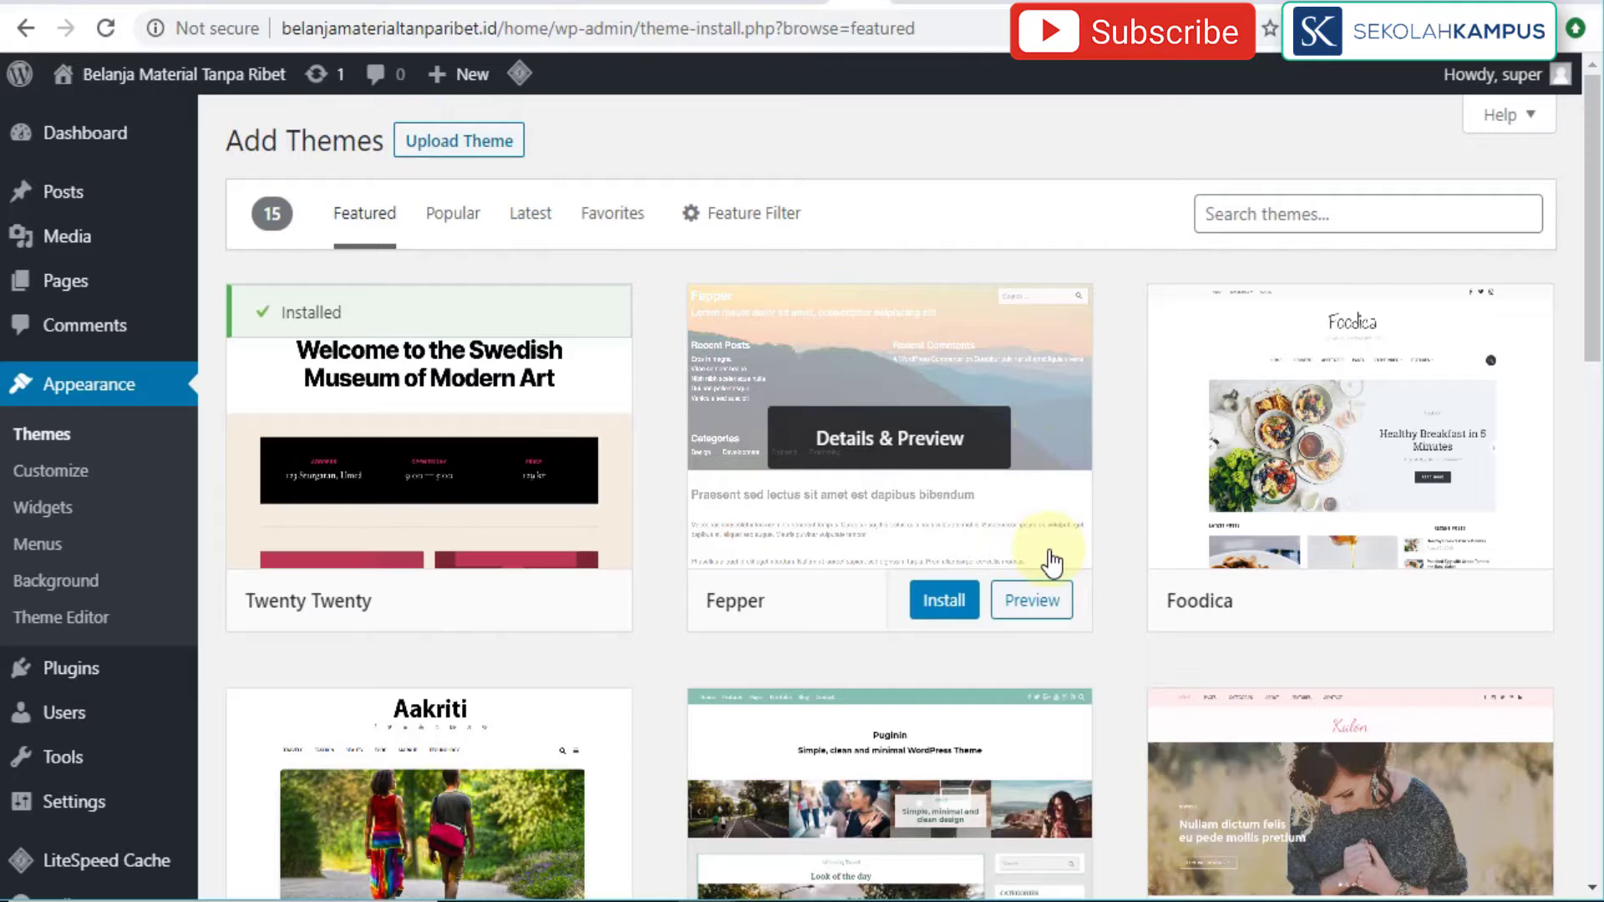
{"action": "scroll", "coordinate": [1055, 678], "scroll_direction": "down", "scroll_amount": 5}
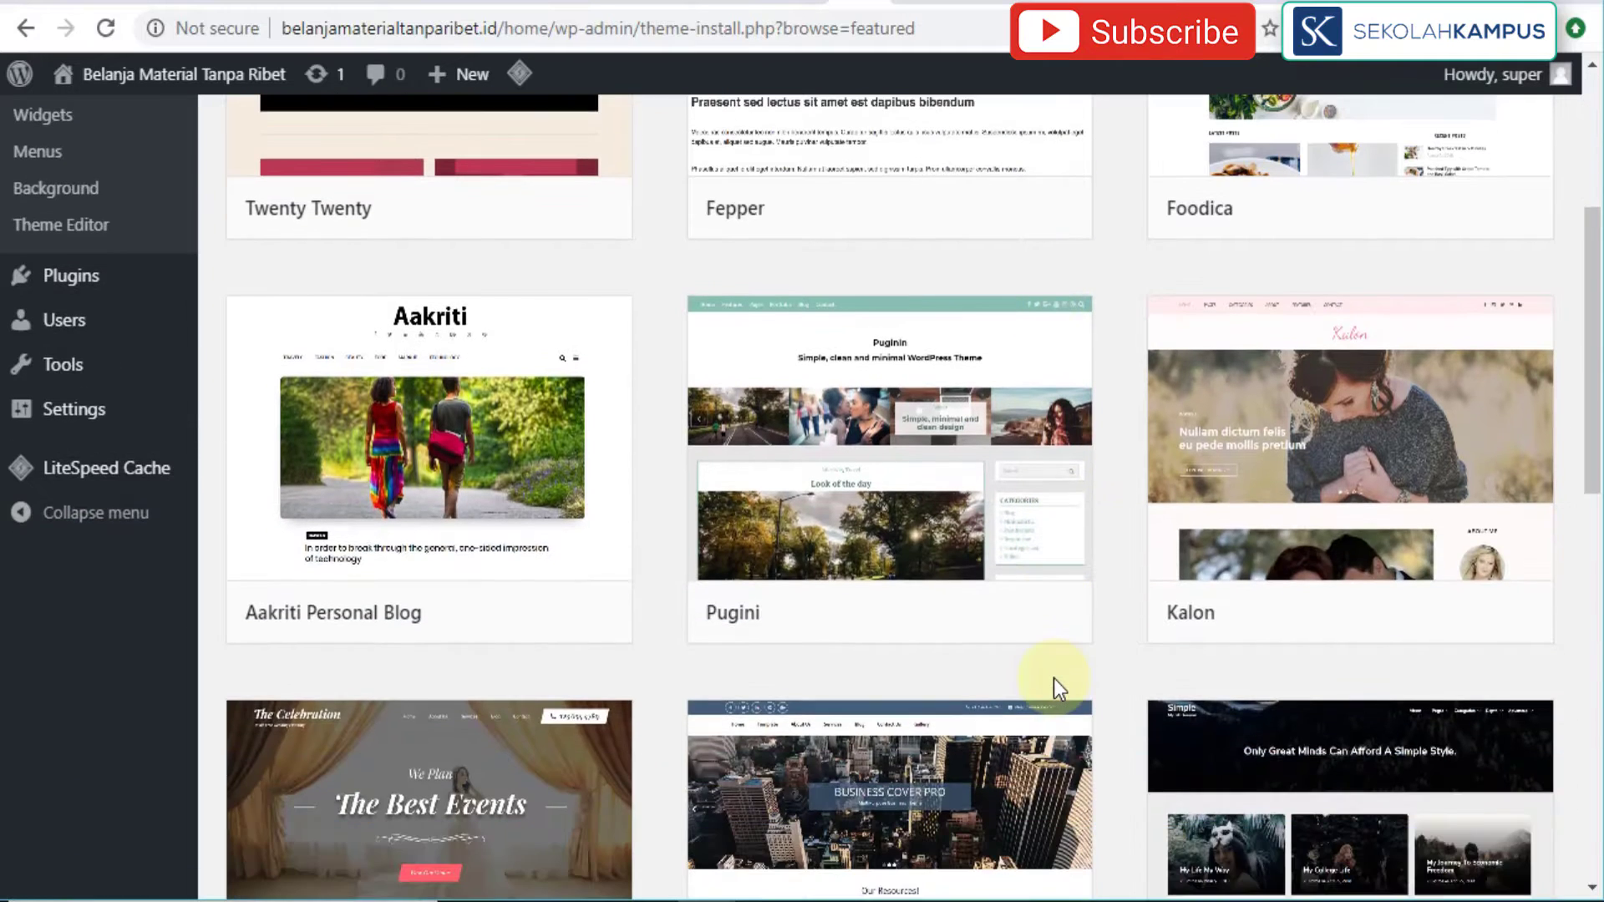
{"action": "scroll", "coordinate": [1054, 679], "scroll_direction": "down", "scroll_amount": 3}
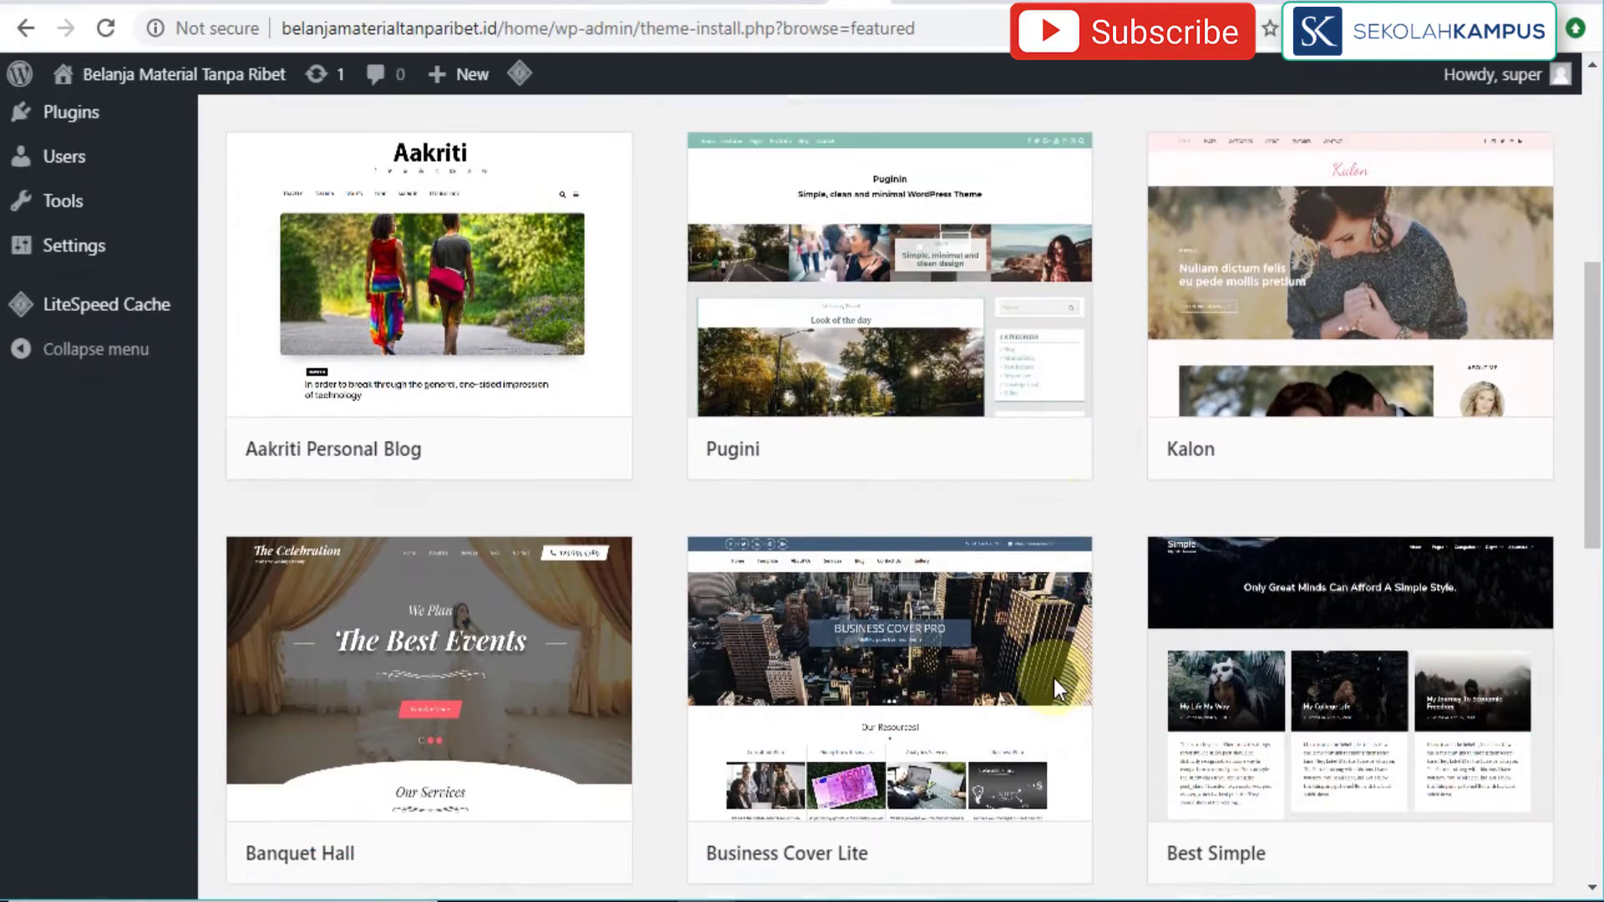
{"action": "scroll", "coordinate": [1057, 690], "scroll_direction": "down", "scroll_amount": 6}
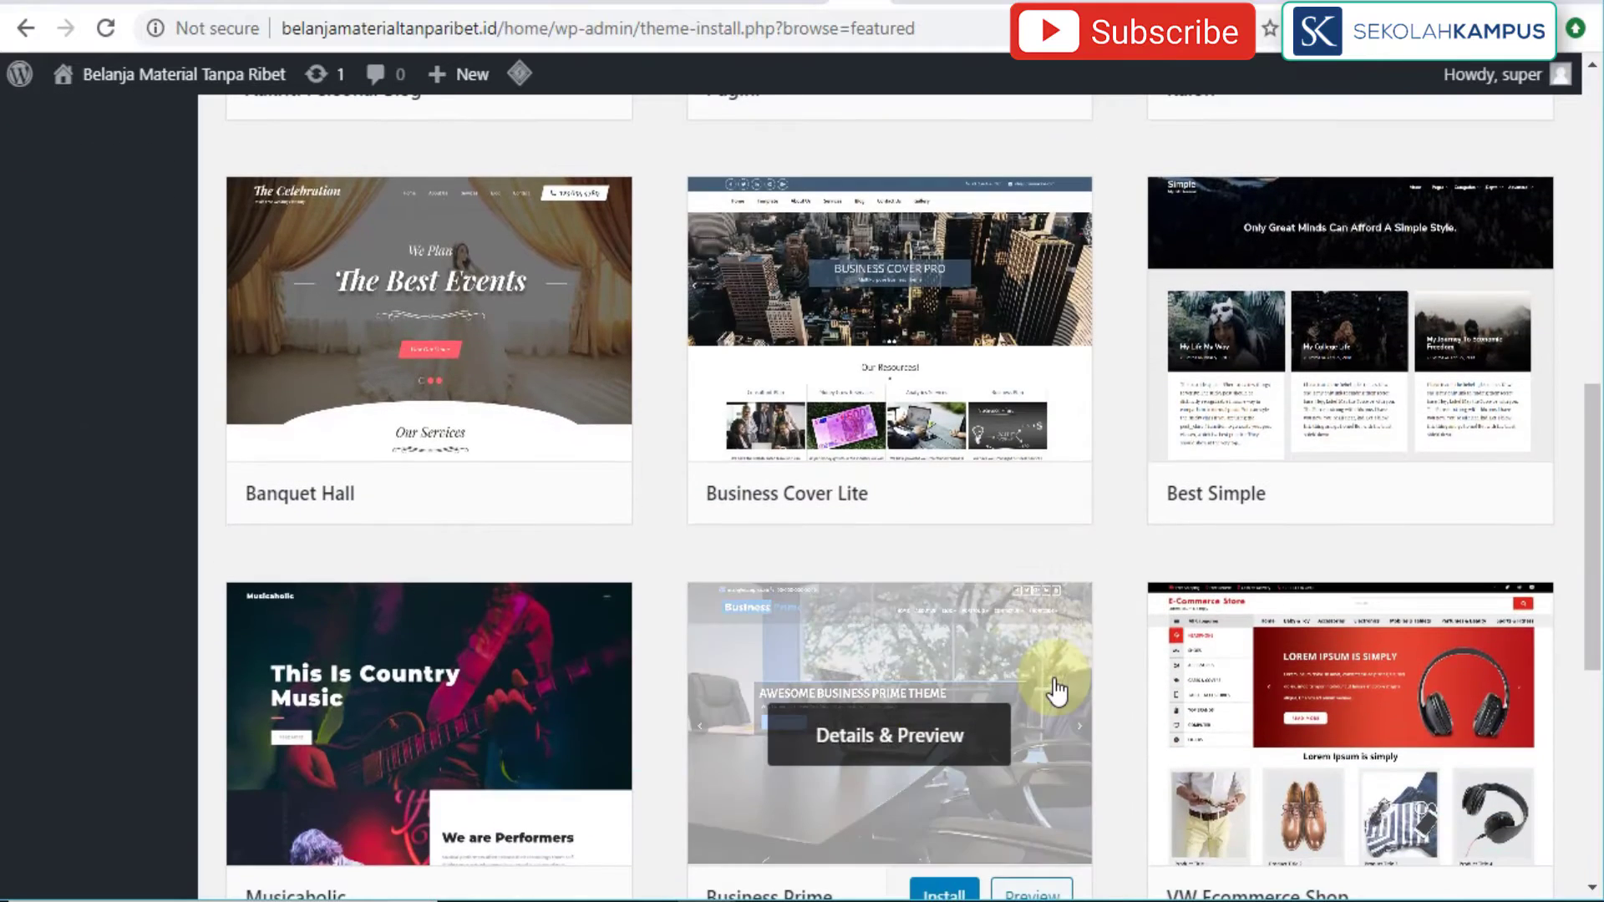
{"action": "scroll", "coordinate": [1055, 688], "scroll_direction": "down", "scroll_amount": 4}
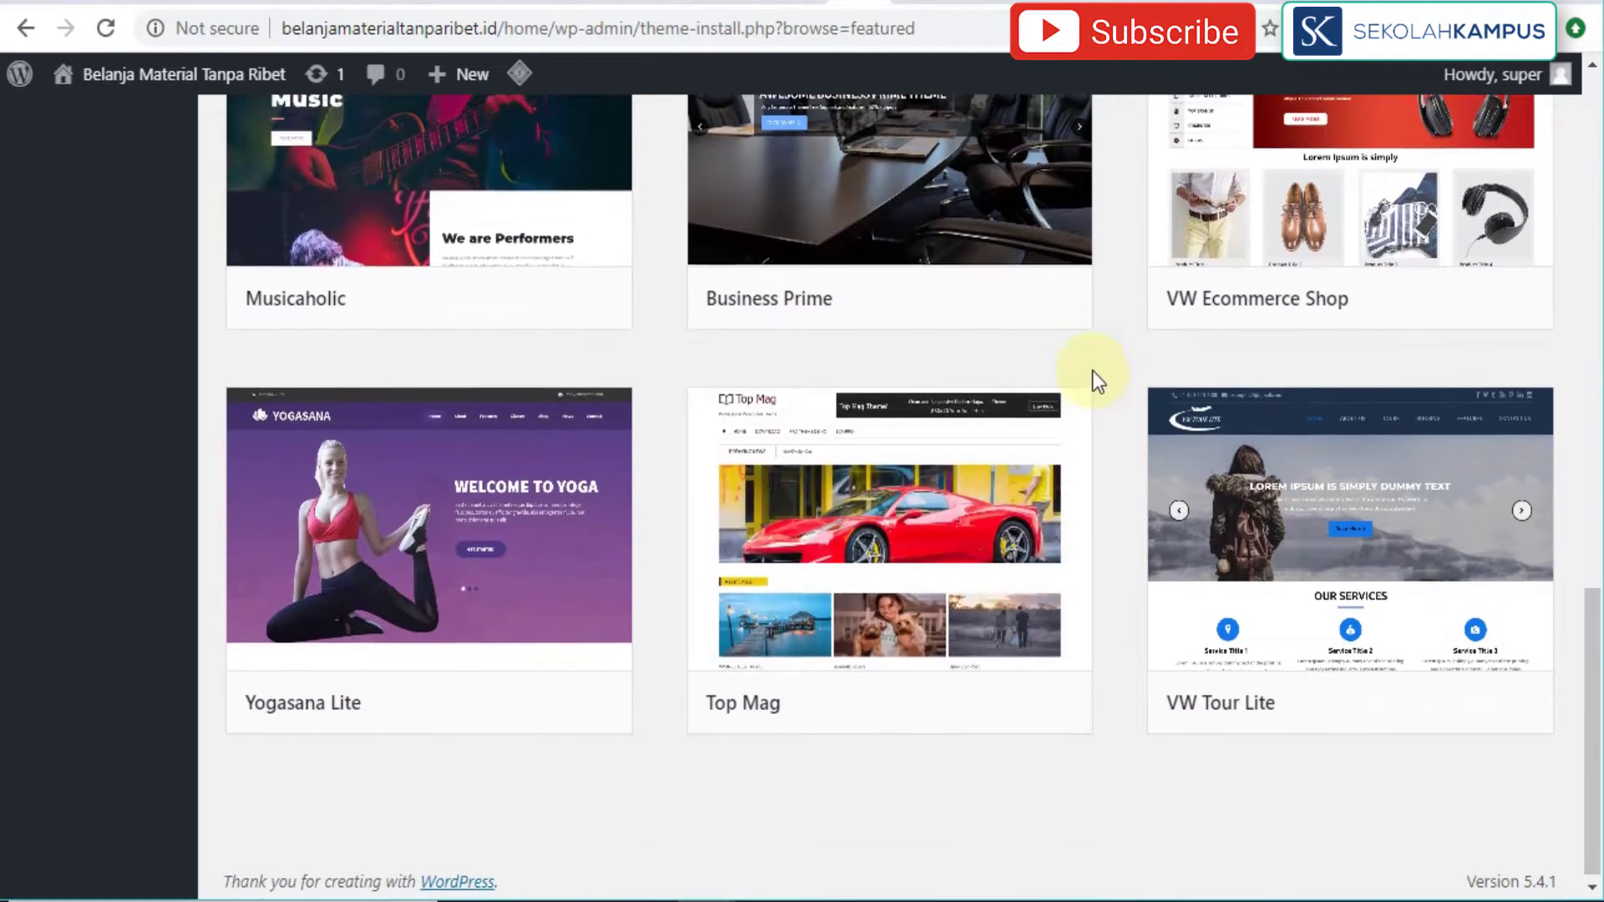
{"action": "scroll", "coordinate": [1093, 373], "scroll_direction": "up", "scroll_amount": 7}
{"action": "scroll", "coordinate": [1096, 383], "scroll_direction": "up", "scroll_amount": 6}
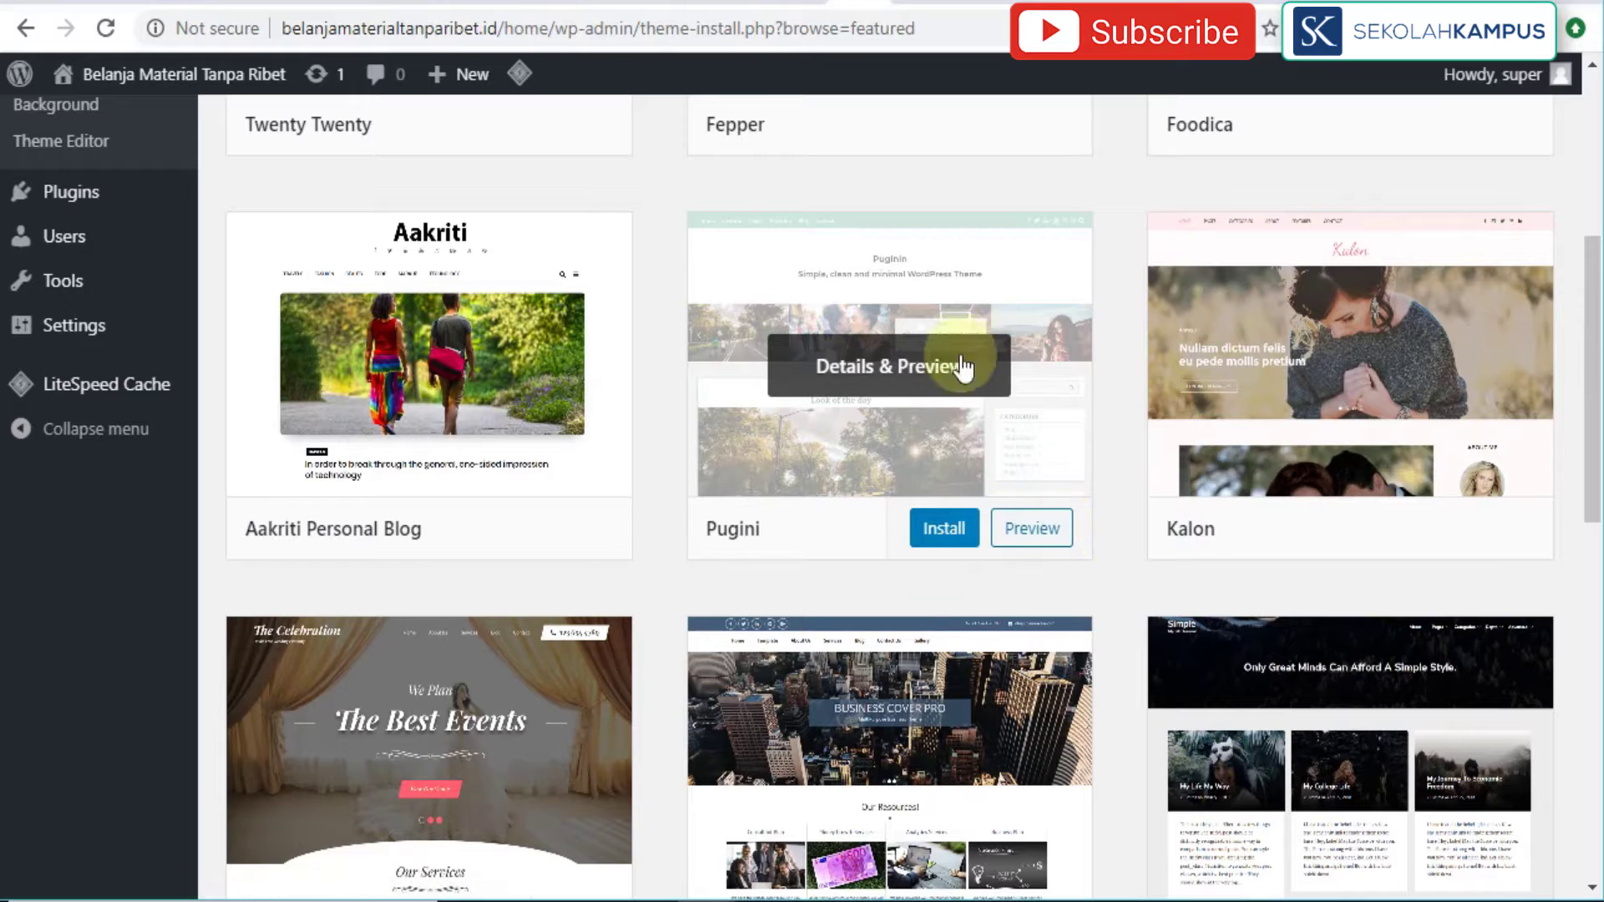
{"action": "left_click", "coordinate": [1050, 531]}
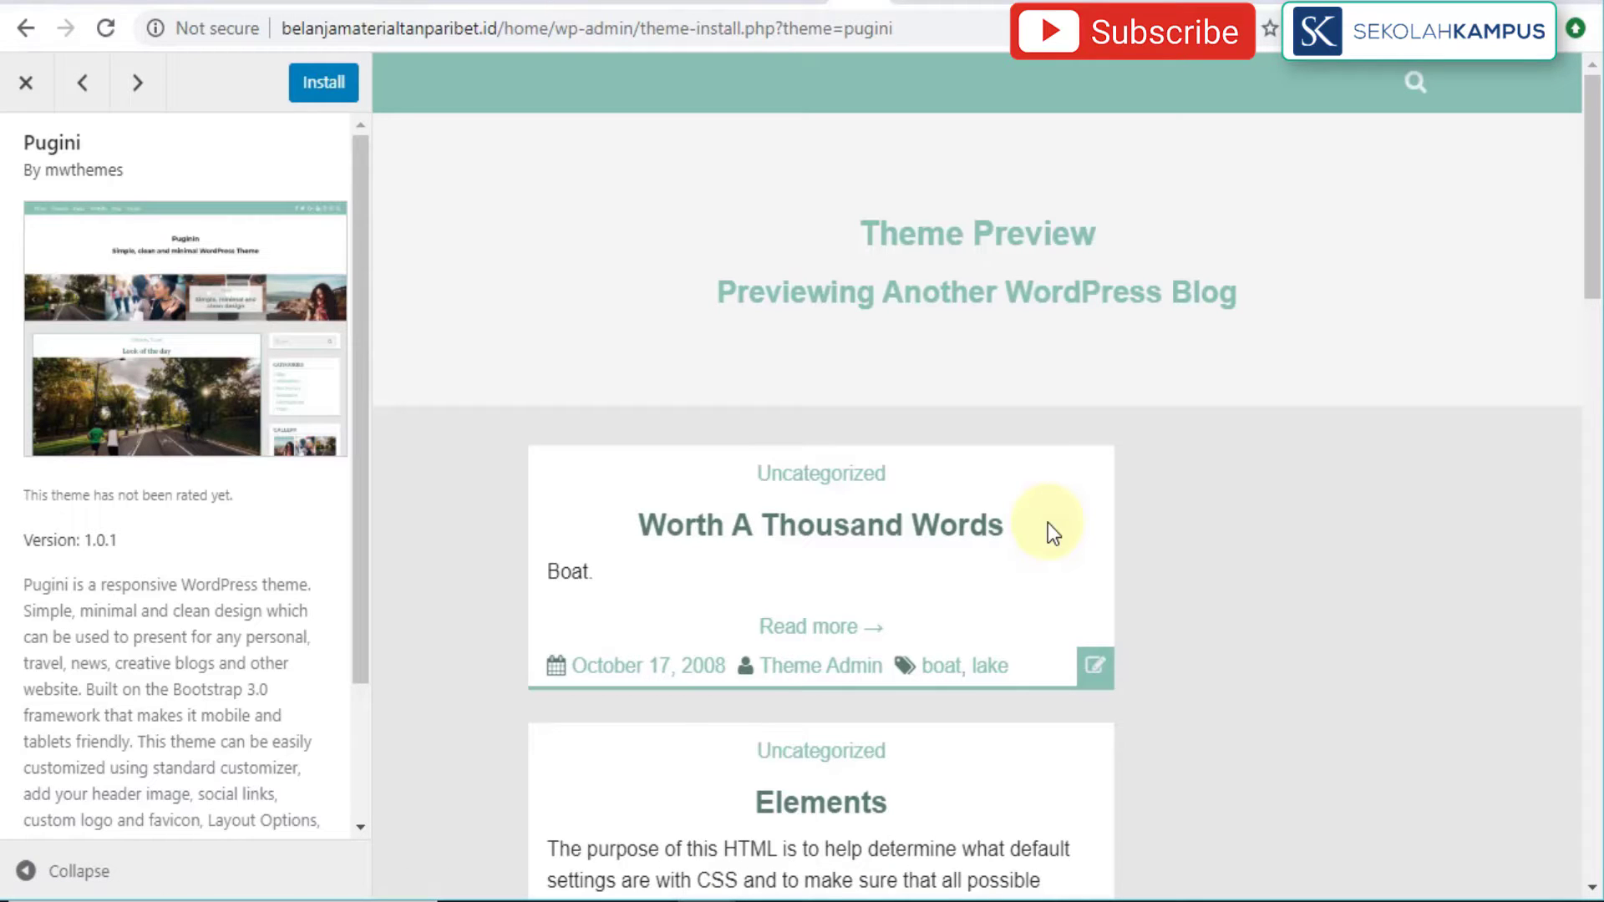
{"action": "scroll", "coordinate": [1047, 523], "scroll_direction": "down", "scroll_amount": 10}
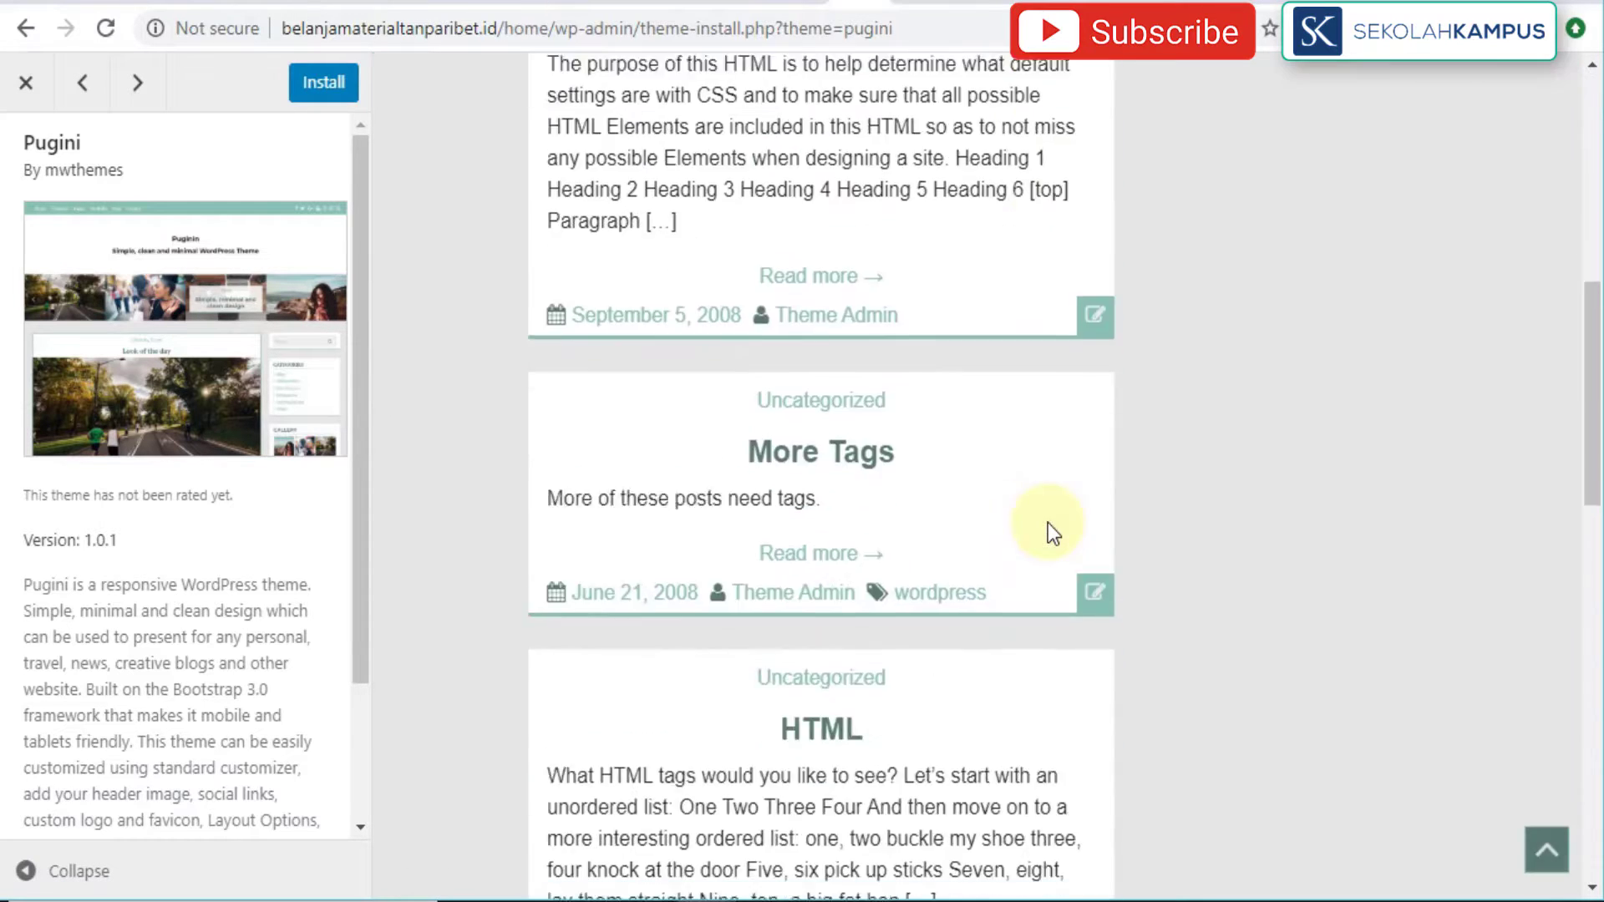
{"action": "scroll", "coordinate": [1047, 523], "scroll_direction": "down", "scroll_amount": 1}
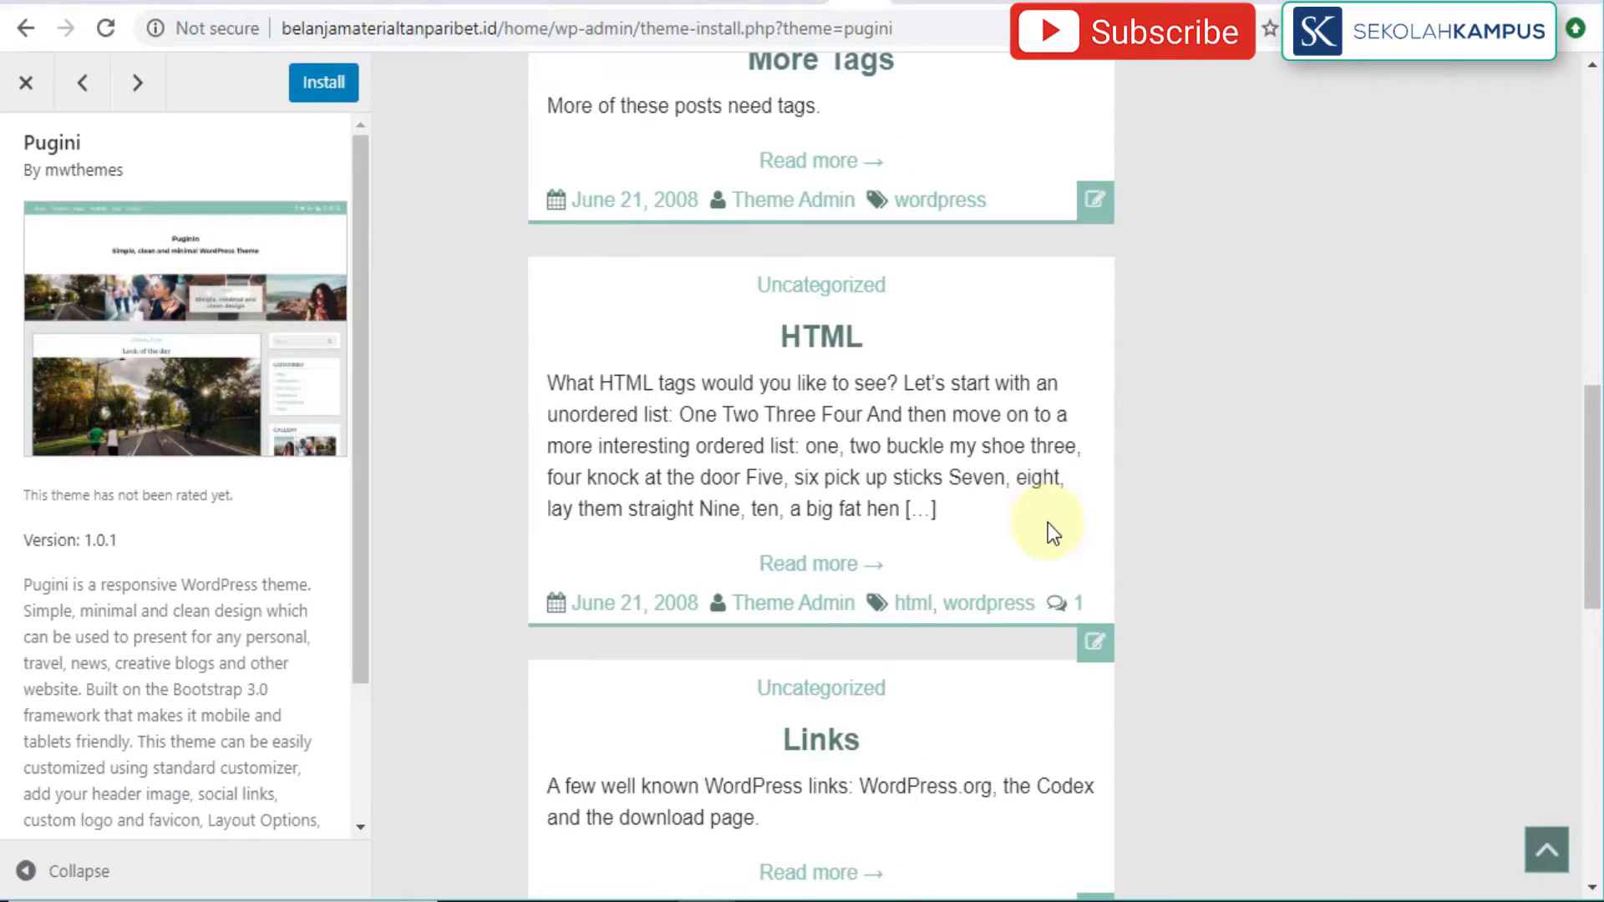
{"action": "scroll", "coordinate": [1049, 528], "scroll_direction": "down", "scroll_amount": 12}
{"action": "scroll", "coordinate": [1049, 528], "scroll_direction": "up", "scroll_amount": 1}
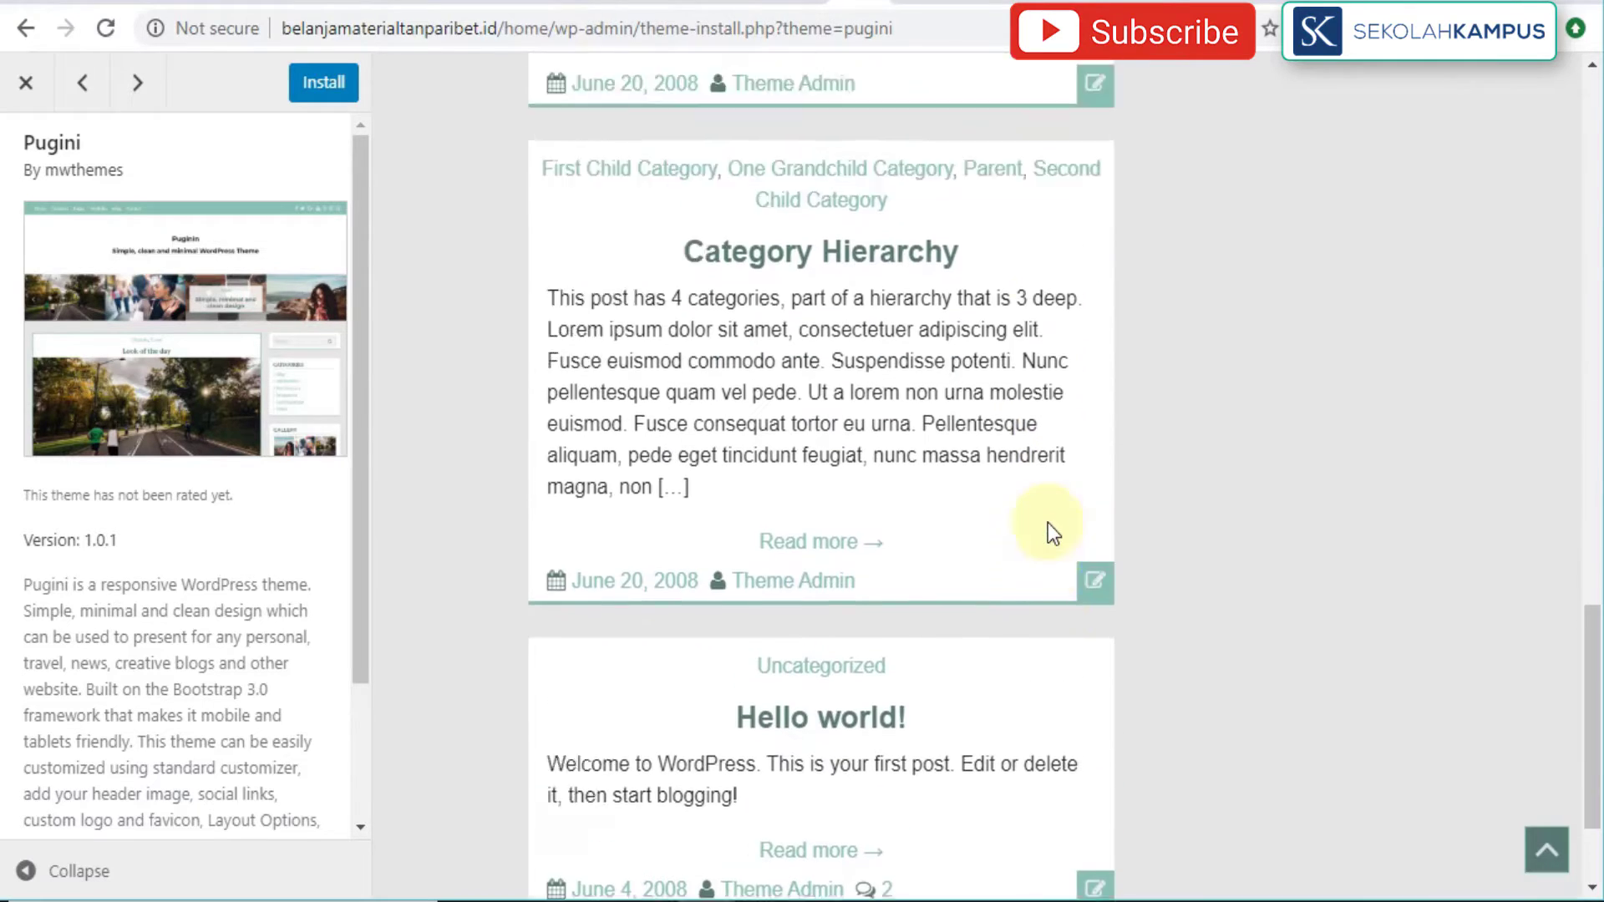
{"action": "scroll", "coordinate": [1048, 523], "scroll_direction": "up", "scroll_amount": 10}
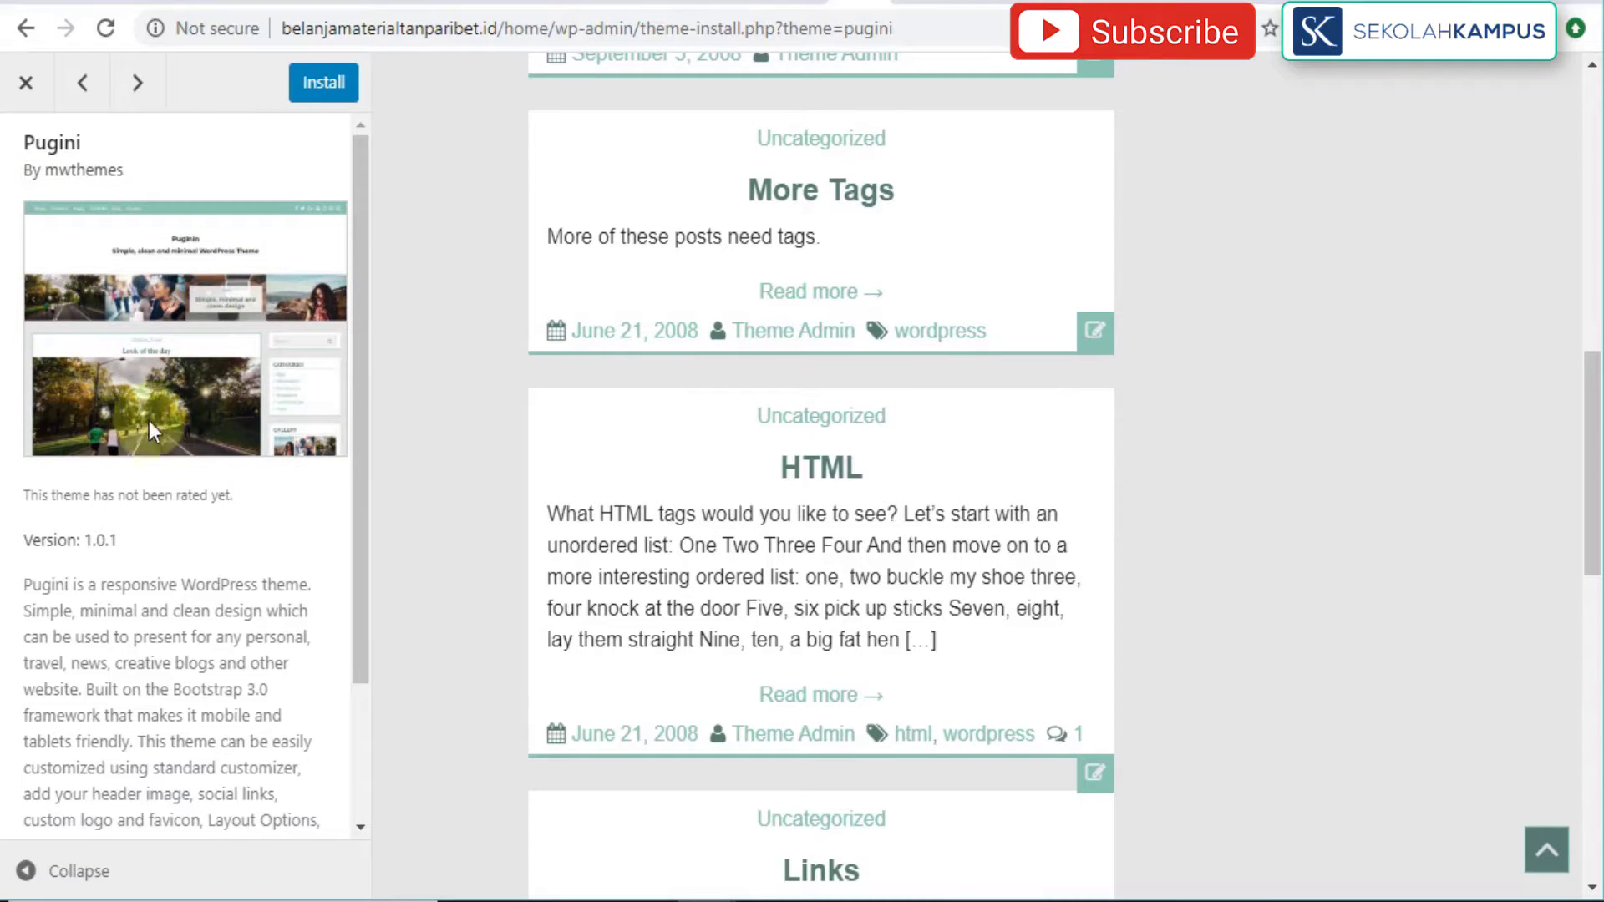
{"action": "scroll", "coordinate": [884, 492], "scroll_direction": "down", "scroll_amount": 14}
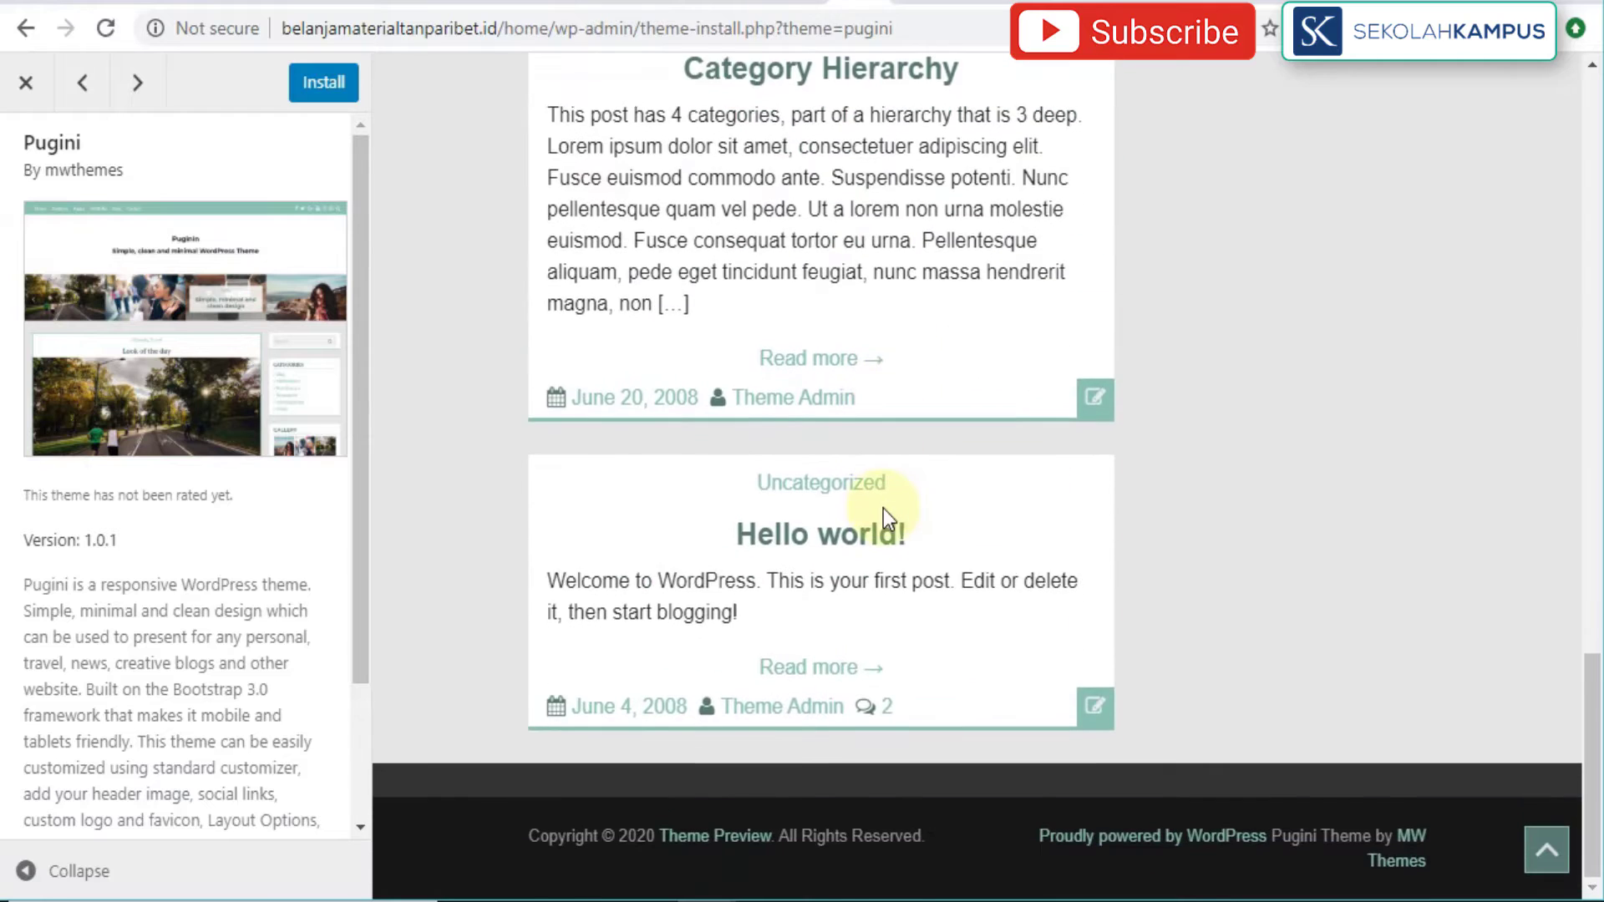
{"action": "scroll", "coordinate": [884, 508], "scroll_direction": "up", "scroll_amount": 15}
{"action": "scroll", "coordinate": [884, 508], "scroll_direction": "up", "scroll_amount": 10}
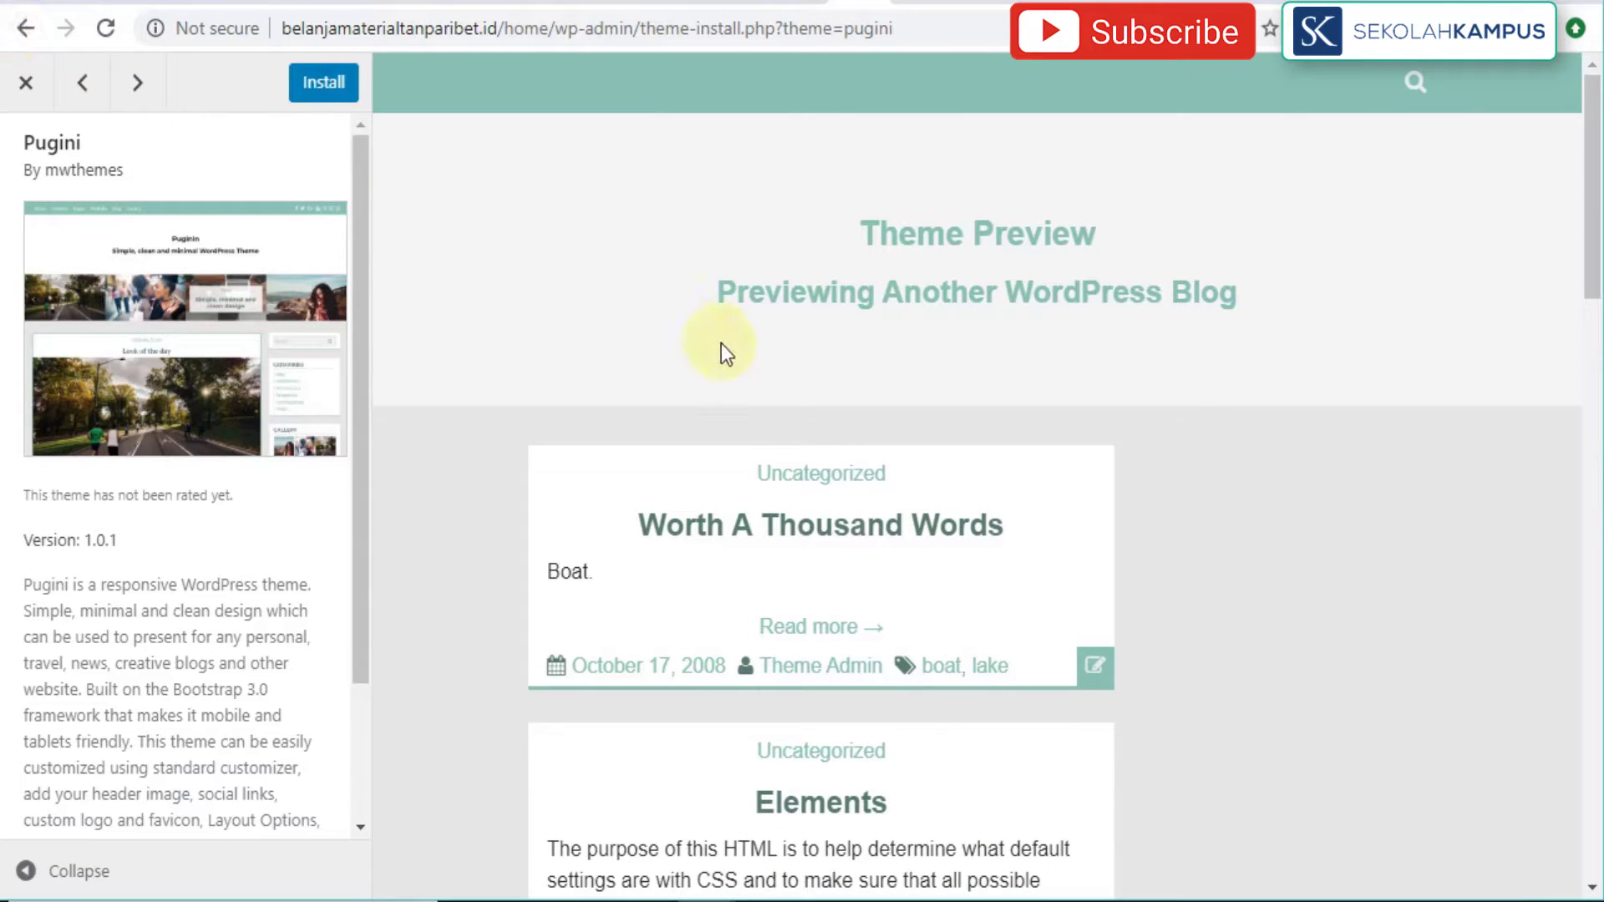
{"action": "scroll", "coordinate": [945, 500], "scroll_direction": "down", "scroll_amount": 5}
{"action": "scroll", "coordinate": [945, 499], "scroll_direction": "up", "scroll_amount": 5}
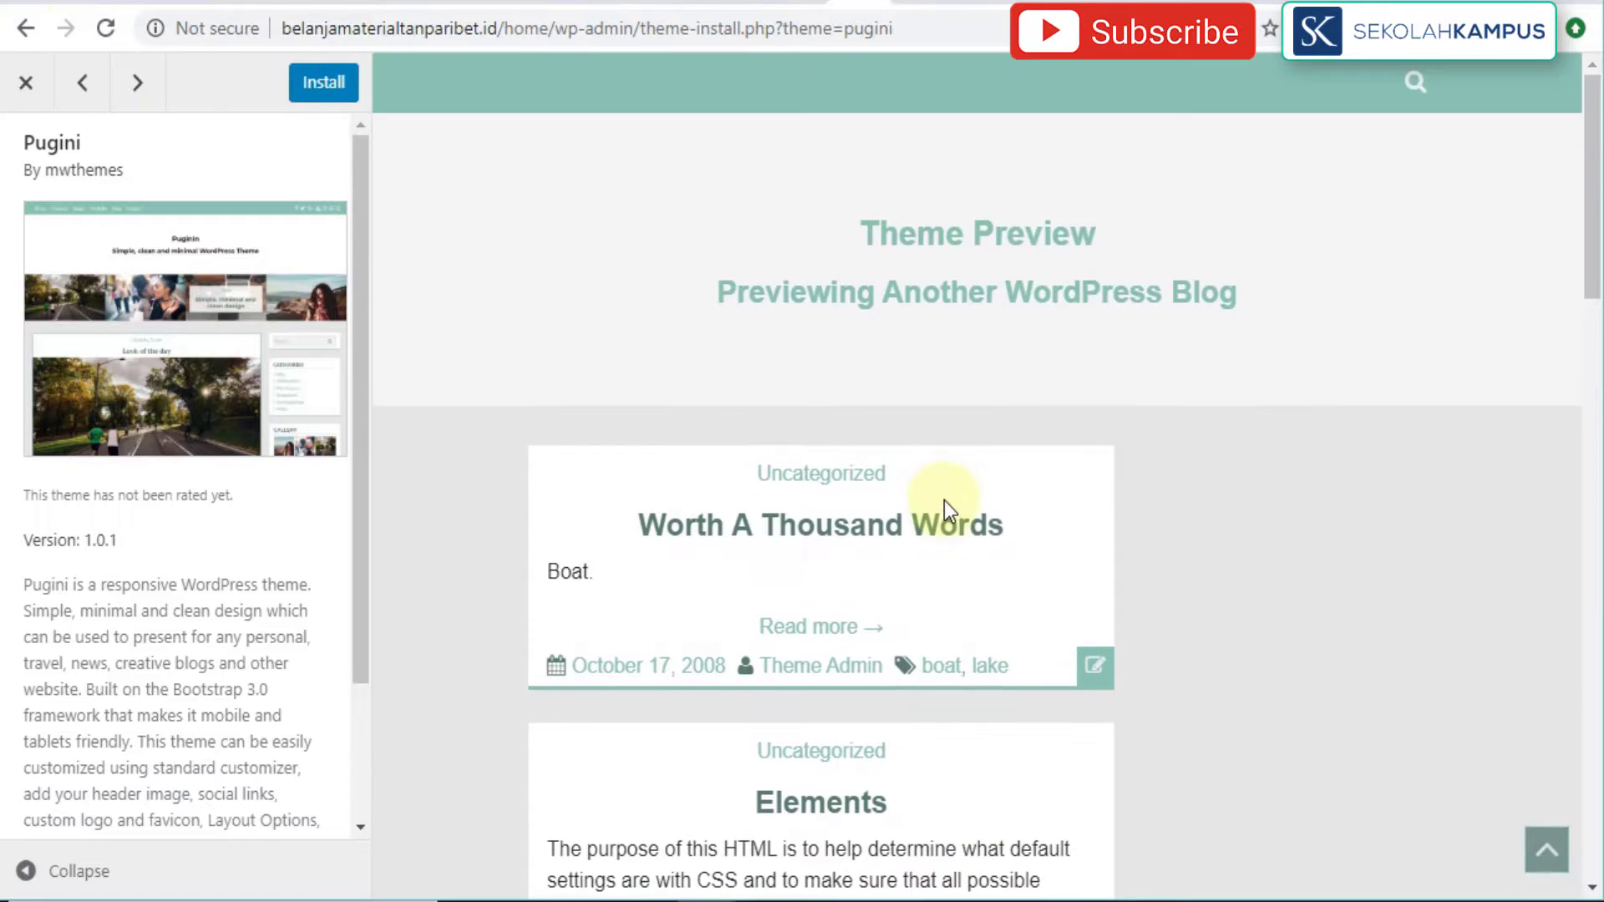
{"action": "left_click", "coordinate": [26, 82]}
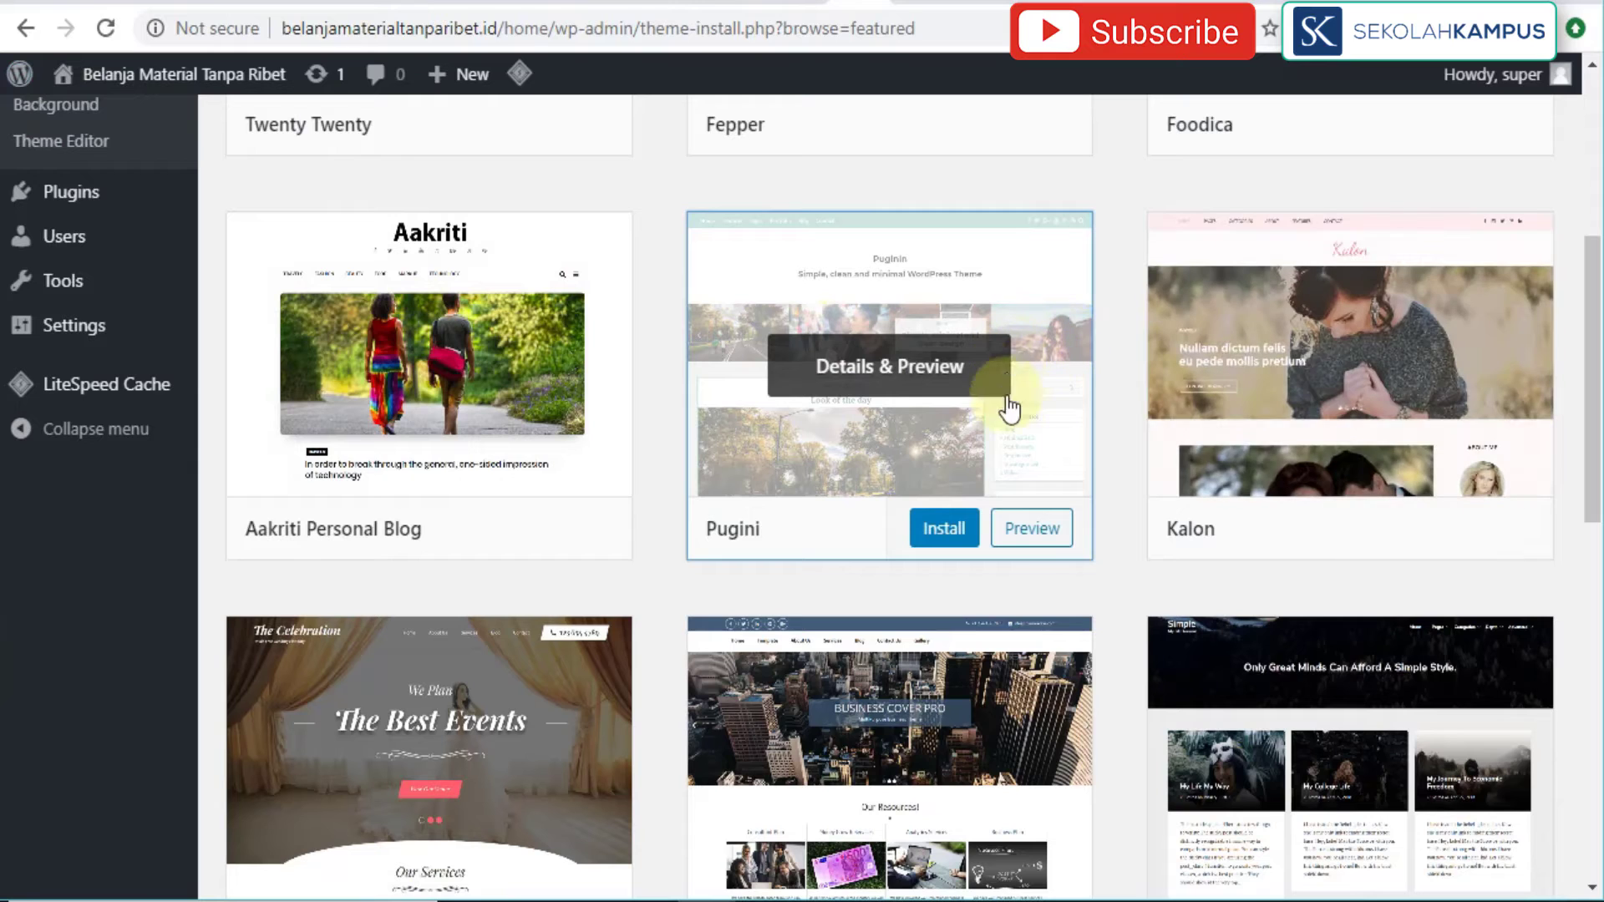
{"action": "scroll", "coordinate": [1038, 570], "scroll_direction": "down", "scroll_amount": 3}
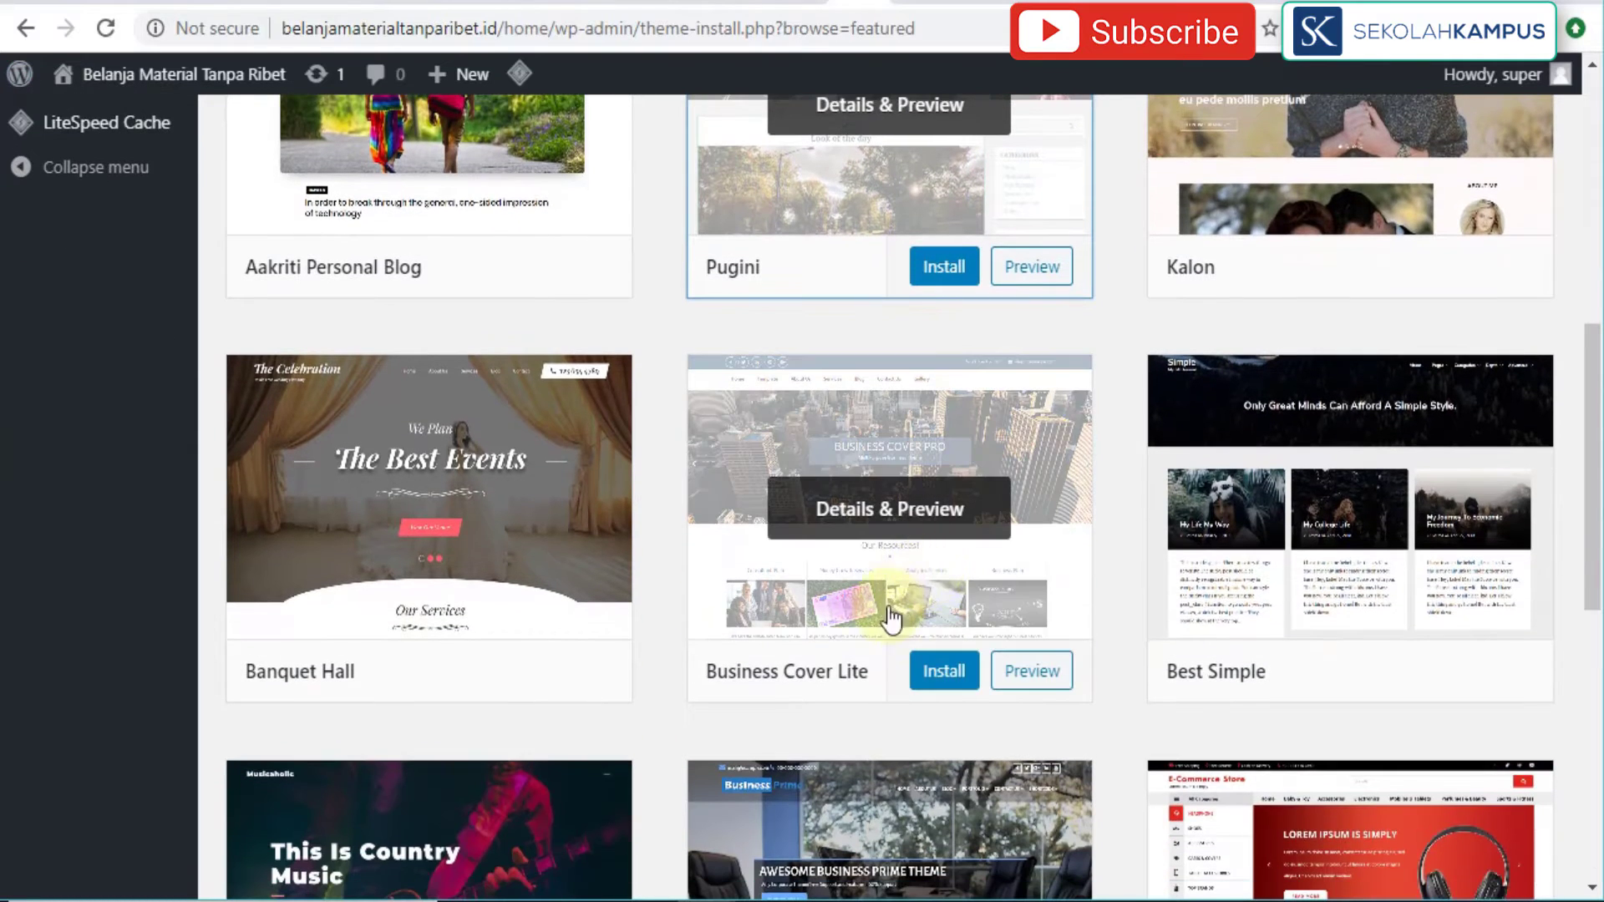
Step: Preview the Business Cover Lite theme, then close the preview
{"action": "left_click", "coordinate": [1033, 670]}
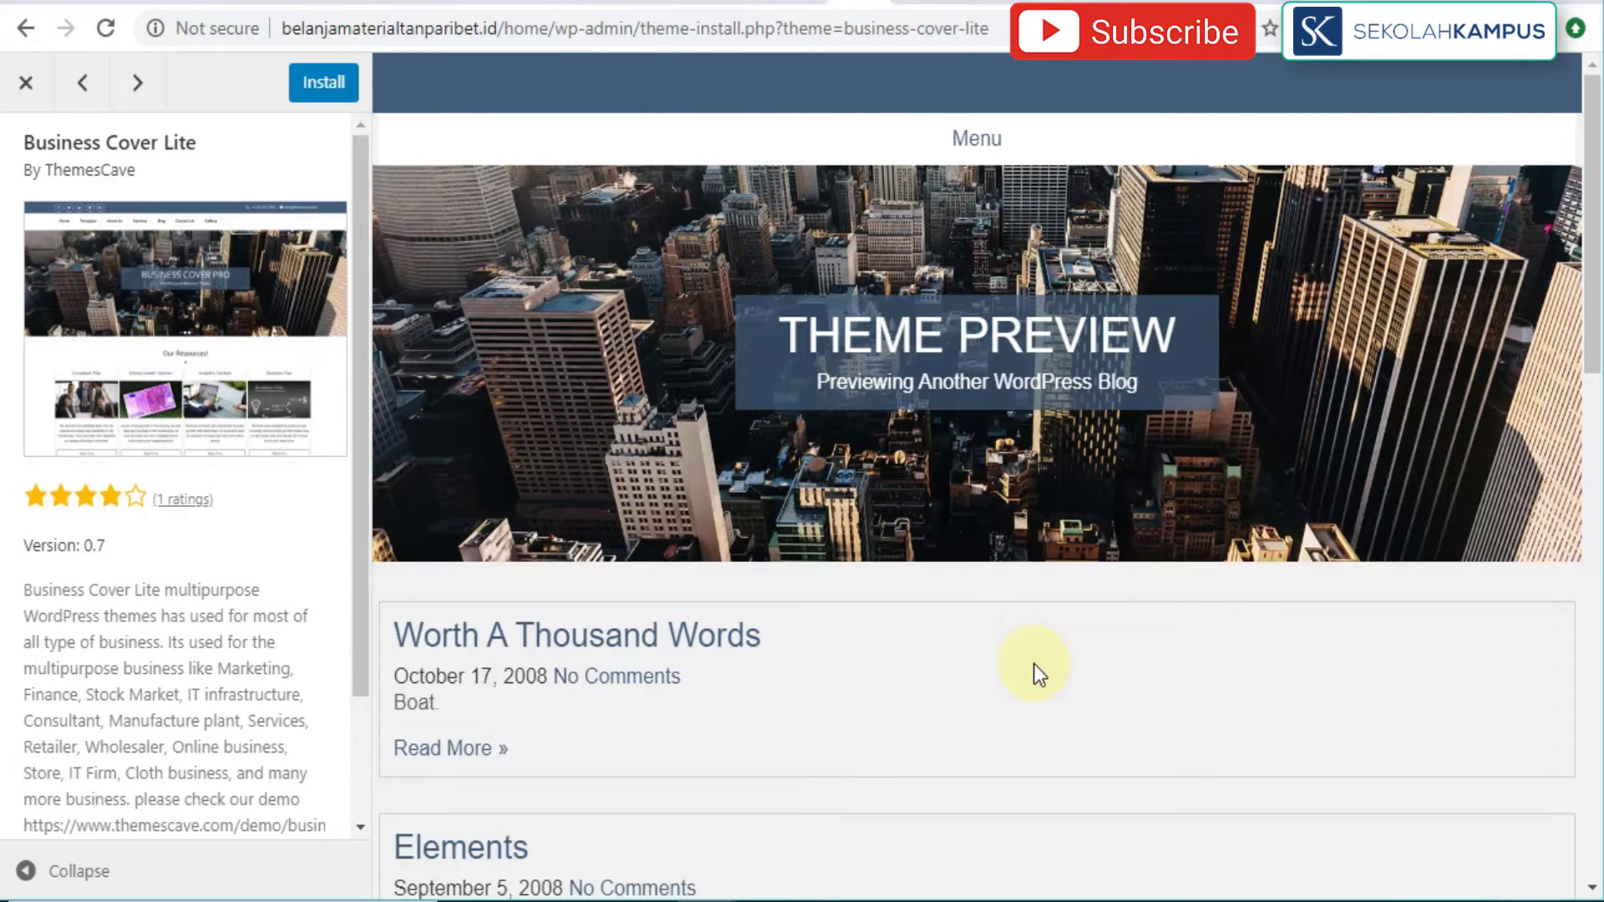
{"action": "scroll", "coordinate": [1035, 663], "scroll_direction": "down", "scroll_amount": 15}
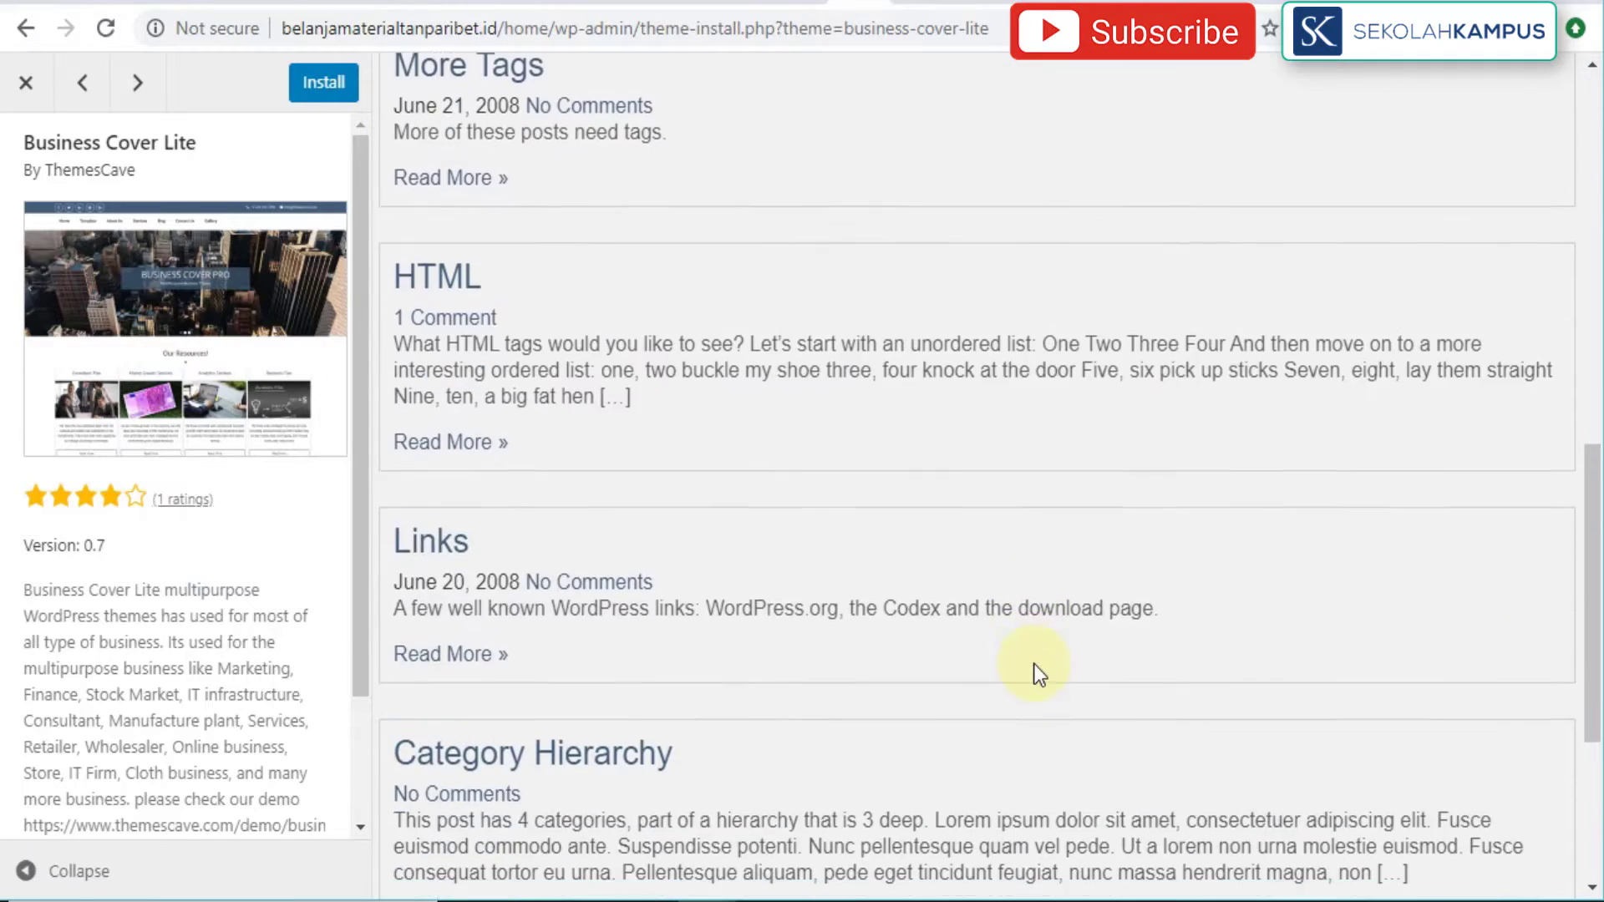
{"action": "scroll", "coordinate": [1035, 664], "scroll_direction": "up", "scroll_amount": 15}
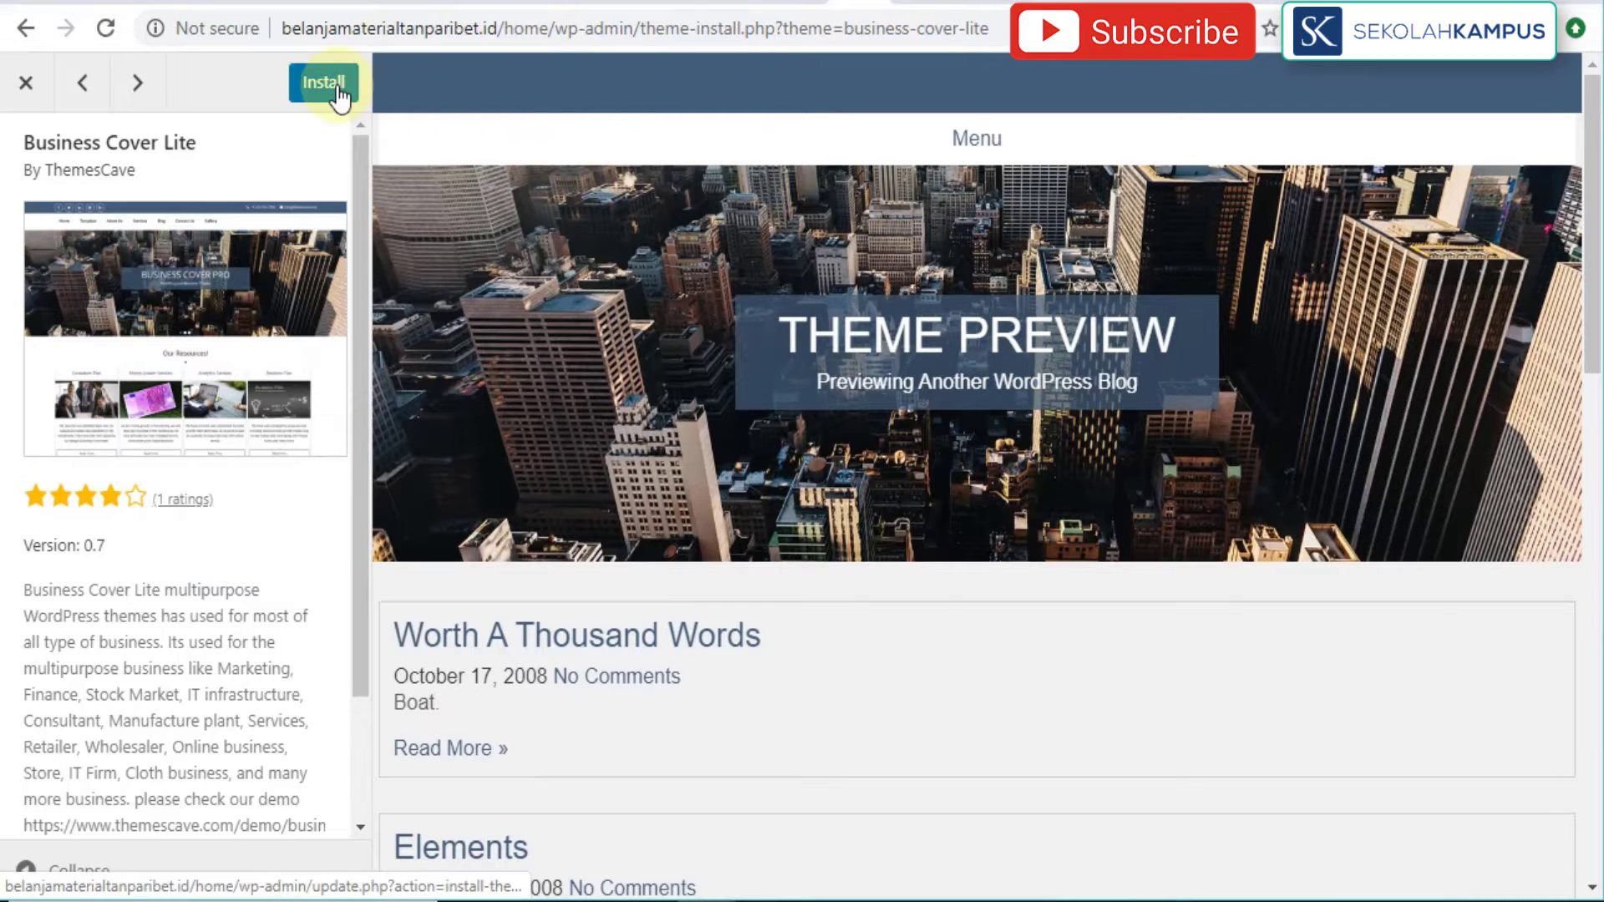
{"action": "left_click", "coordinate": [33, 84]}
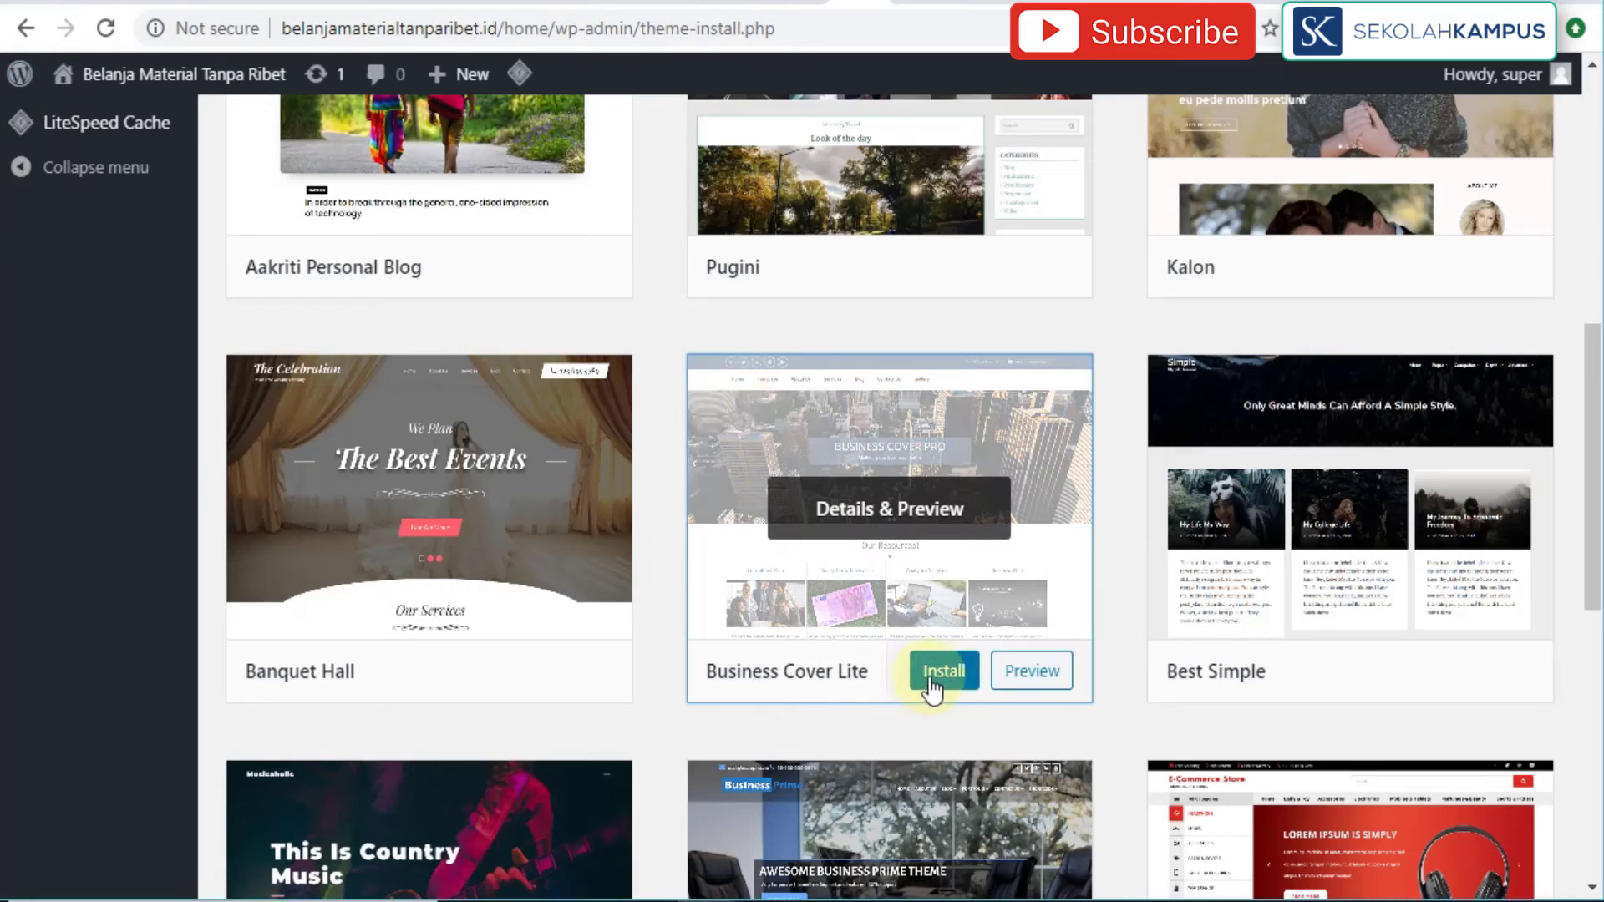
Step: Install Business Cover Lite from its card and return to the top of the page
{"action": "left_click", "coordinate": [943, 678]}
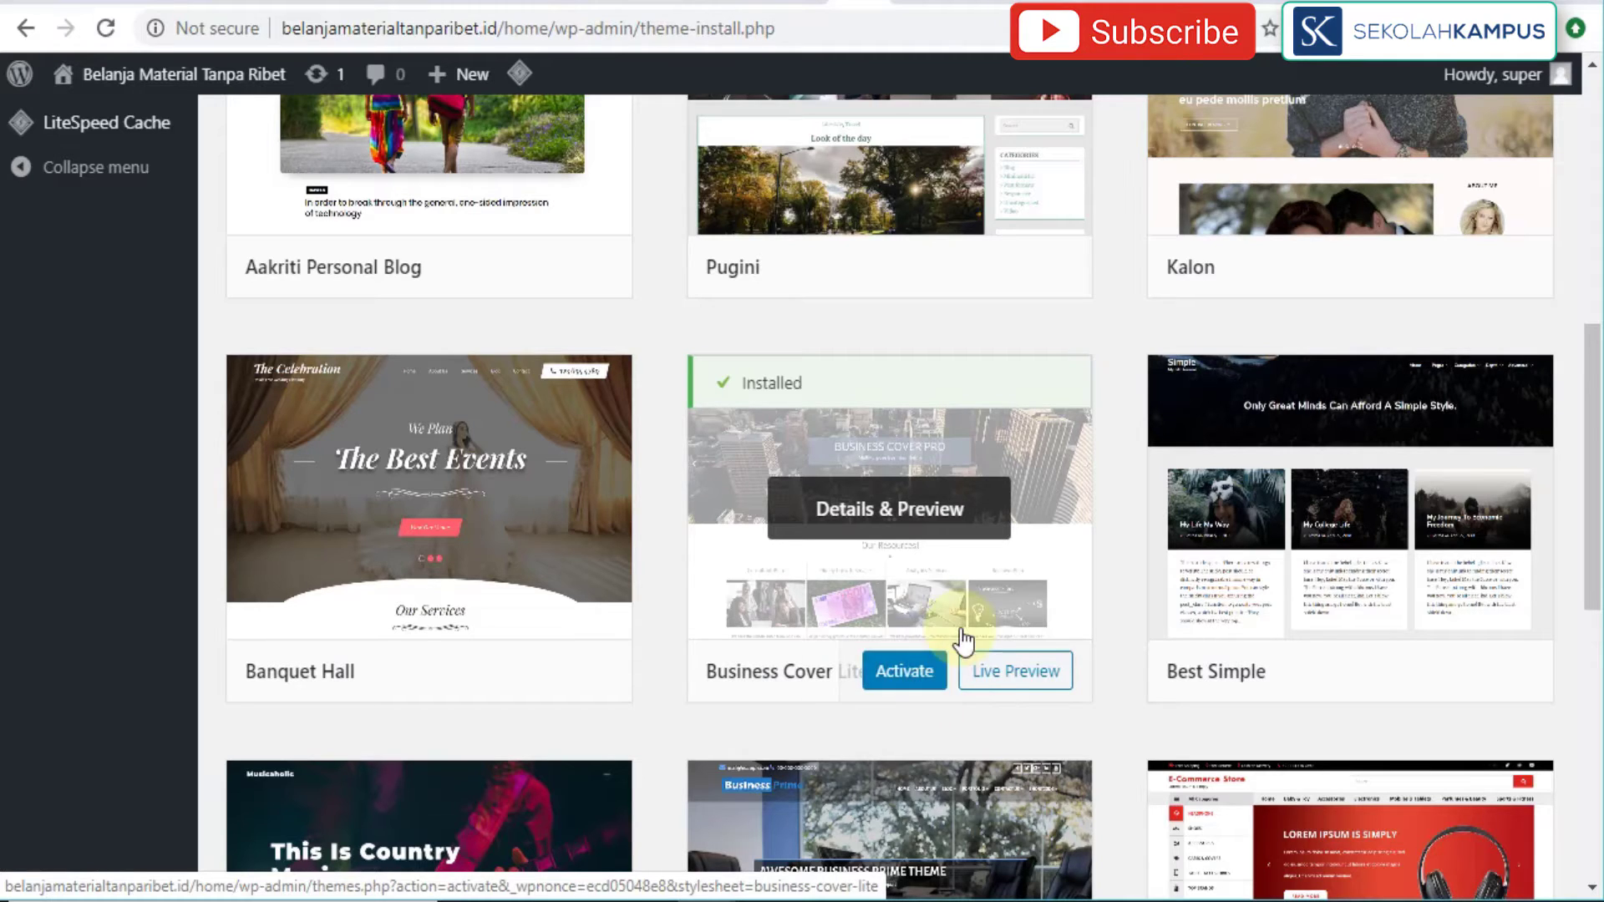
{"action": "scroll", "coordinate": [940, 645], "scroll_direction": "up", "scroll_amount": 3}
{"action": "scroll", "coordinate": [937, 648], "scroll_direction": "up", "scroll_amount": 6}
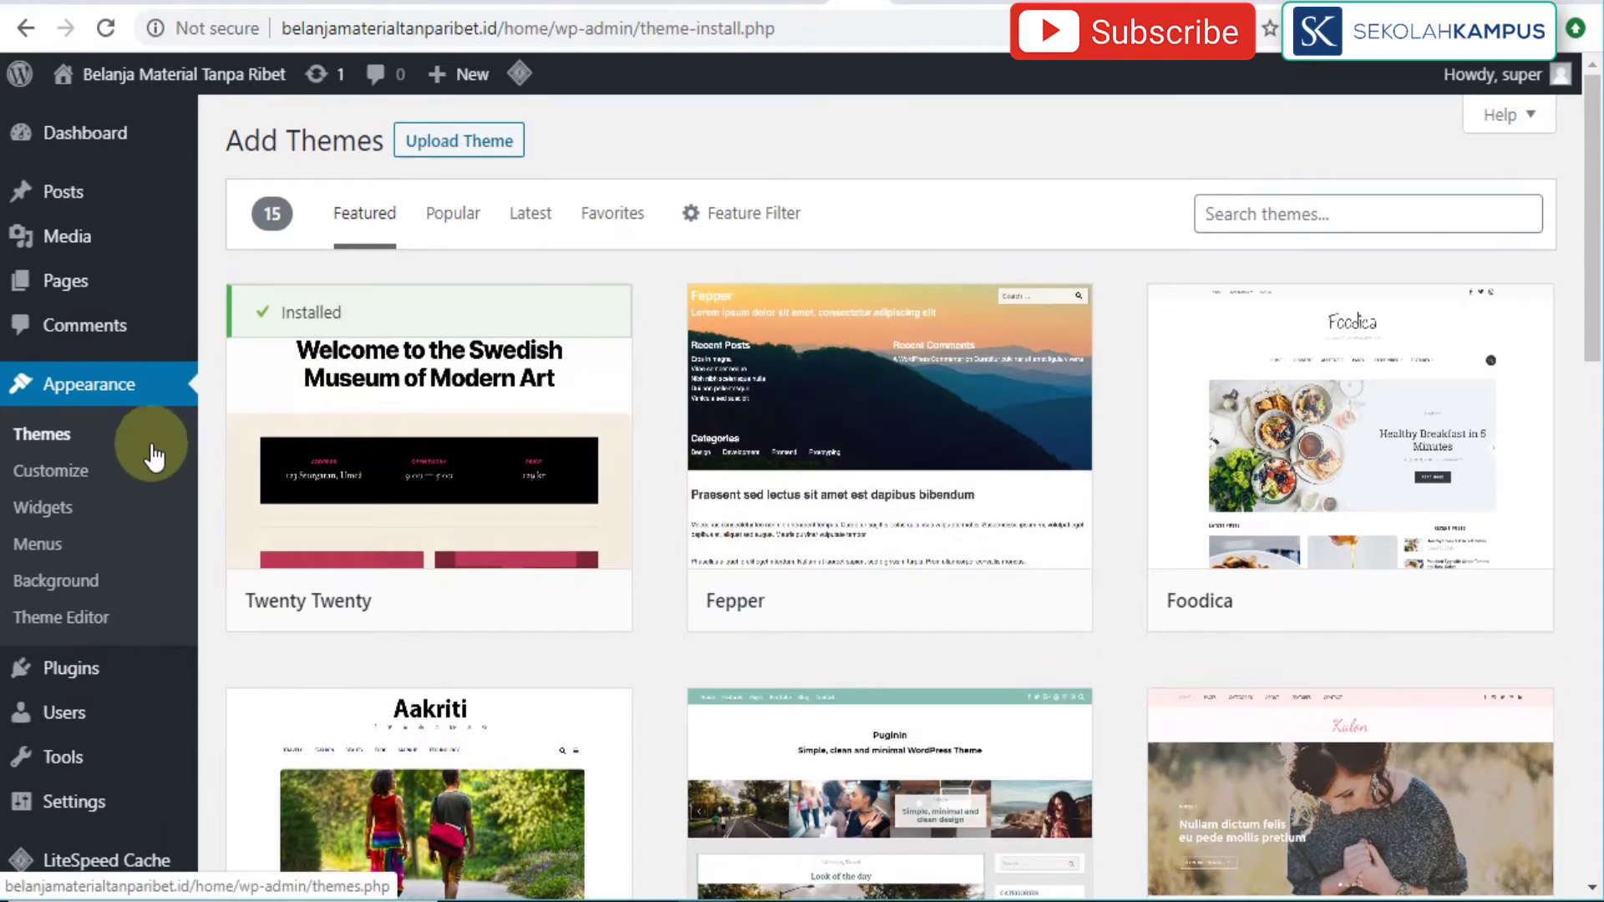
Step: Return to the installed themes list and activate Business Cover Lite
{"action": "left_click", "coordinate": [129, 454]}
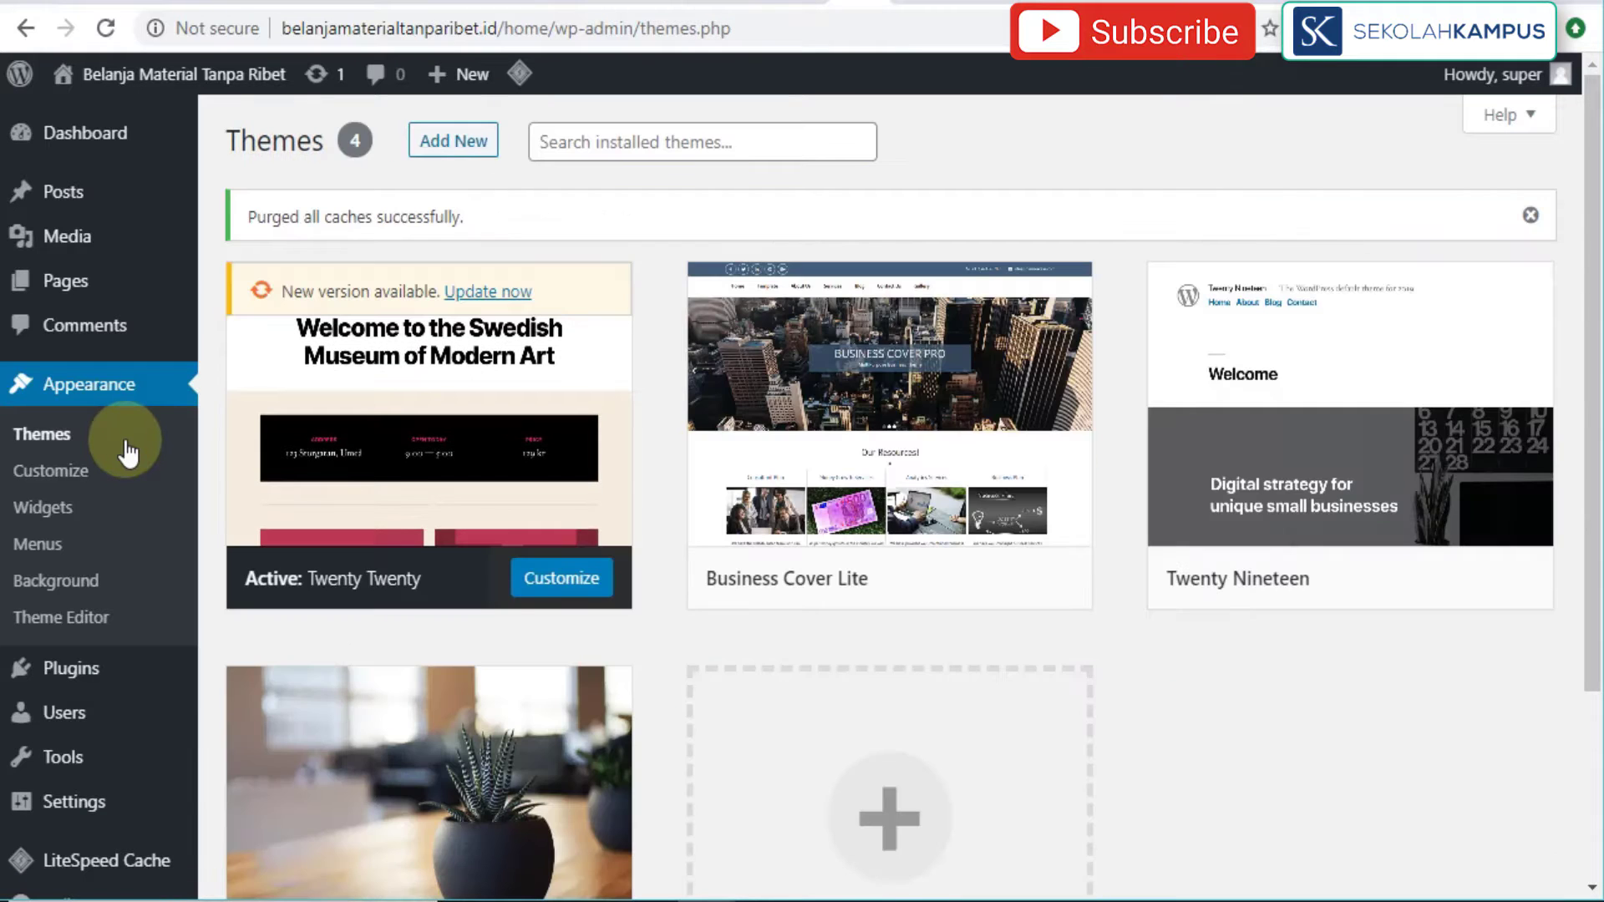
{"action": "scroll", "coordinate": [519, 365], "scroll_direction": "down", "scroll_amount": 2}
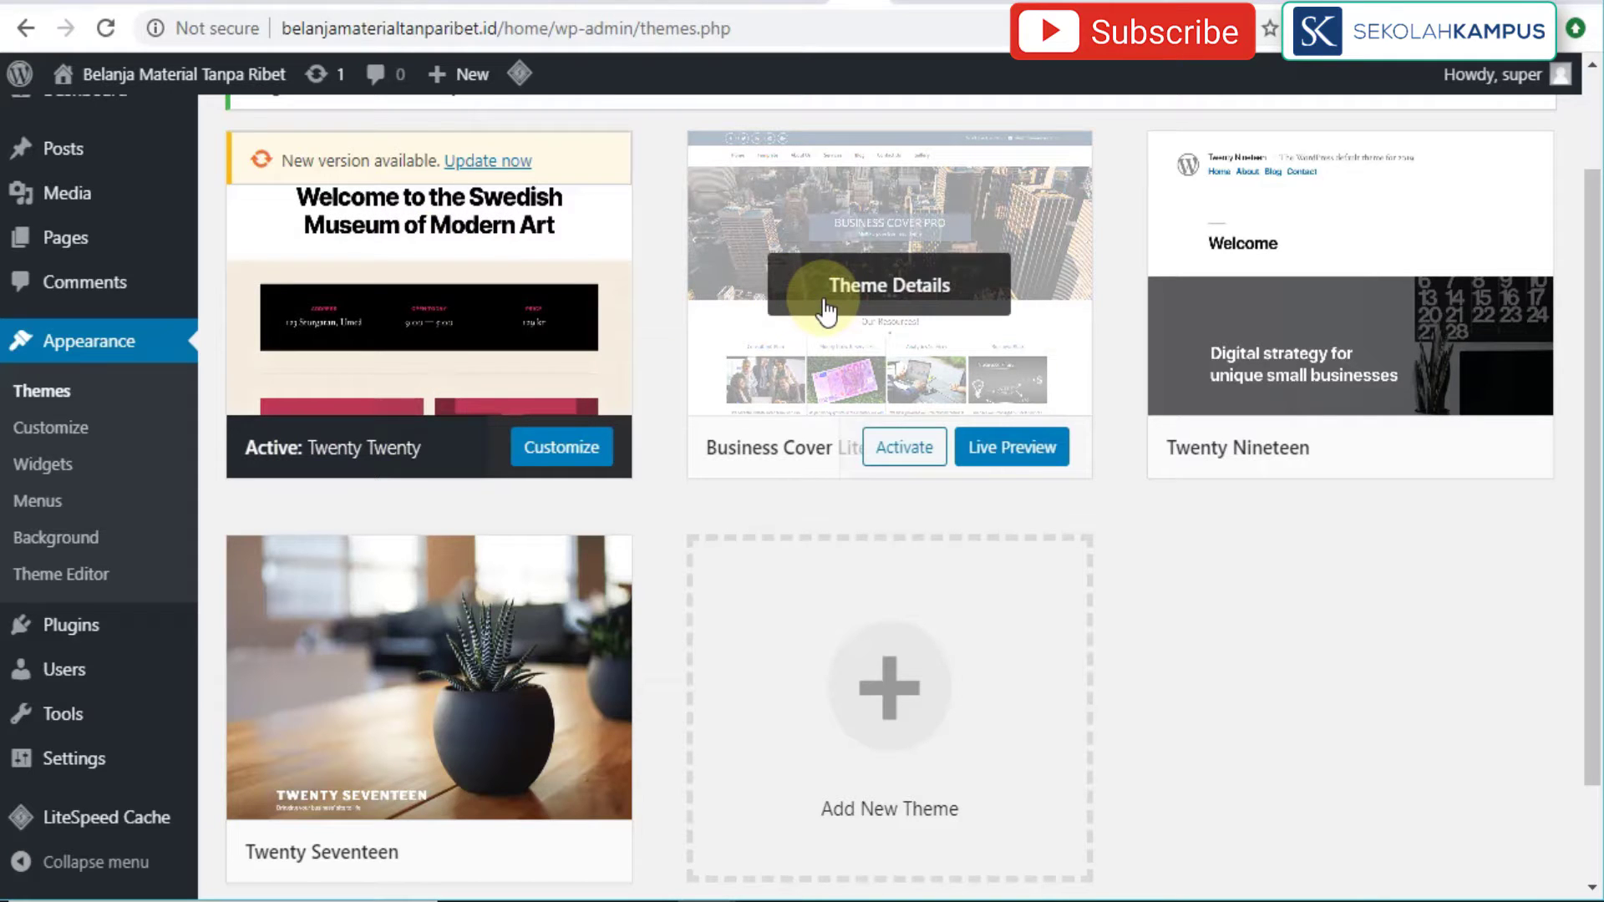
{"action": "left_click", "coordinate": [909, 456]}
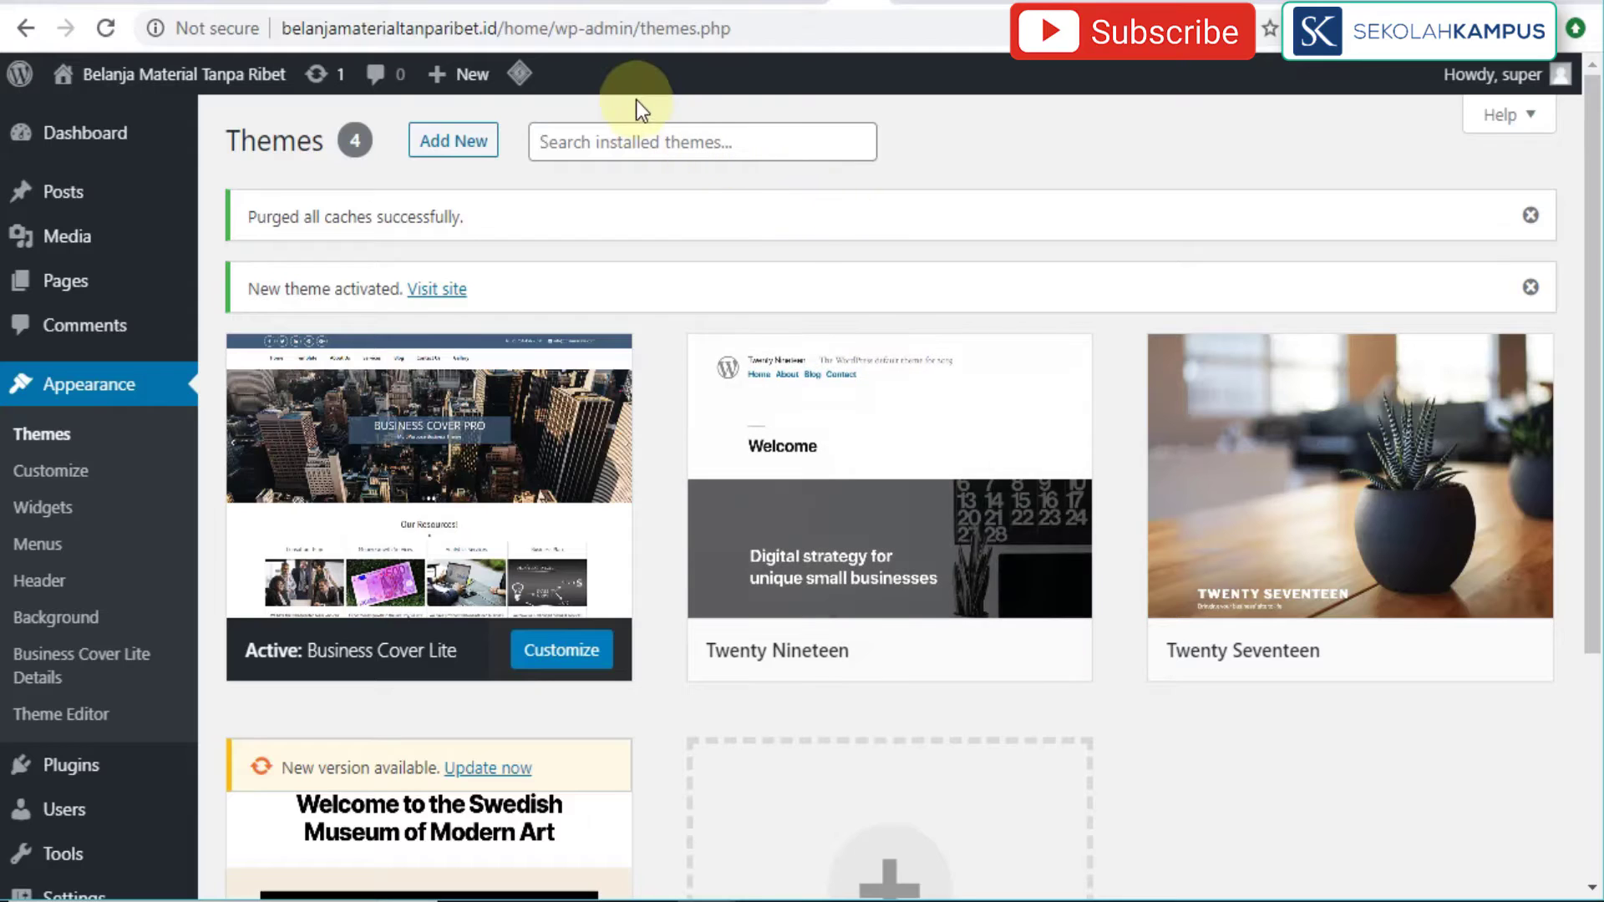
Step: View the live site and scroll through the home page's sidebar widgets
{"action": "left_click_drag", "start_coordinate": [549, 29], "coordinate": [284, 29]}
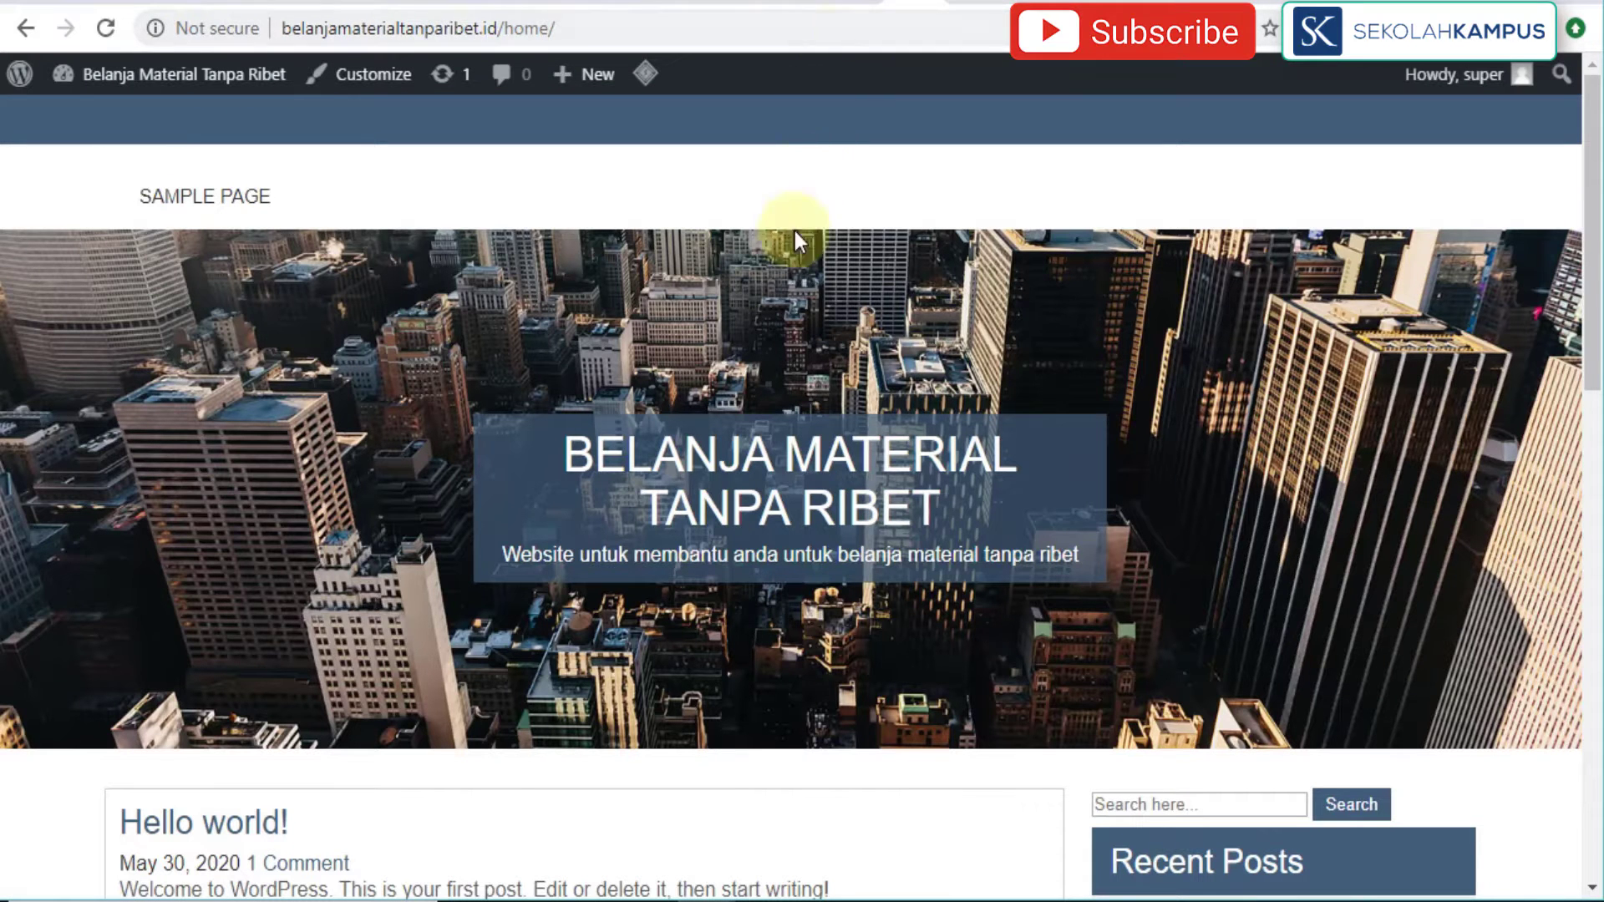
{"action": "scroll", "coordinate": [762, 399], "scroll_direction": "down", "scroll_amount": 7}
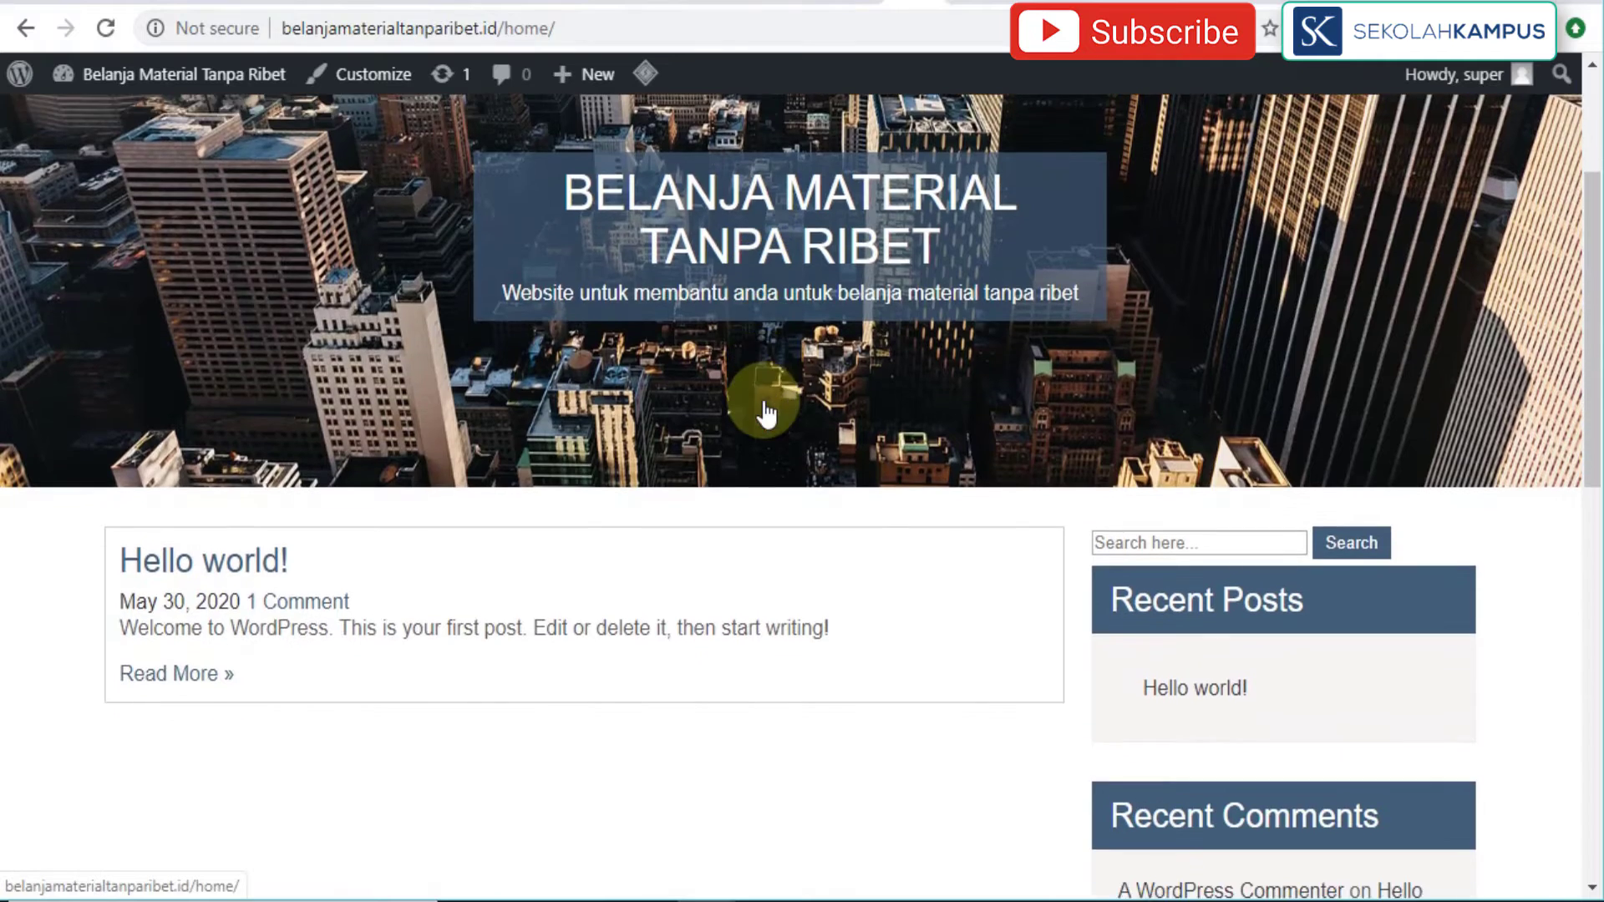
{"action": "scroll", "coordinate": [765, 412], "scroll_direction": "down", "scroll_amount": 8}
{"action": "scroll", "coordinate": [765, 413], "scroll_direction": "up", "scroll_amount": 10}
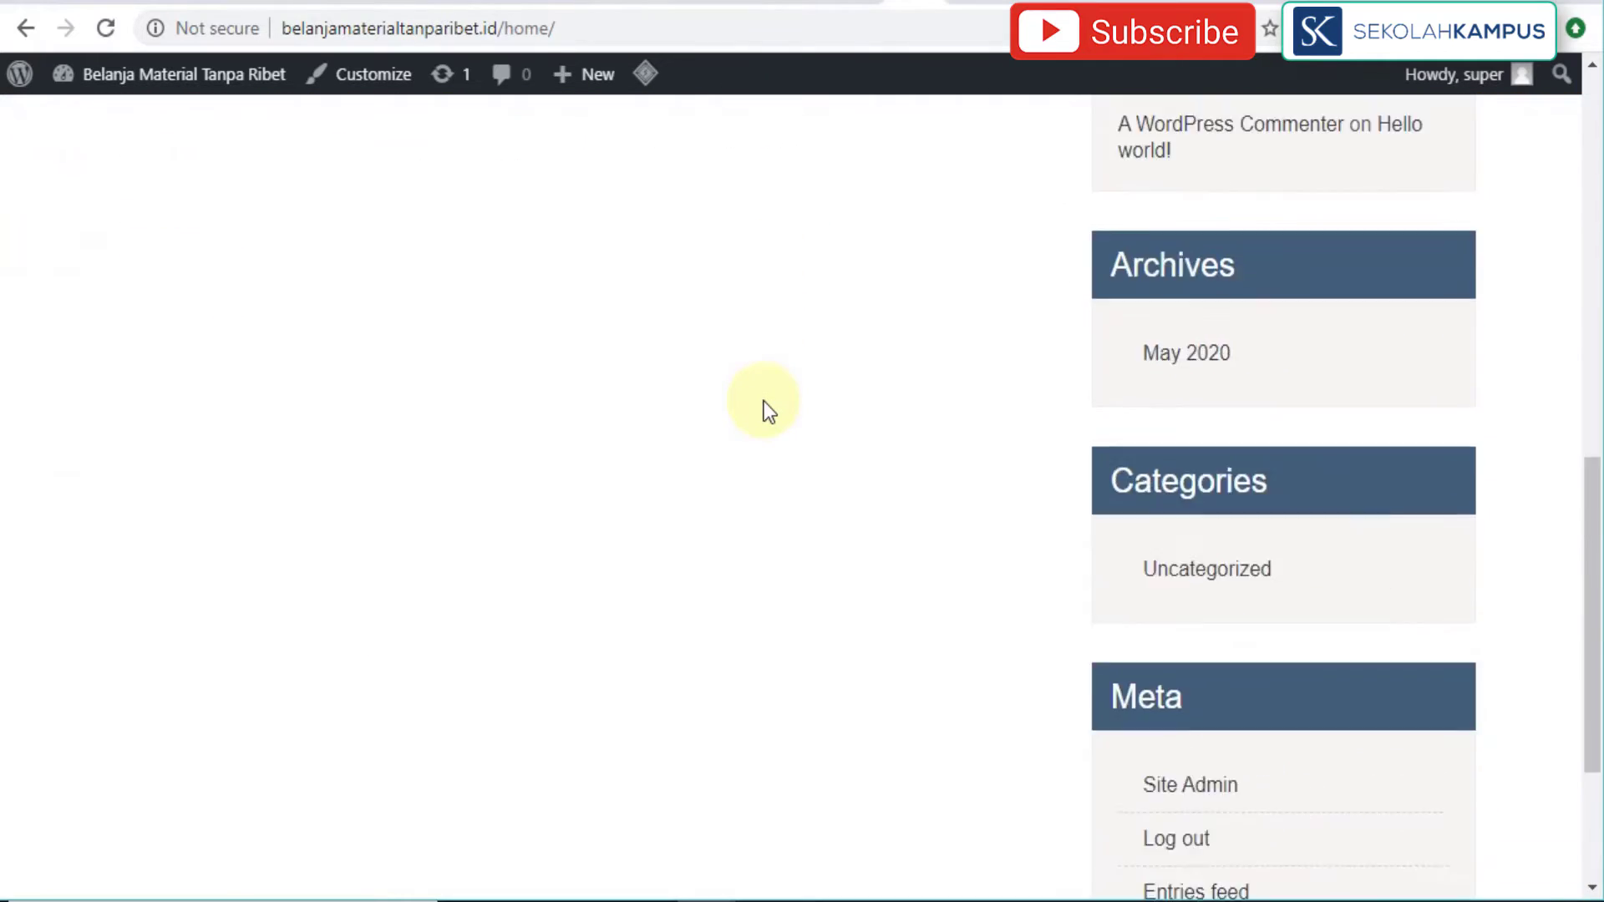
{"action": "scroll", "coordinate": [764, 403], "scroll_direction": "up", "scroll_amount": 2}
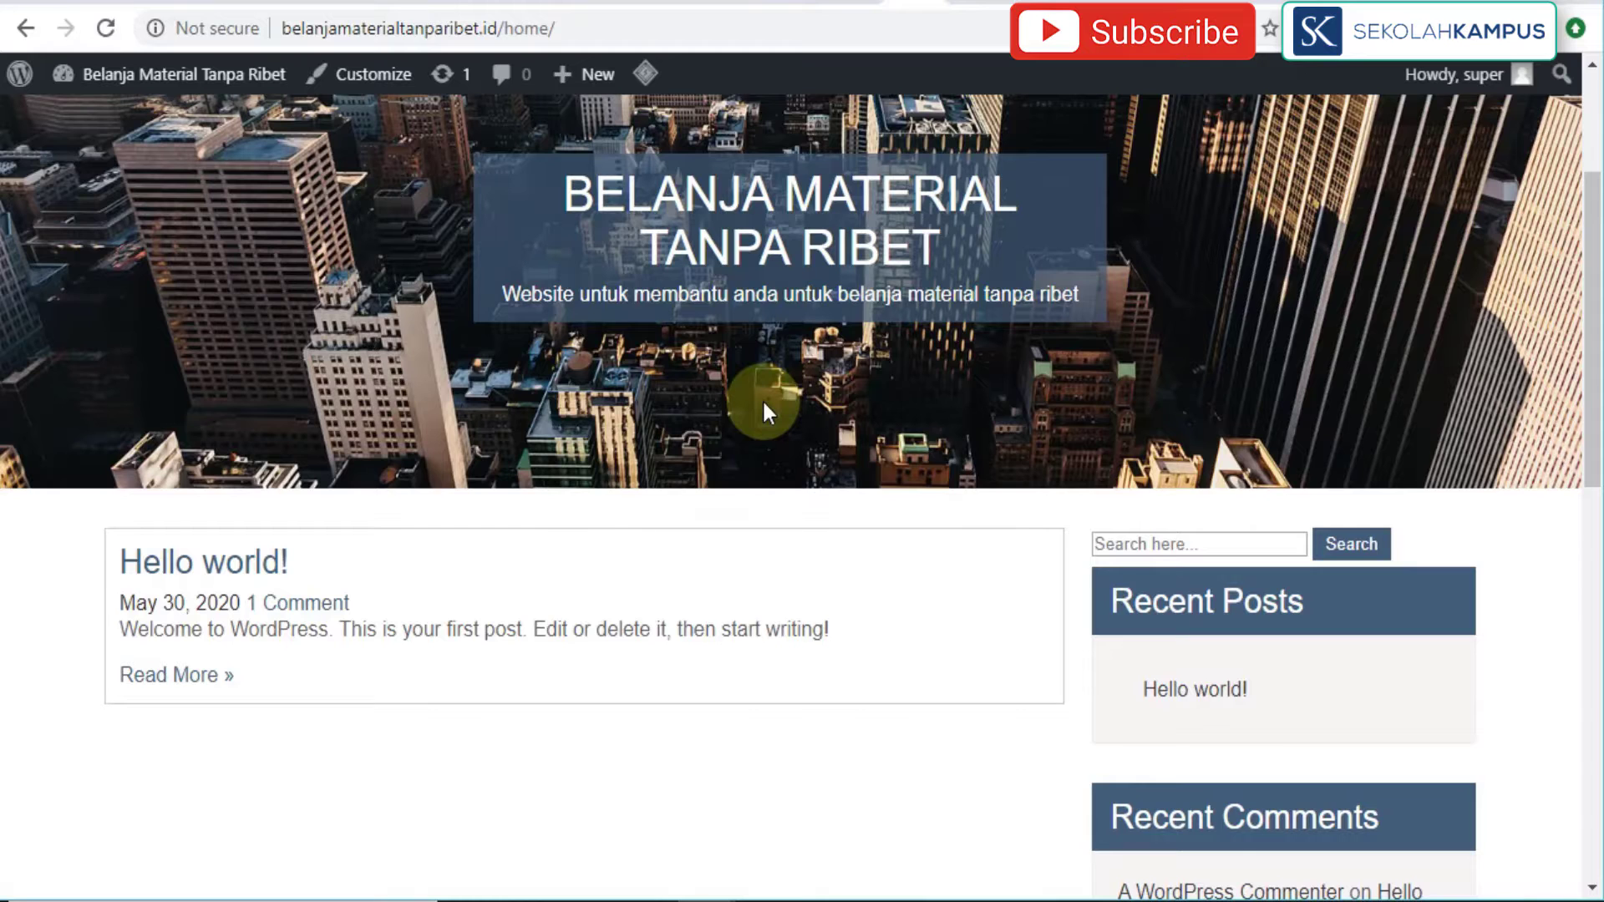
{"action": "scroll", "coordinate": [762, 399], "scroll_direction": "down", "scroll_amount": 5}
{"action": "scroll", "coordinate": [764, 402], "scroll_direction": "down", "scroll_amount": 6}
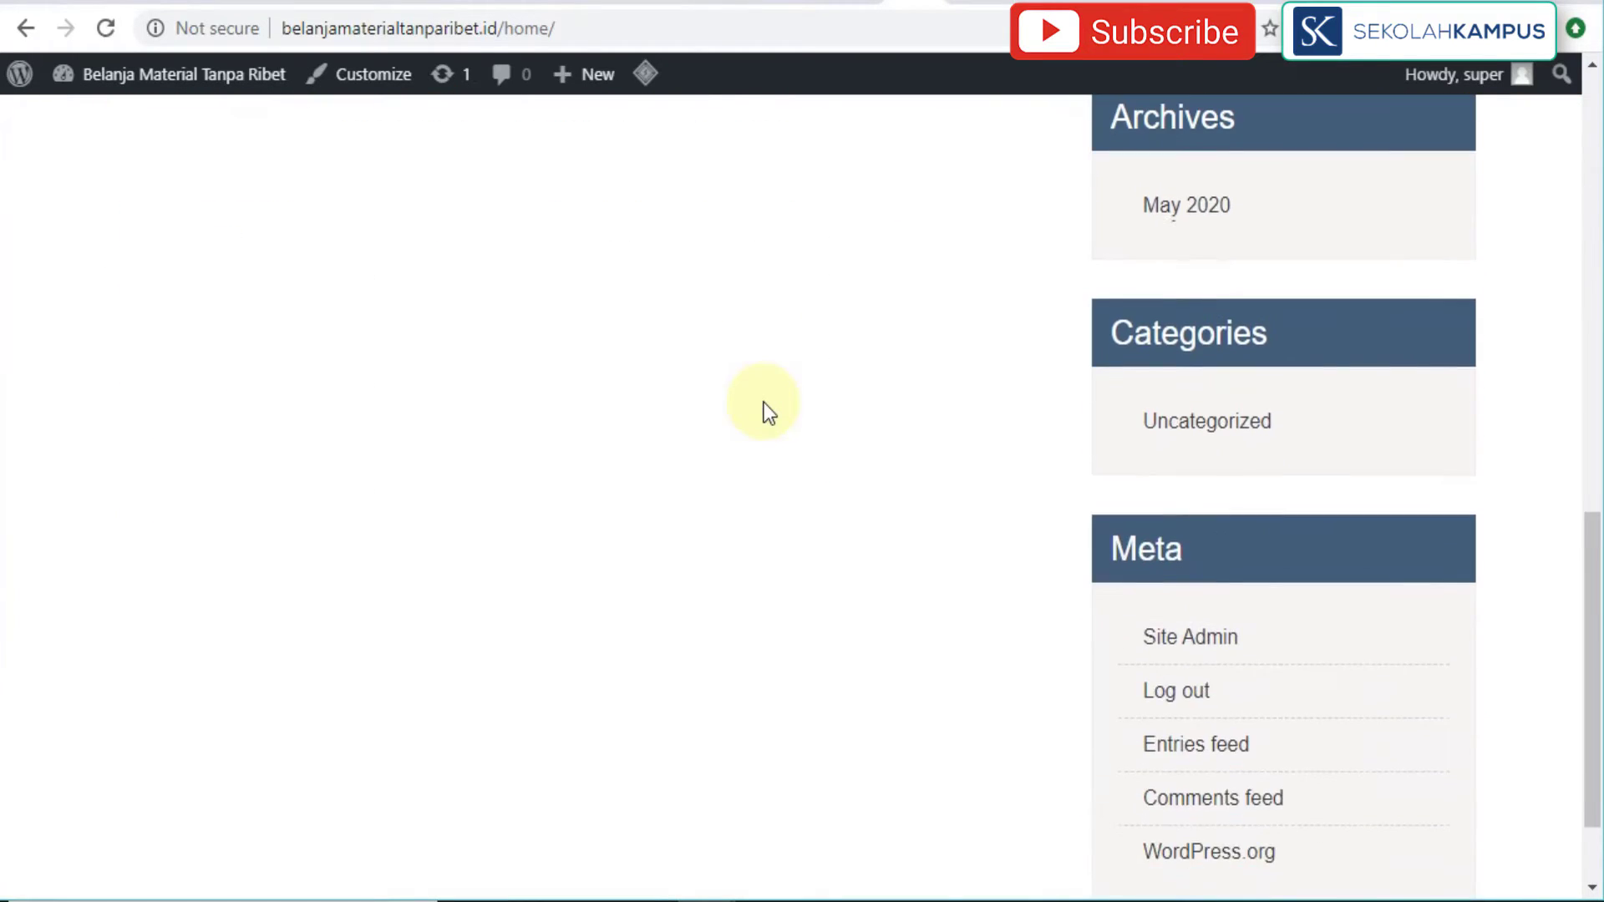
{"action": "scroll", "coordinate": [763, 403], "scroll_direction": "up", "scroll_amount": 12}
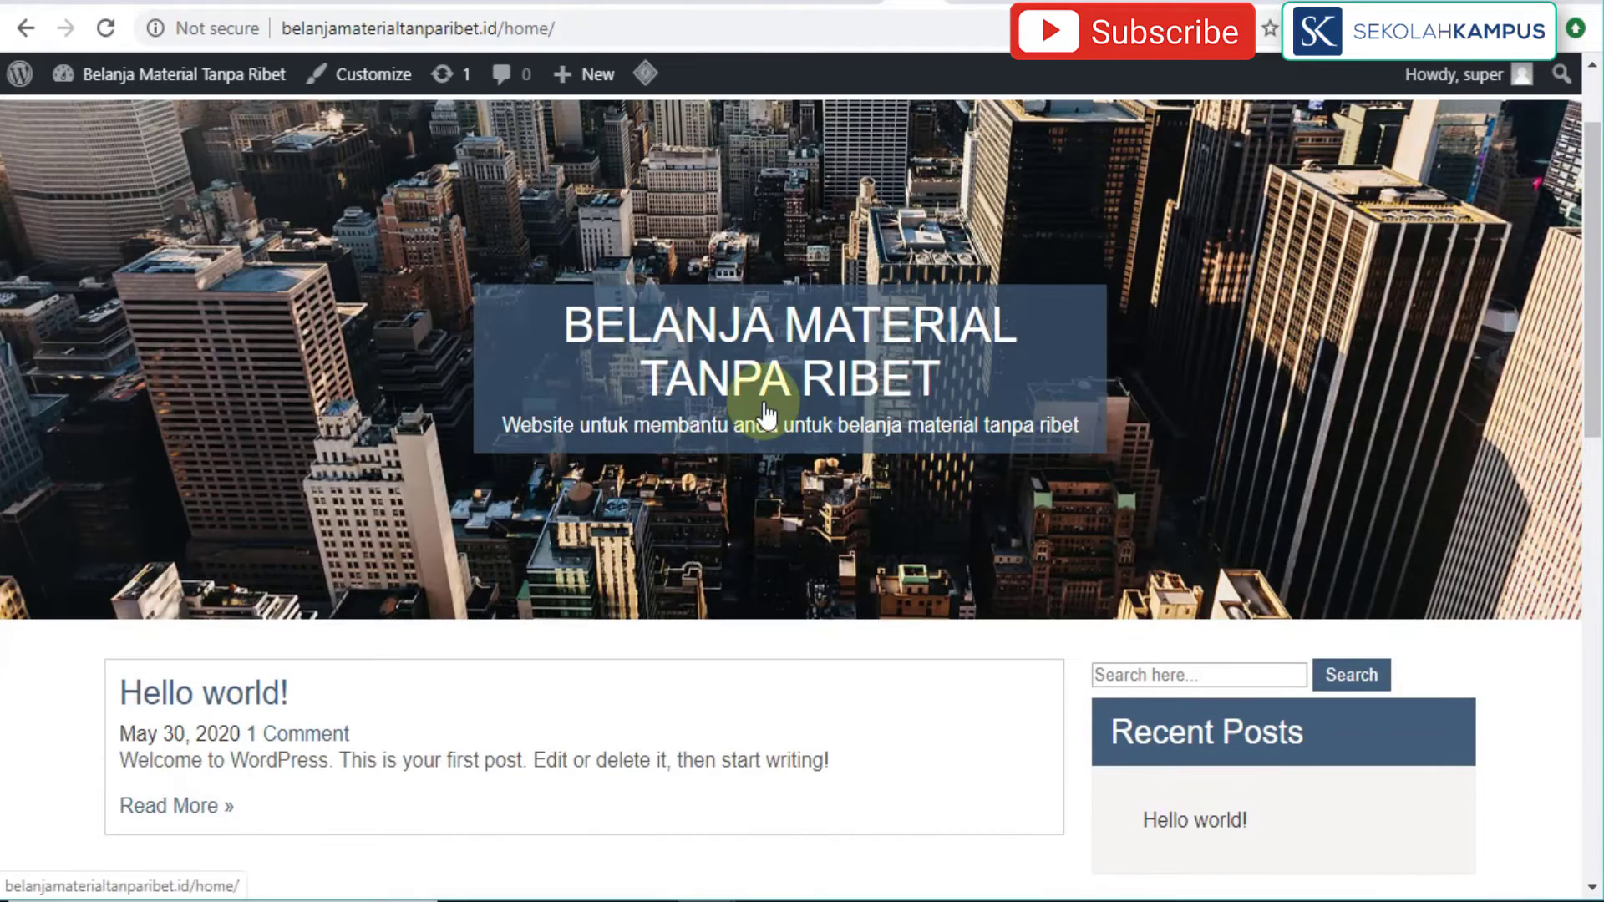
{"action": "scroll", "coordinate": [767, 414], "scroll_direction": "down", "scroll_amount": 5}
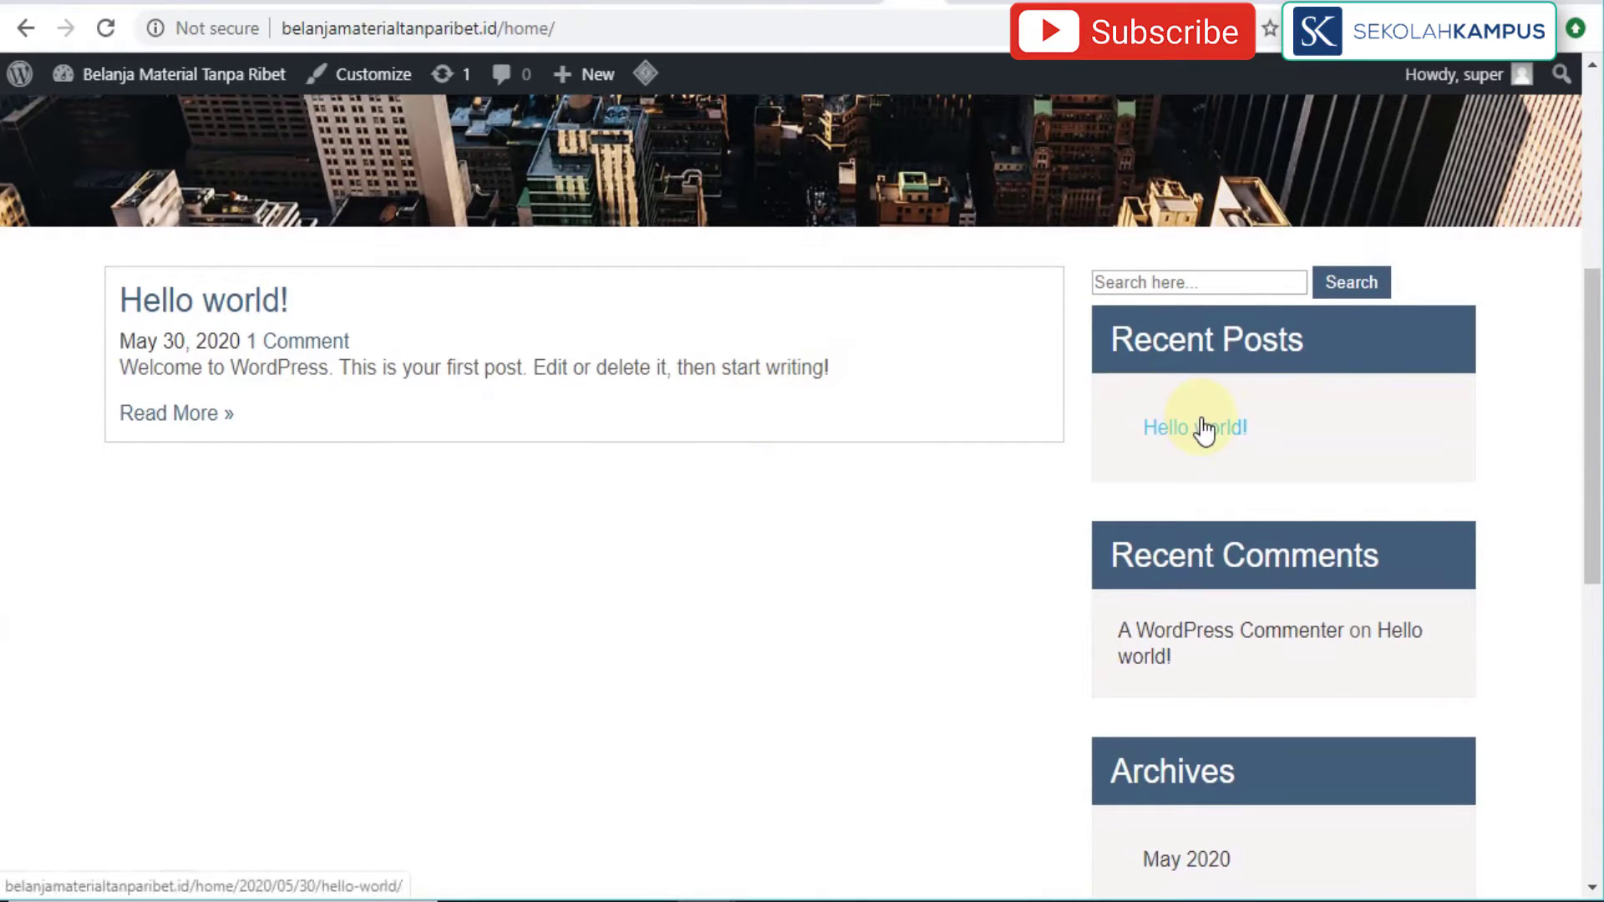
{"action": "scroll", "coordinate": [1107, 464], "scroll_direction": "down", "scroll_amount": 2}
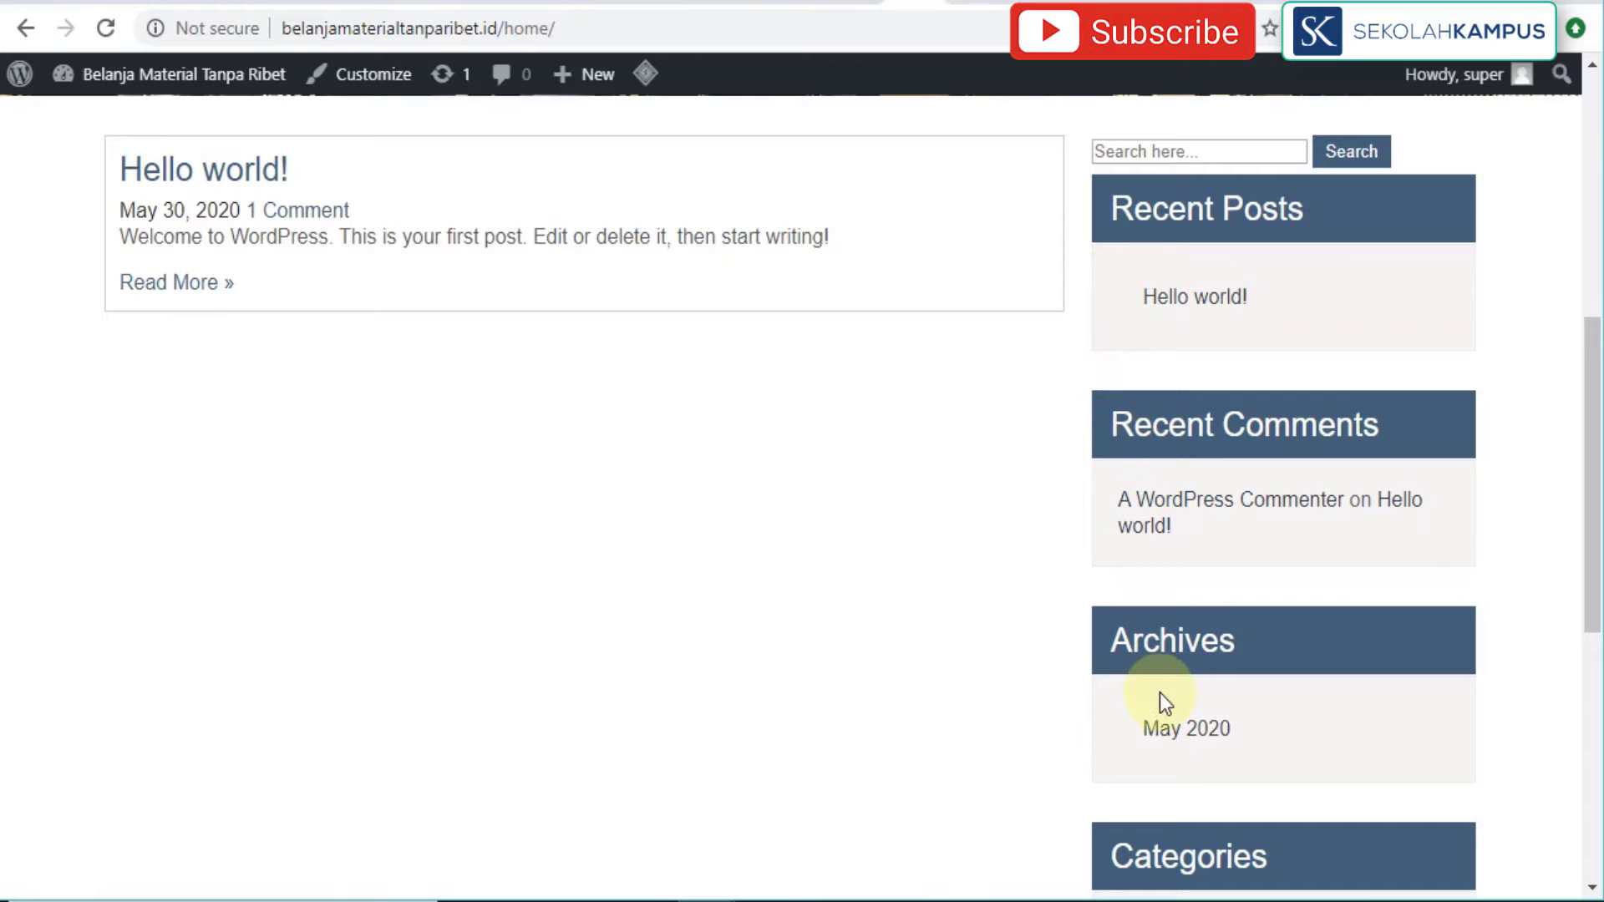
{"action": "scroll", "coordinate": [1159, 697], "scroll_direction": "down", "scroll_amount": 3}
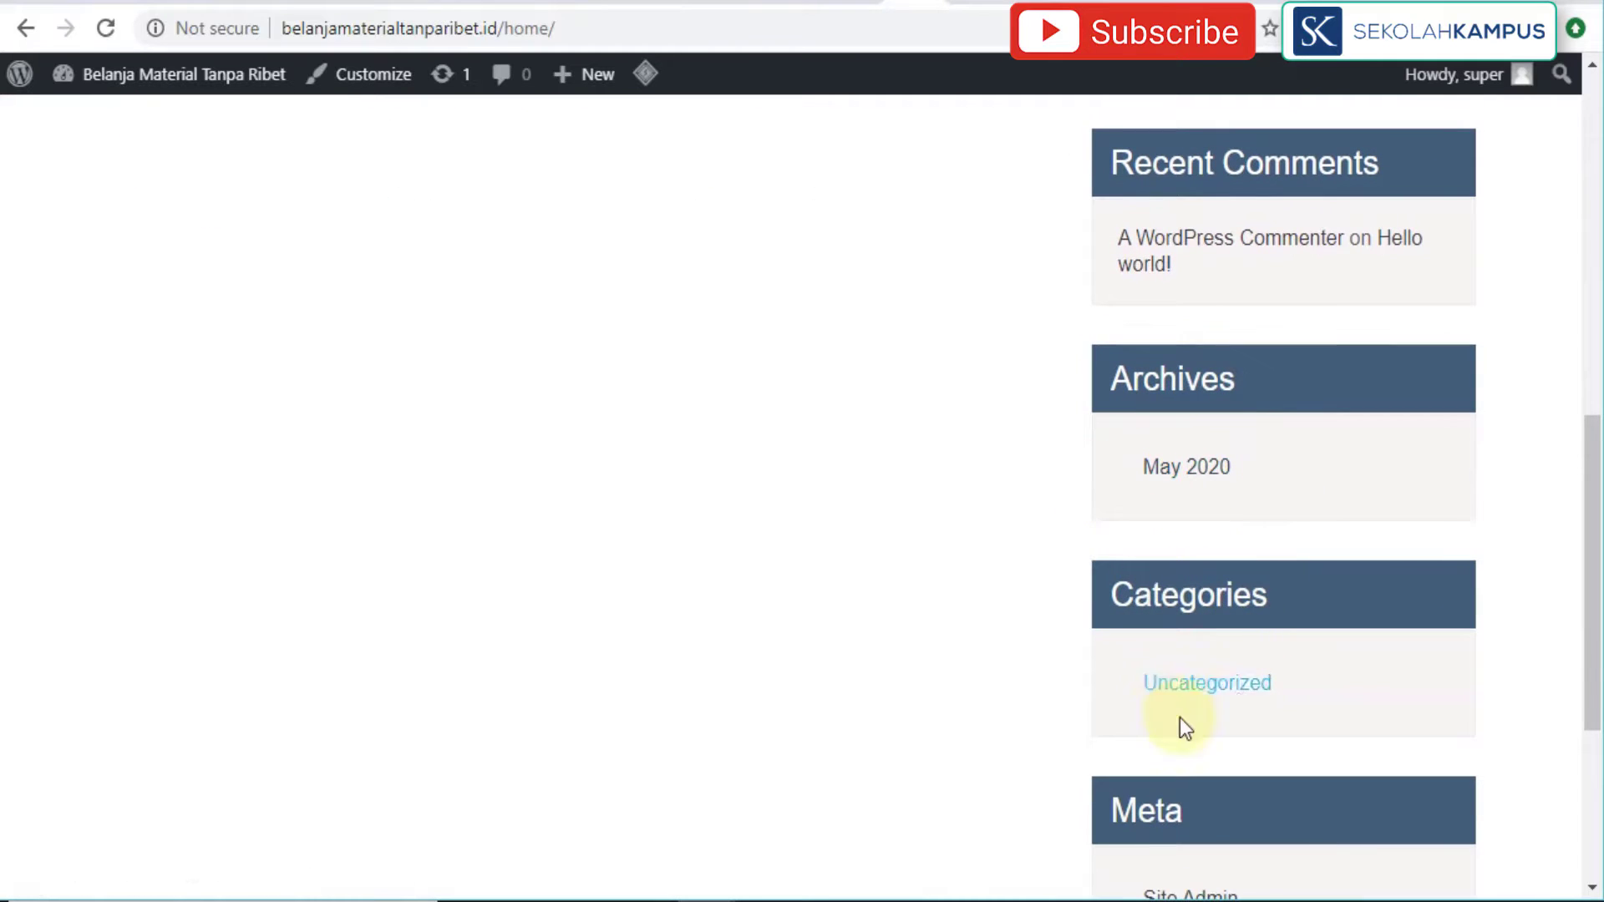
{"action": "scroll", "coordinate": [1064, 734], "scroll_direction": "down", "scroll_amount": 5}
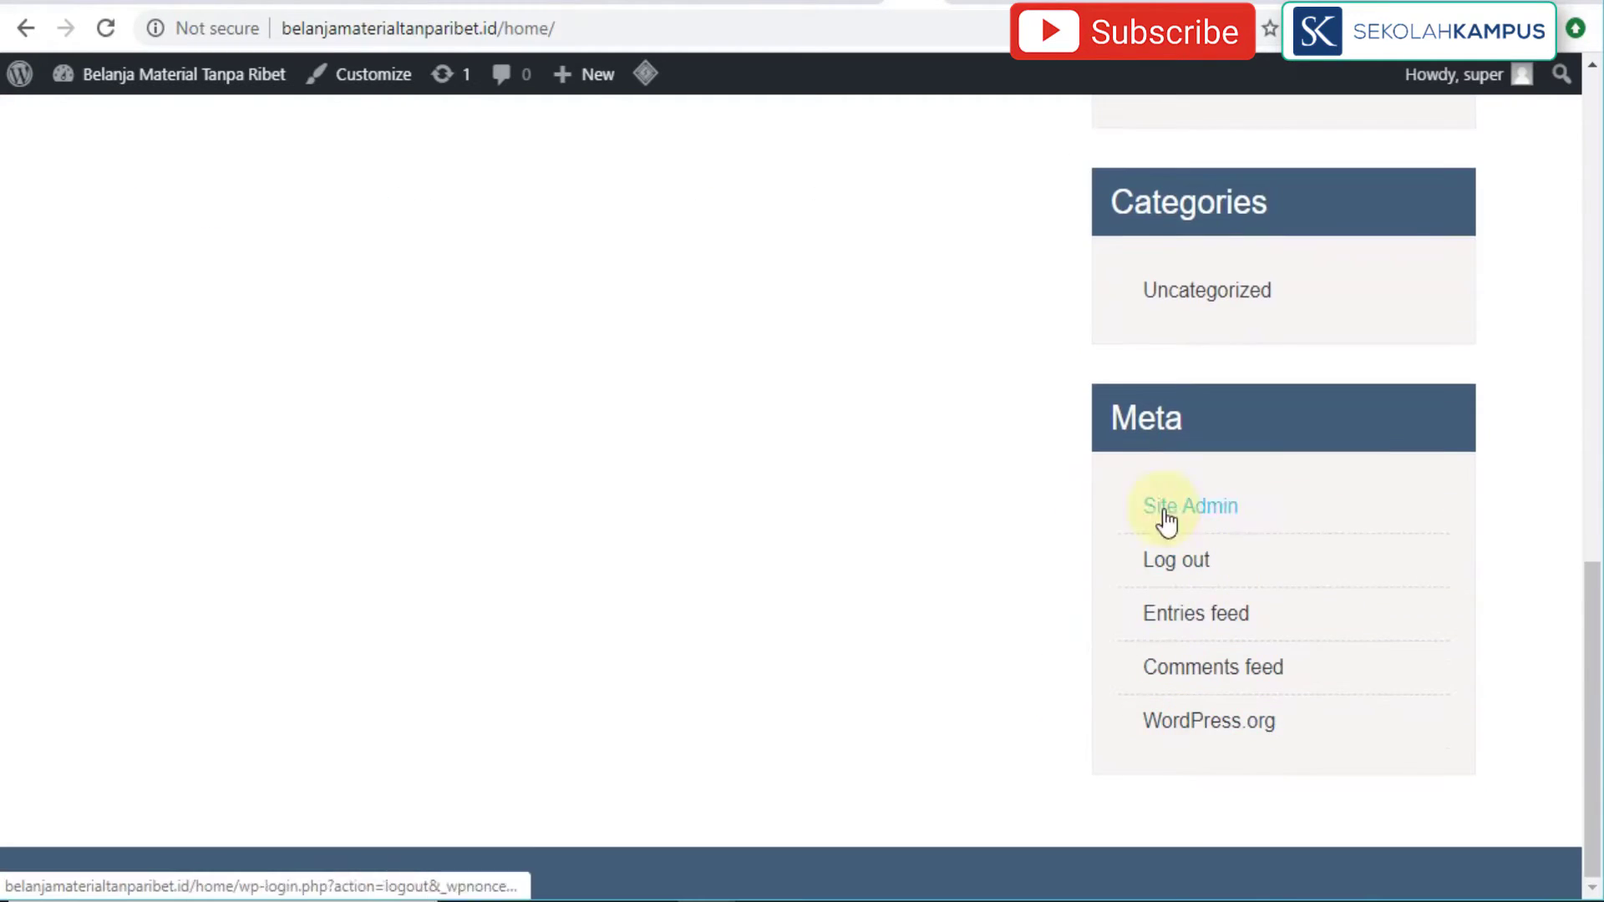
{"action": "scroll", "coordinate": [1086, 558], "scroll_direction": "up", "scroll_amount": 15}
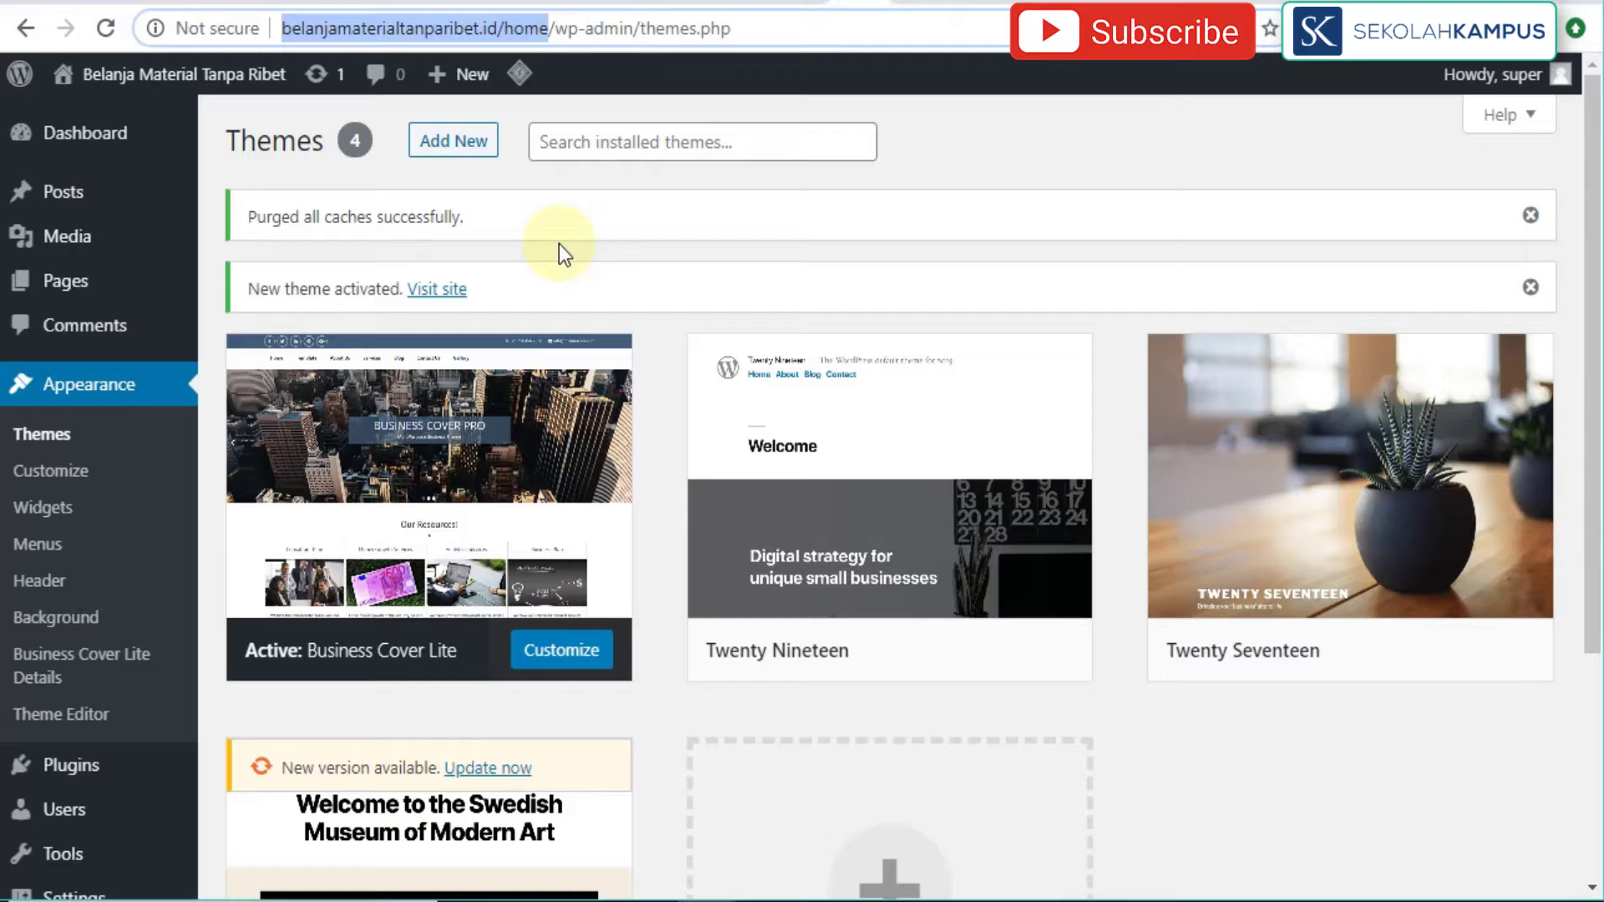
Step: Launch the Customizer for the site running Business Cover Lite via Appearance > Customize
{"action": "left_click", "coordinate": [73, 474]}
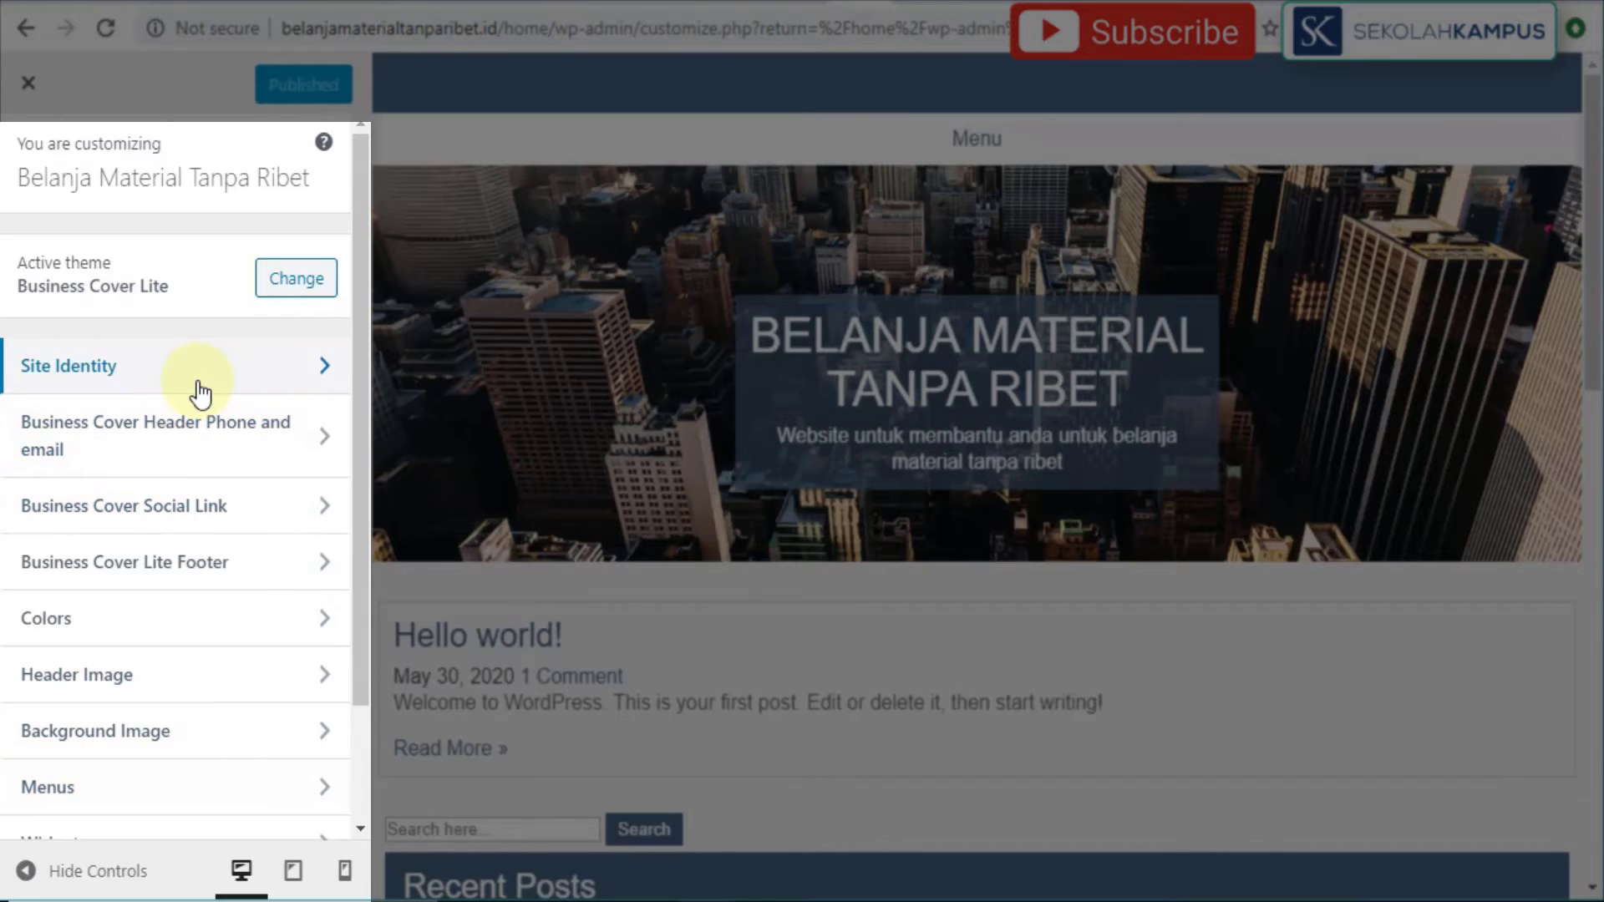
{"action": "scroll", "coordinate": [251, 418], "scroll_direction": "down", "scroll_amount": 3}
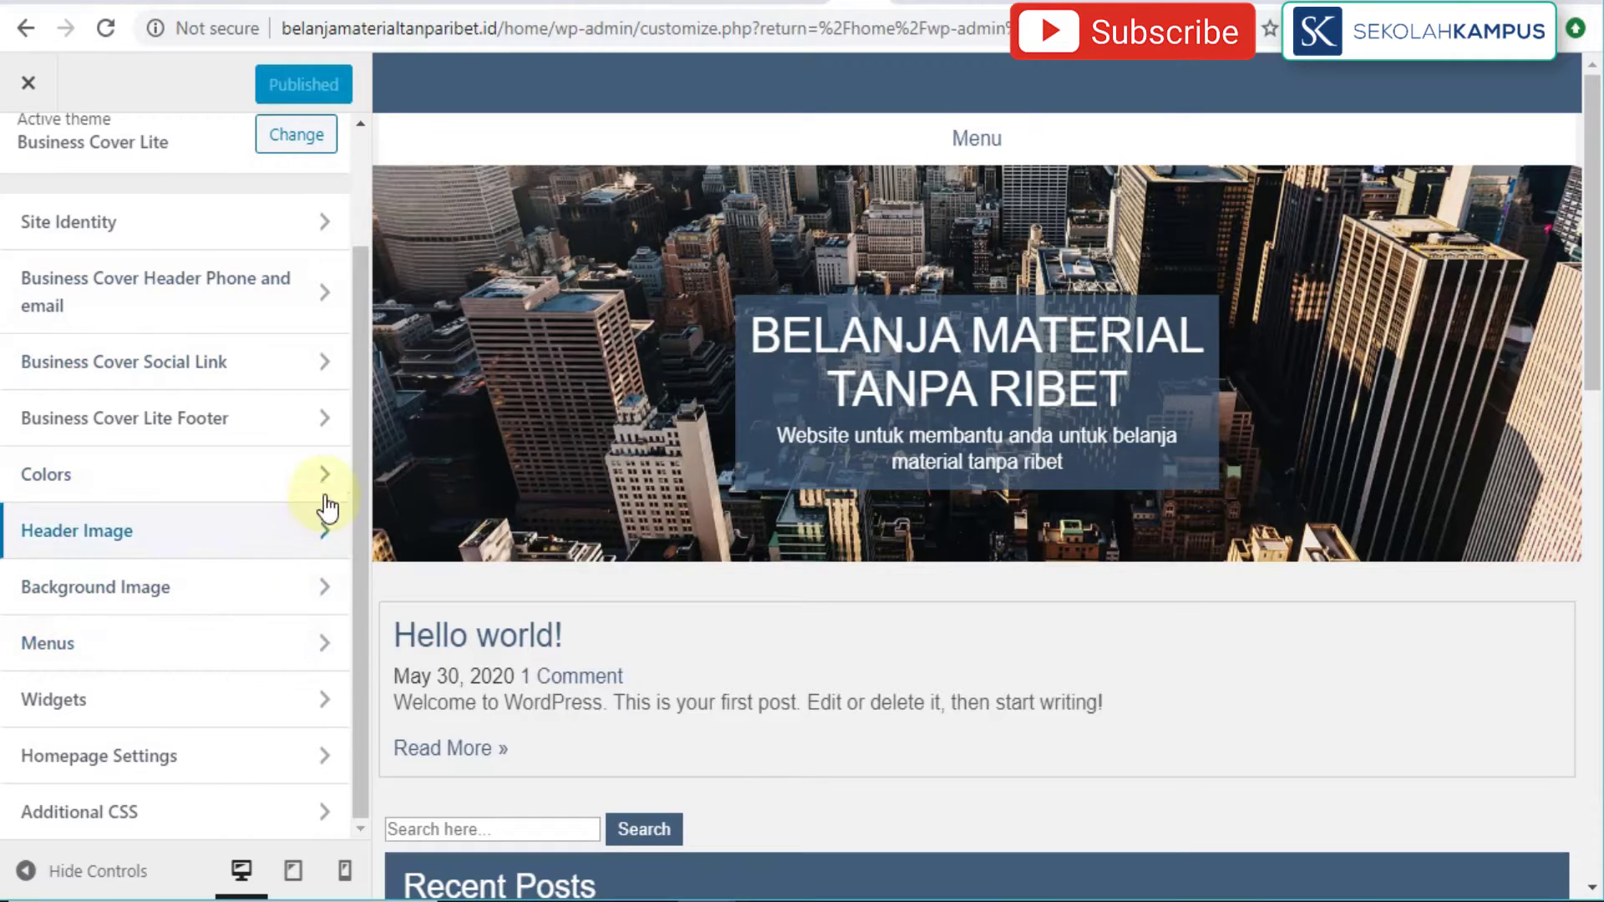
{"action": "scroll", "coordinate": [313, 368], "scroll_direction": "up", "scroll_amount": 3}
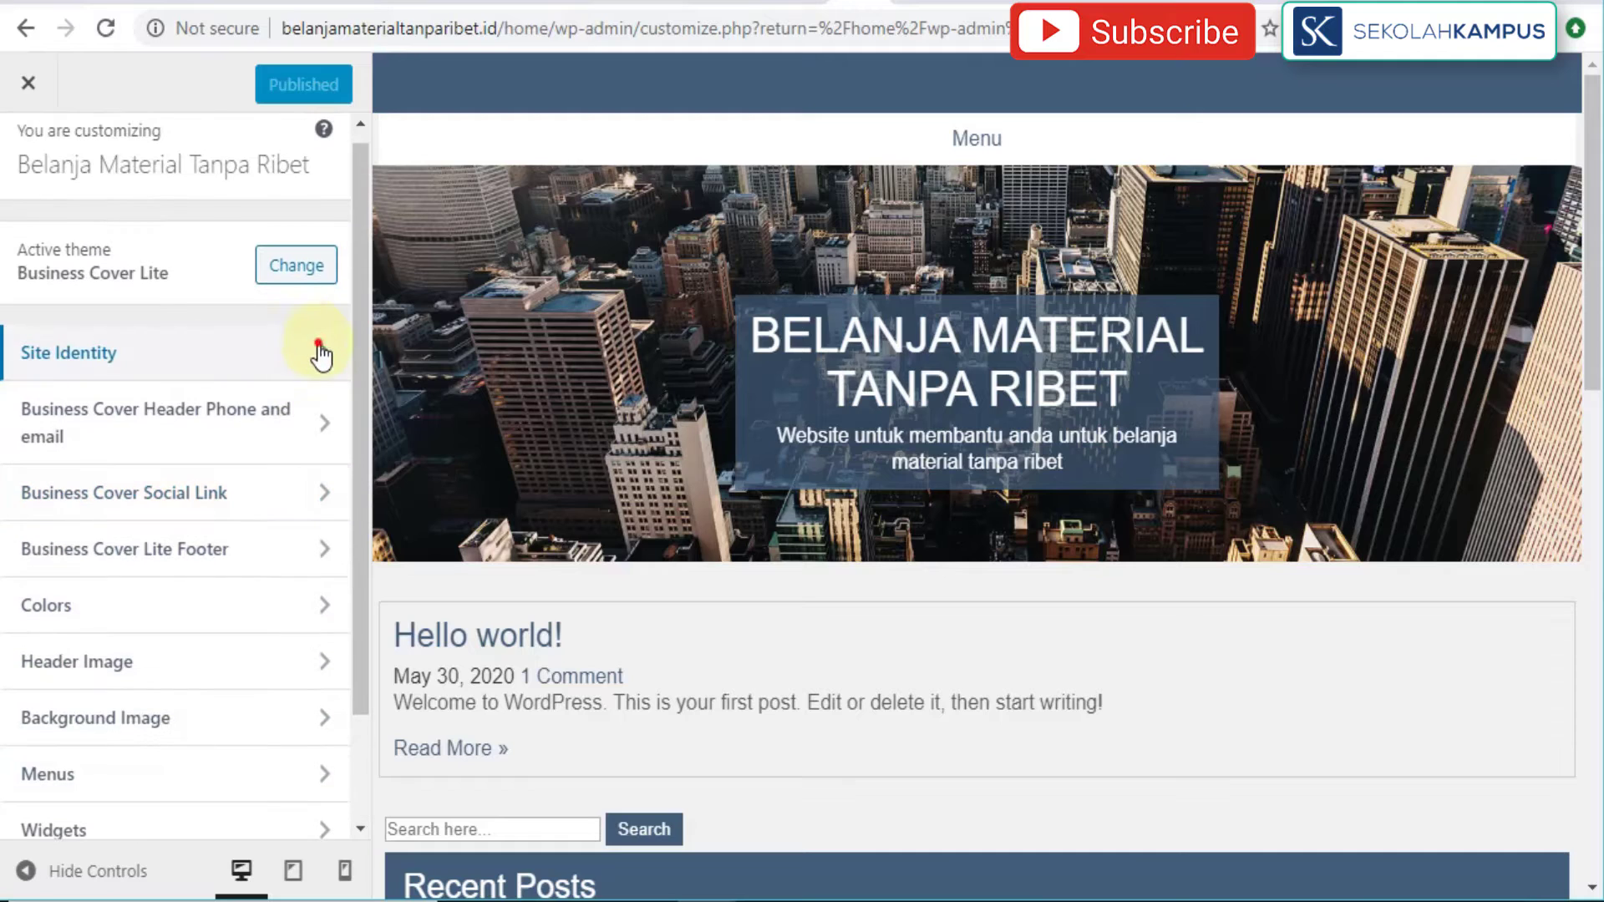
{"action": "left_click", "coordinate": [319, 351]}
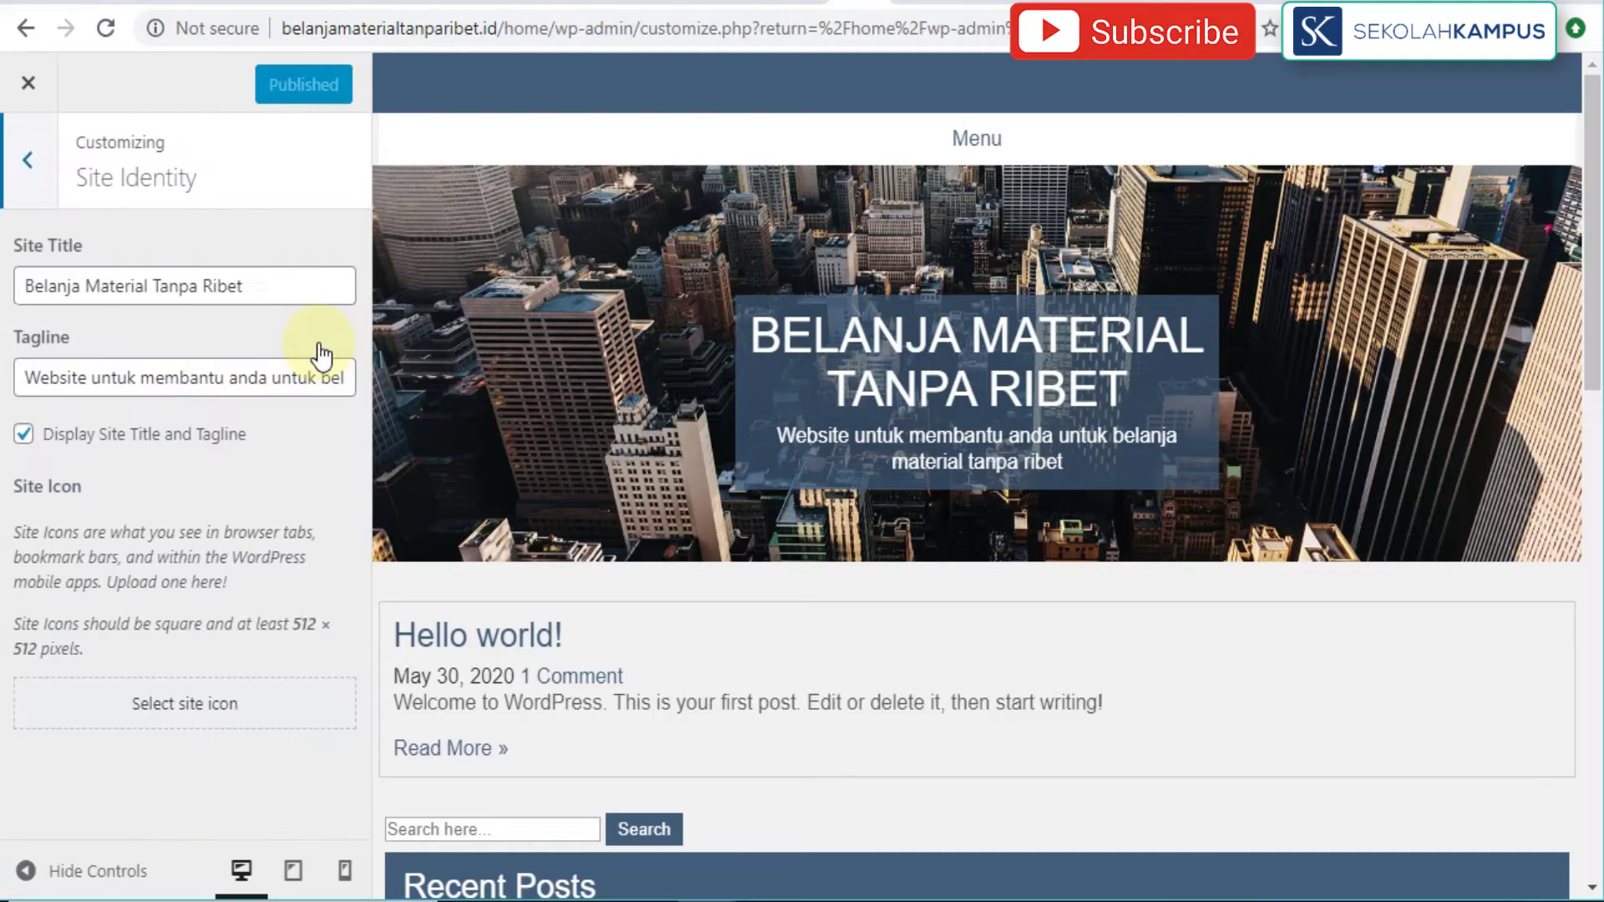
{"action": "left_click", "coordinate": [298, 287]}
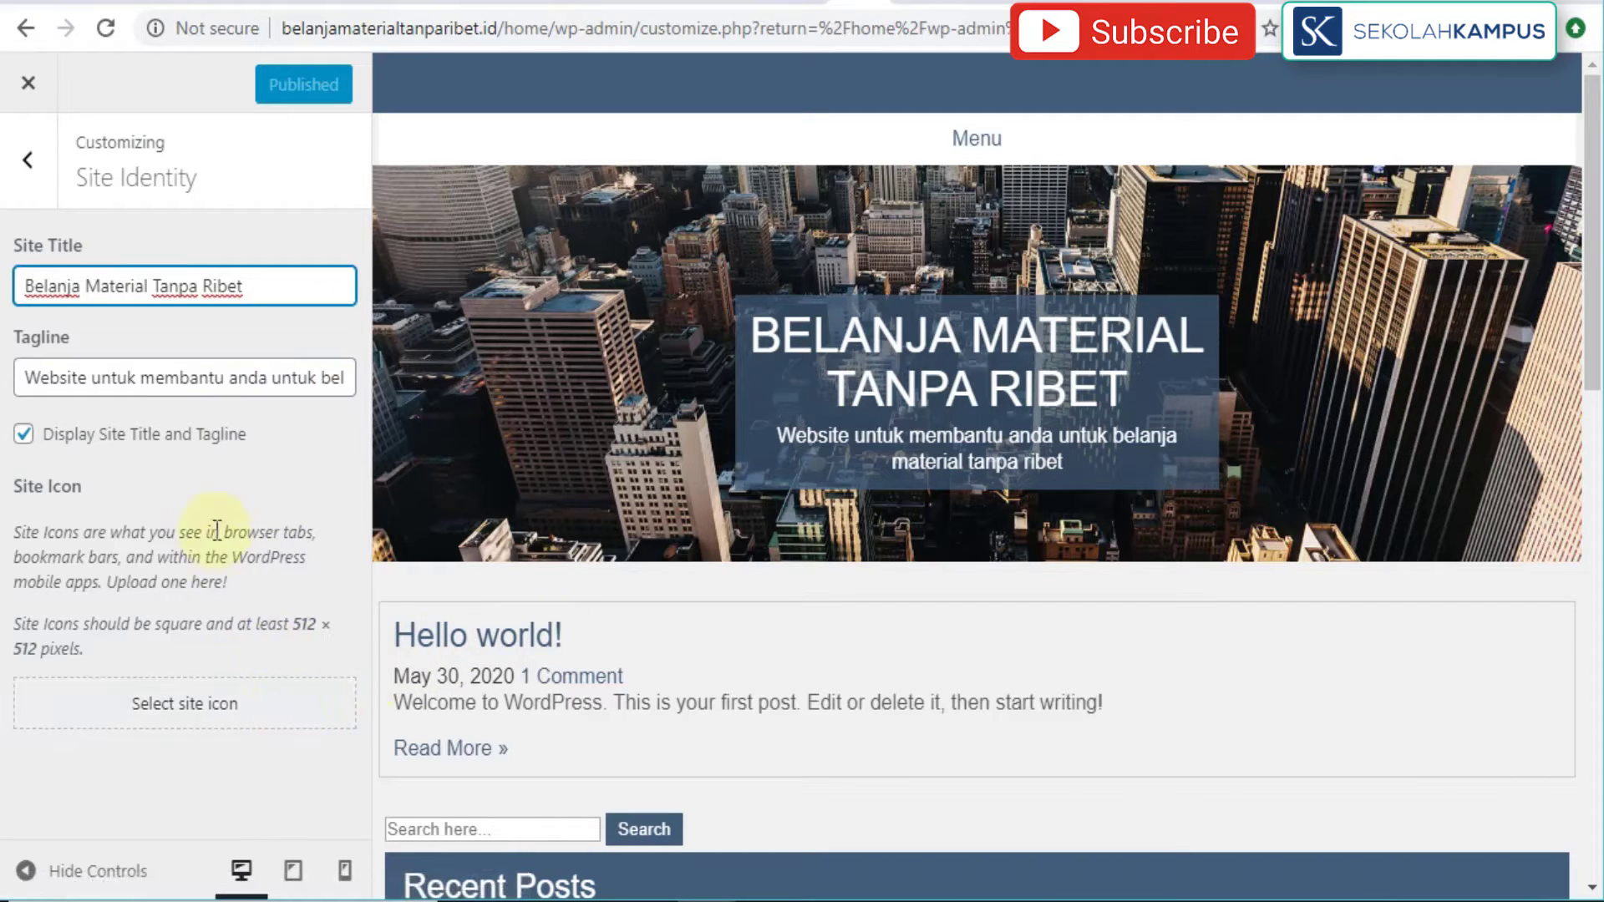
{"action": "left_click", "coordinate": [260, 392]}
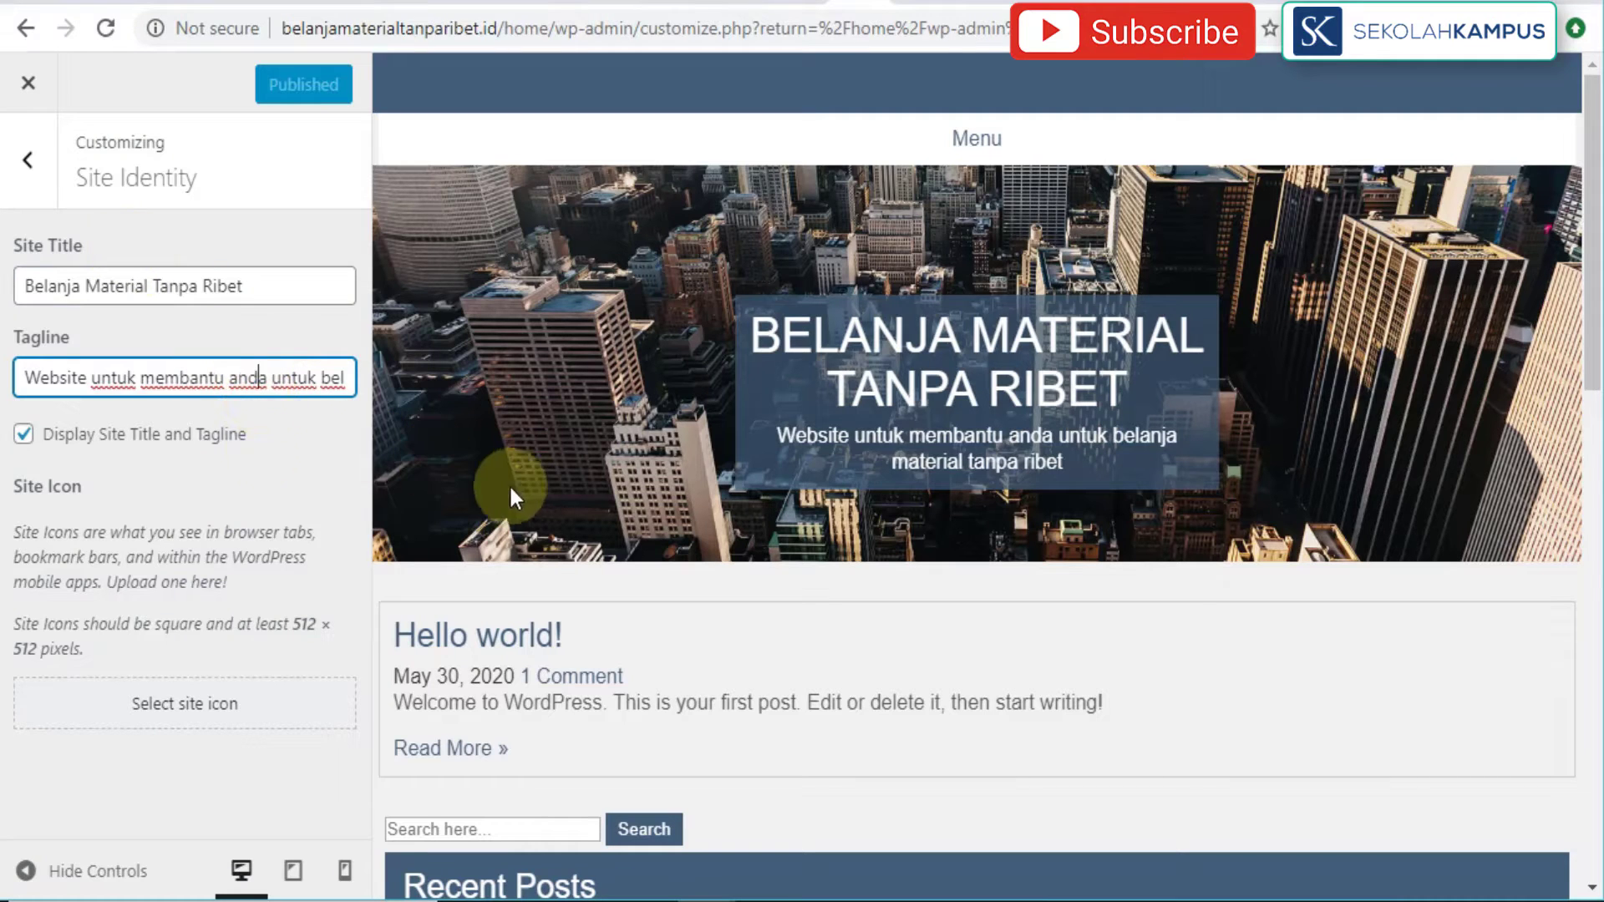
{"action": "left_click", "coordinate": [29, 163]}
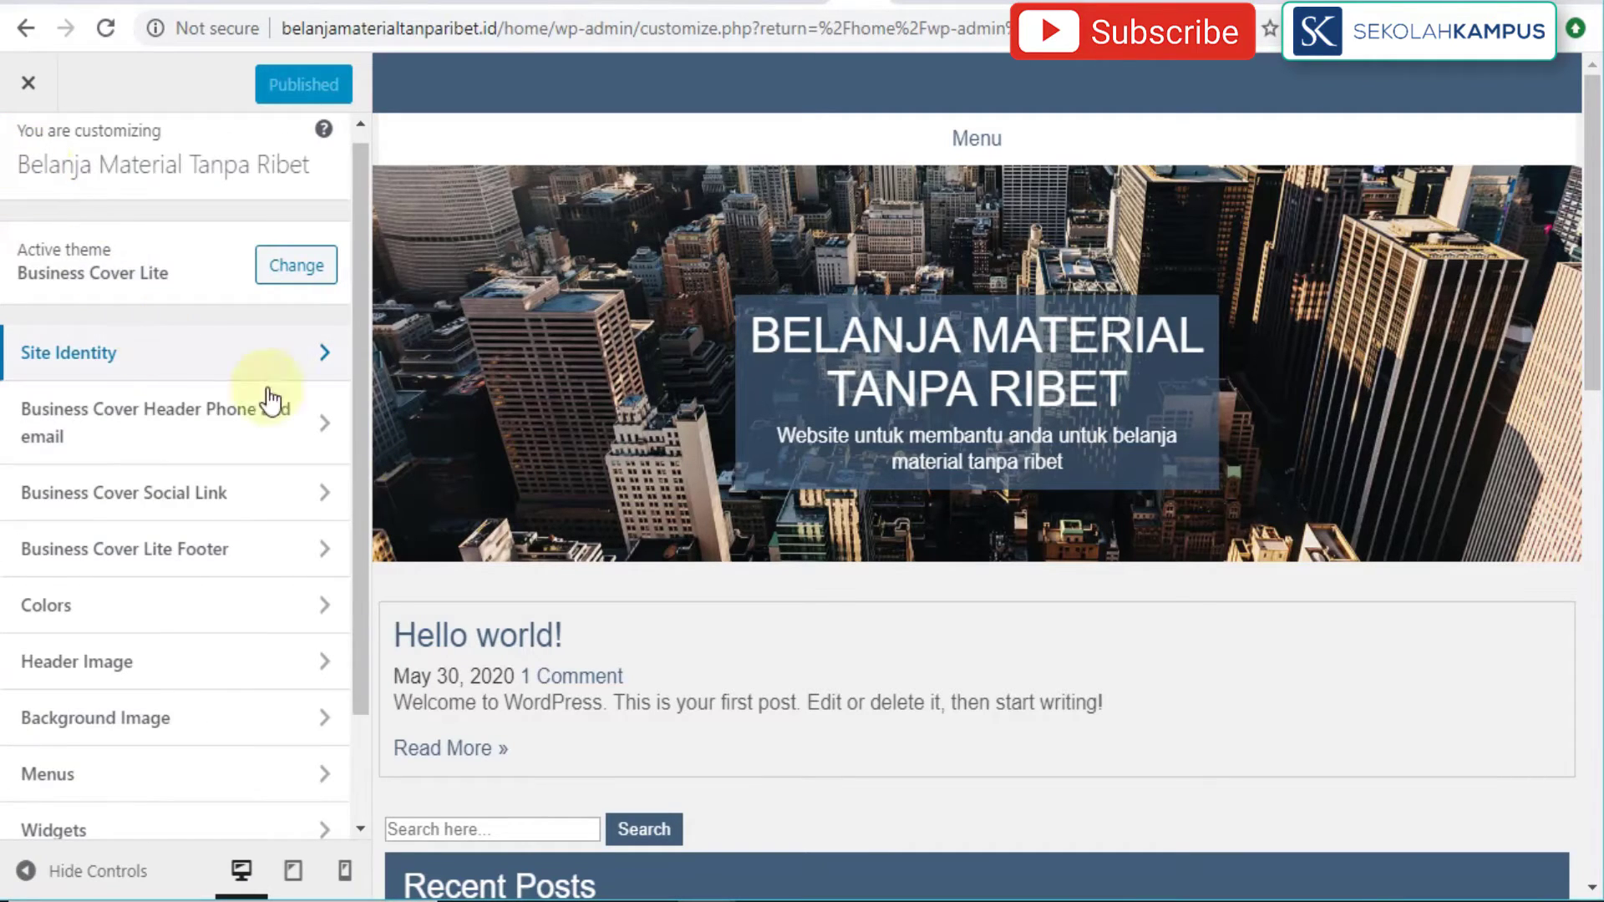
Step: In Business Cover Header Phone and email, fill in the contact e-mail address
{"action": "left_click", "coordinate": [338, 447]}
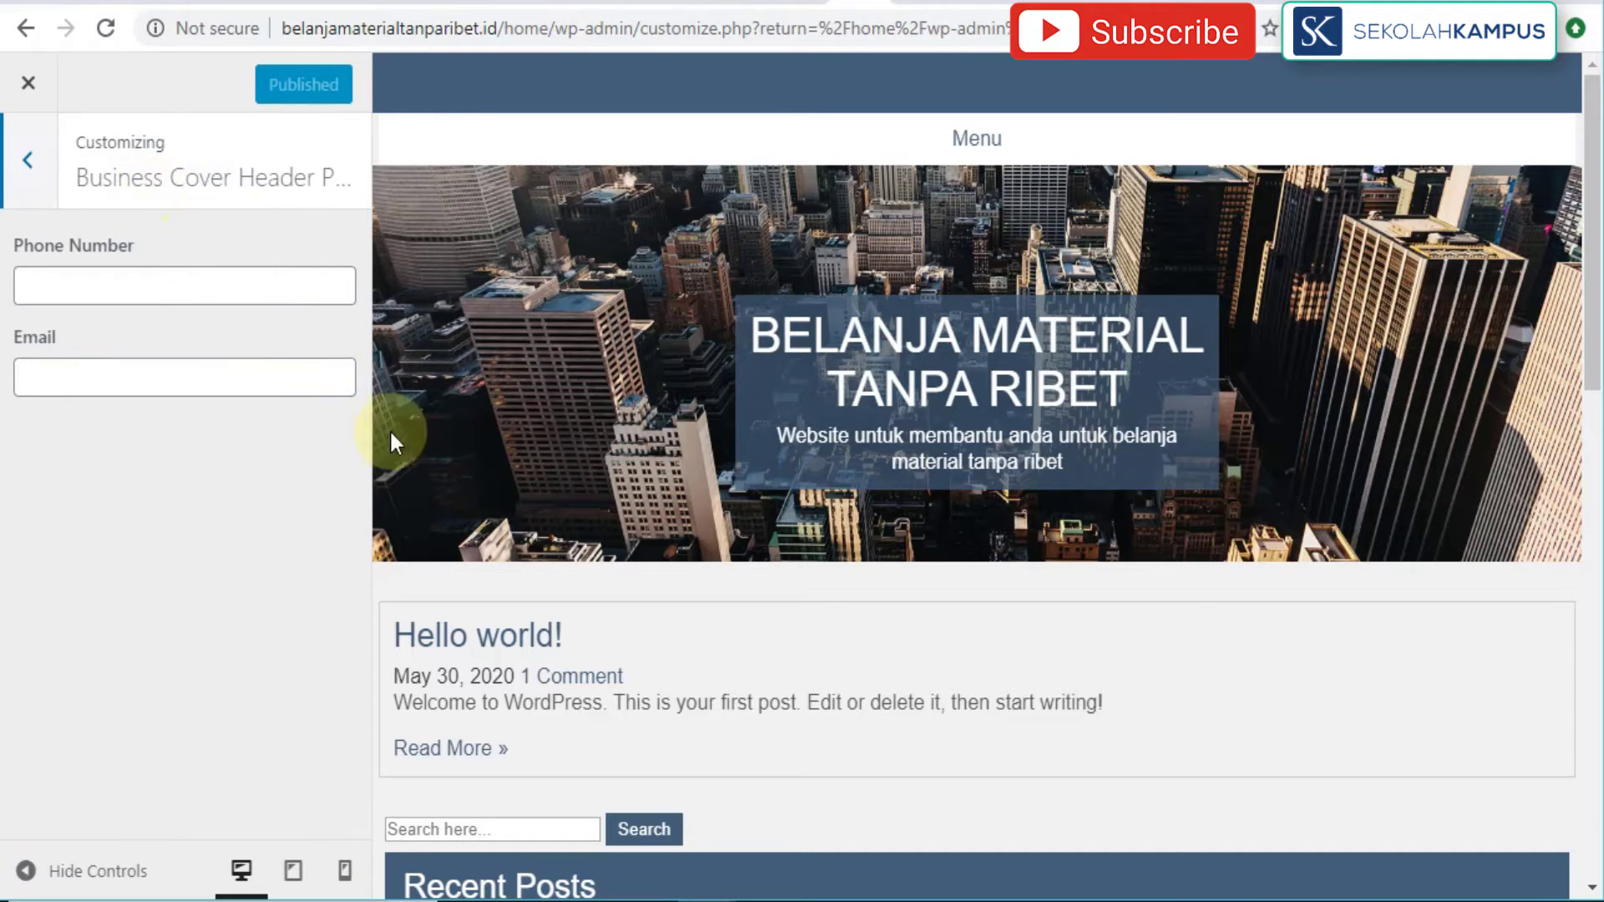
{"action": "scroll", "coordinate": [866, 608], "scroll_direction": "down", "scroll_amount": 10}
{"action": "scroll", "coordinate": [866, 608], "scroll_direction": "up", "scroll_amount": 10}
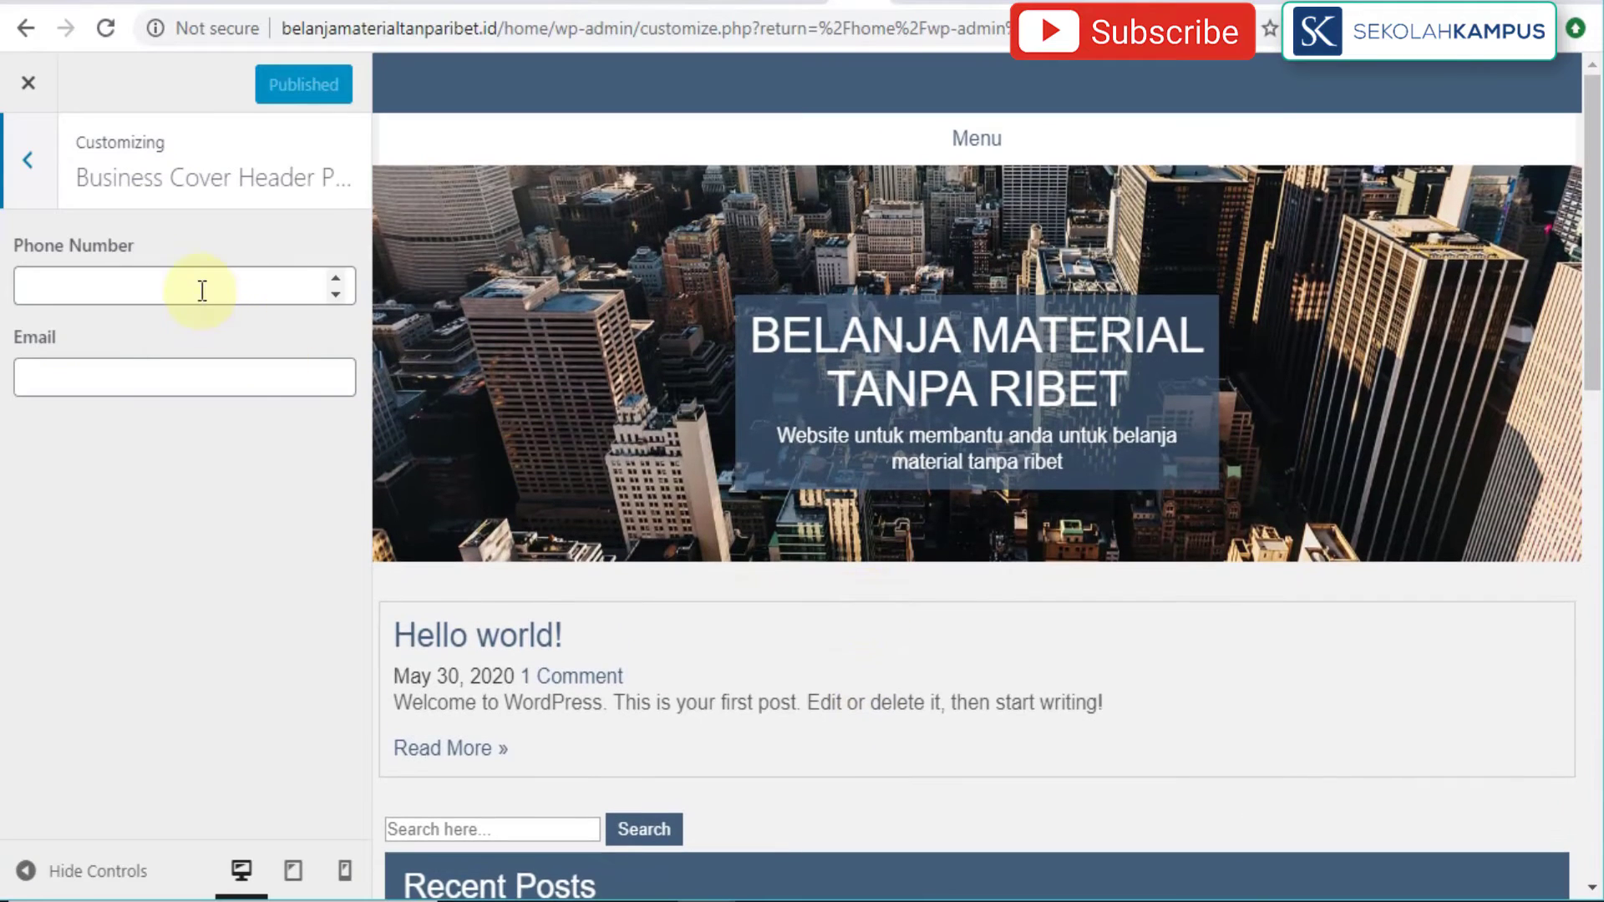
{"action": "left_click", "coordinate": [203, 291]}
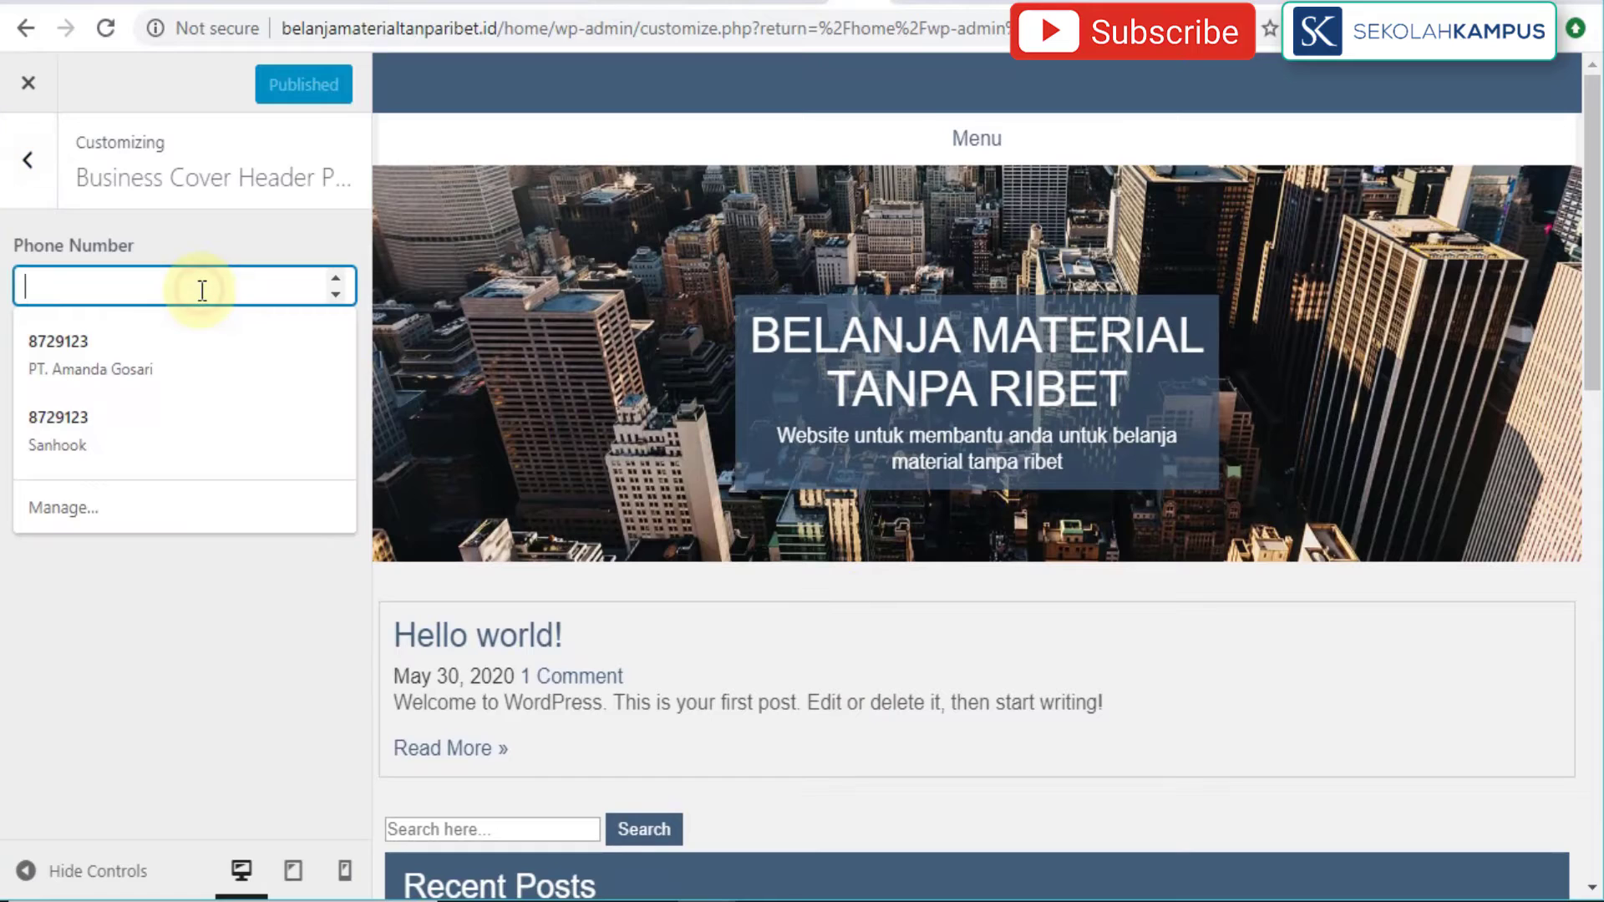
{"action": "left_click", "coordinate": [217, 242]}
{"action": "left_click", "coordinate": [107, 378]}
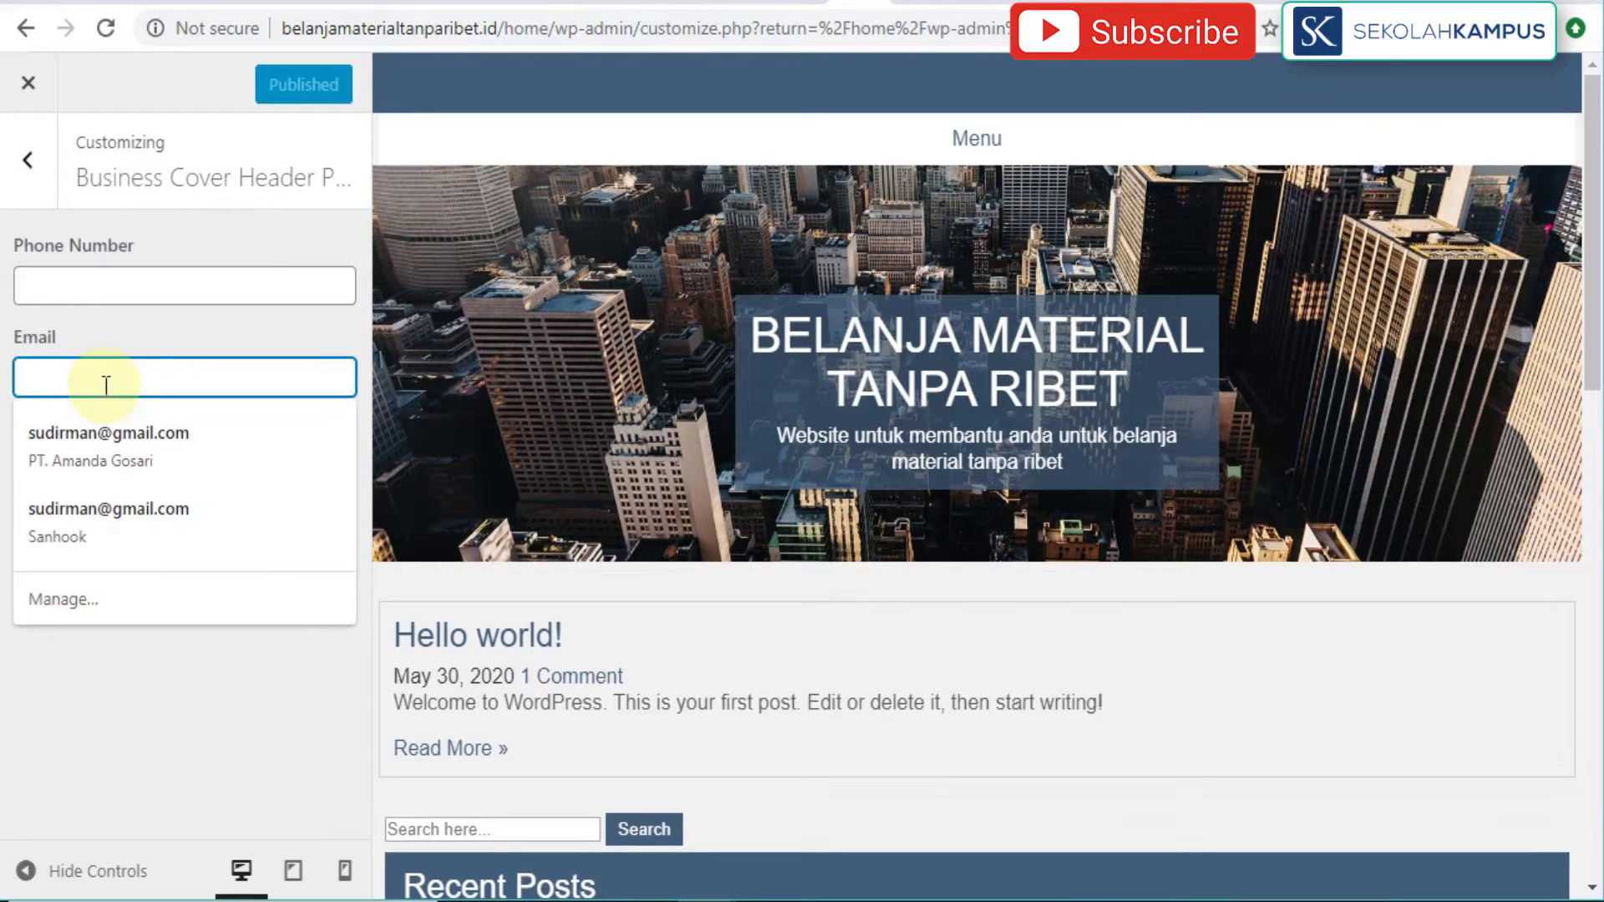
{"action": "left_click", "coordinate": [85, 439]}
Step: Replace the header phone number with the contact's number and publish the changes
{"action": "left_click", "coordinate": [125, 285]}
{"action": "left_click_drag", "start_coordinate": [100, 285], "coordinate": [12, 291]}
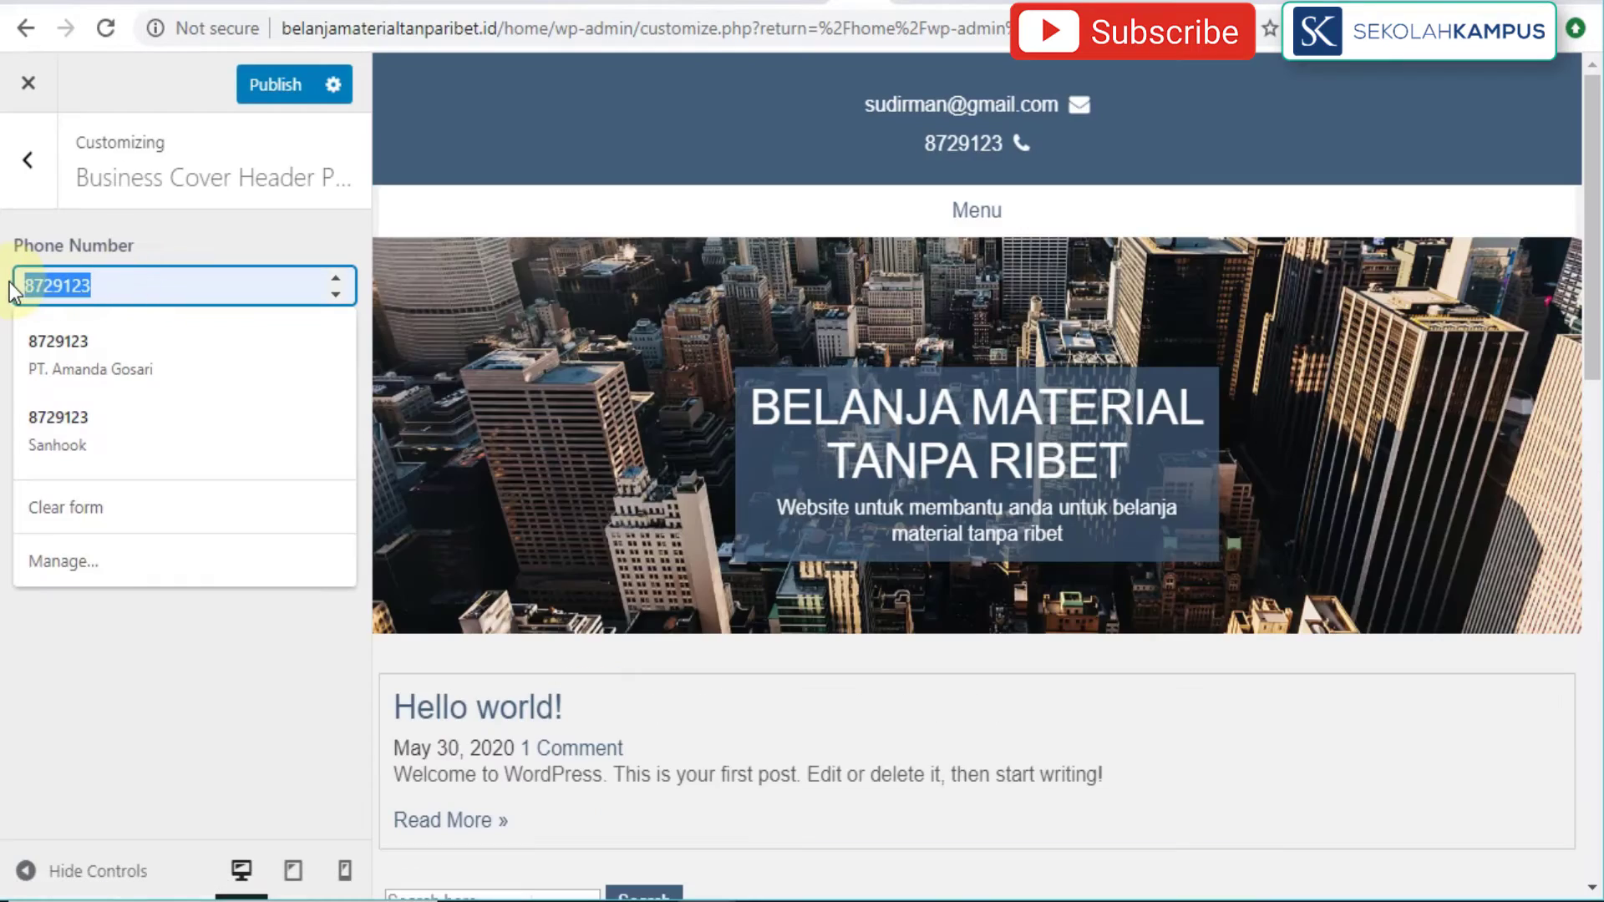
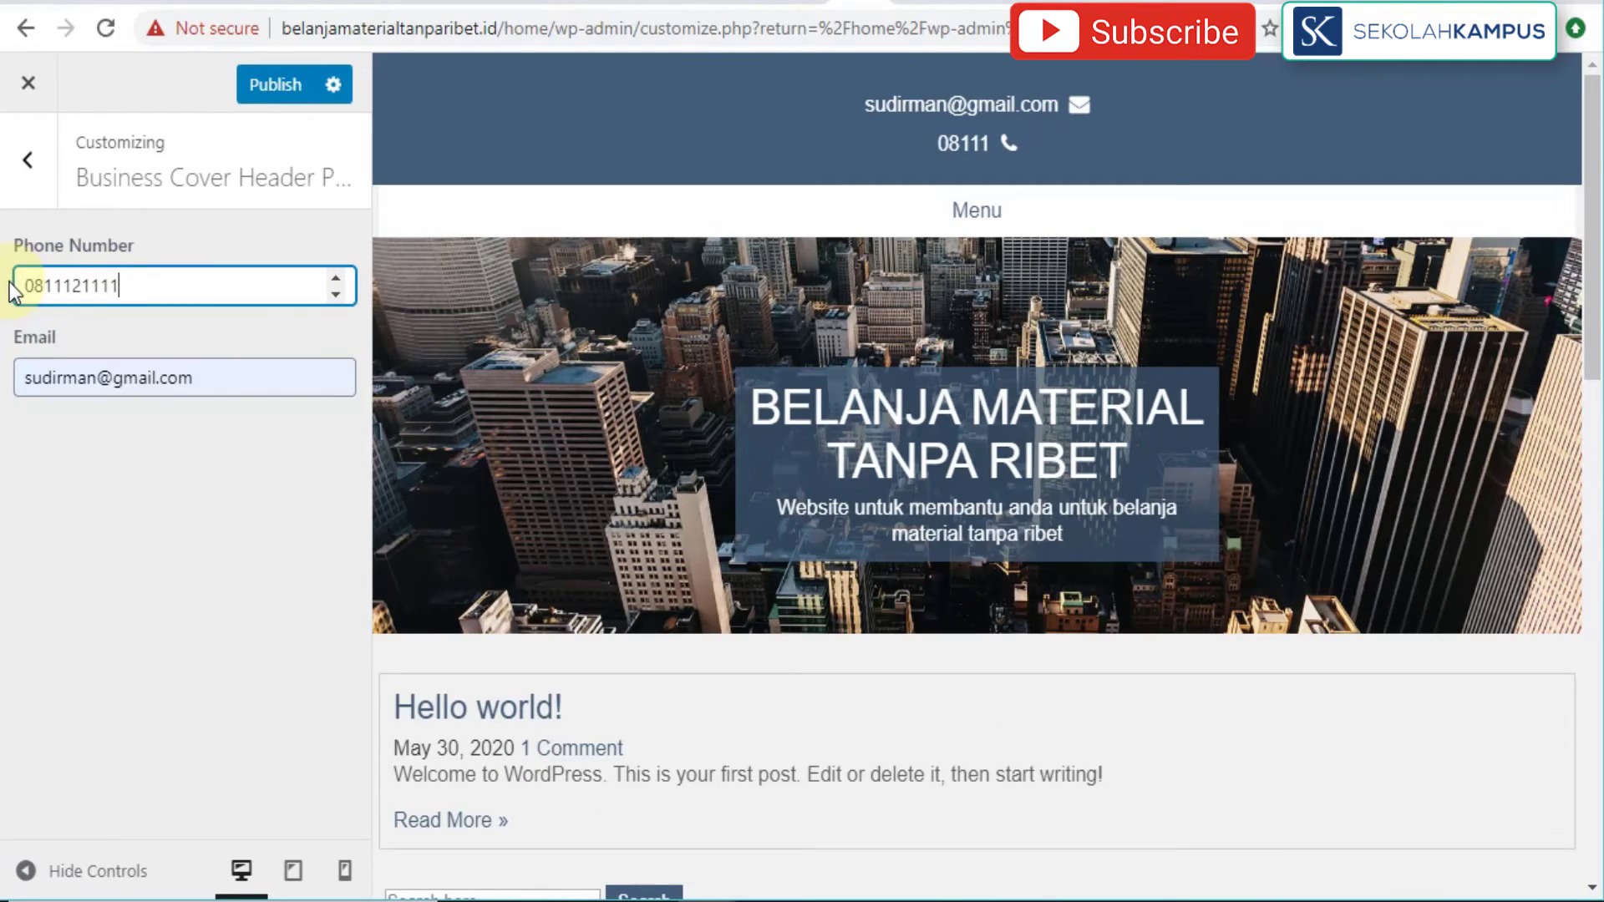
{"action": "left_click", "coordinate": [22, 488]}
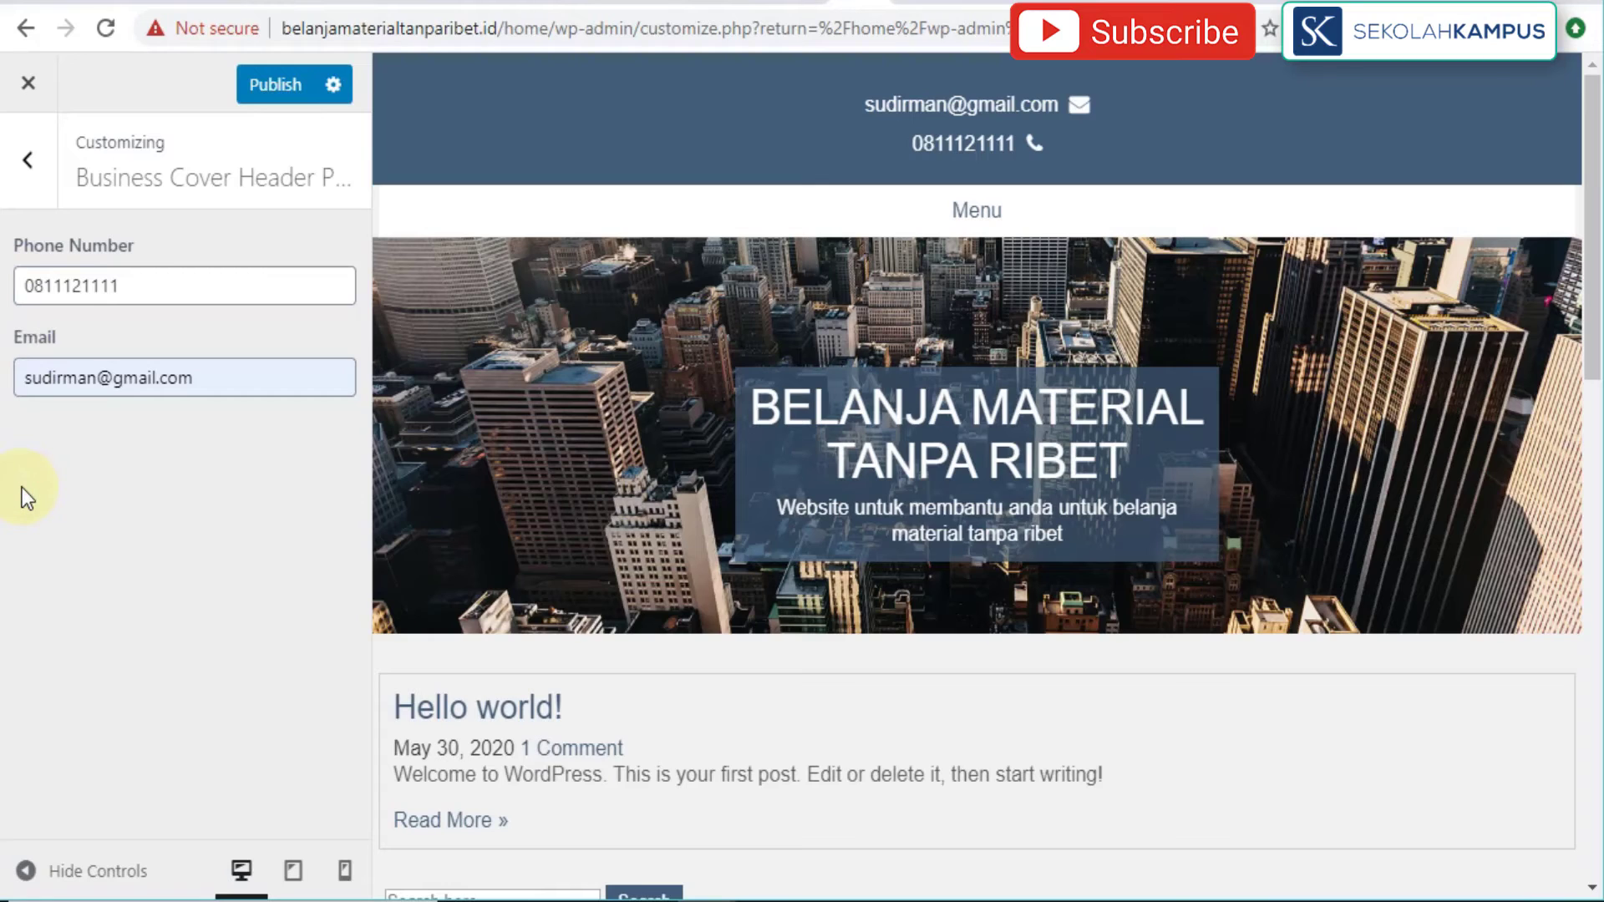
{"action": "left_click", "coordinate": [255, 92]}
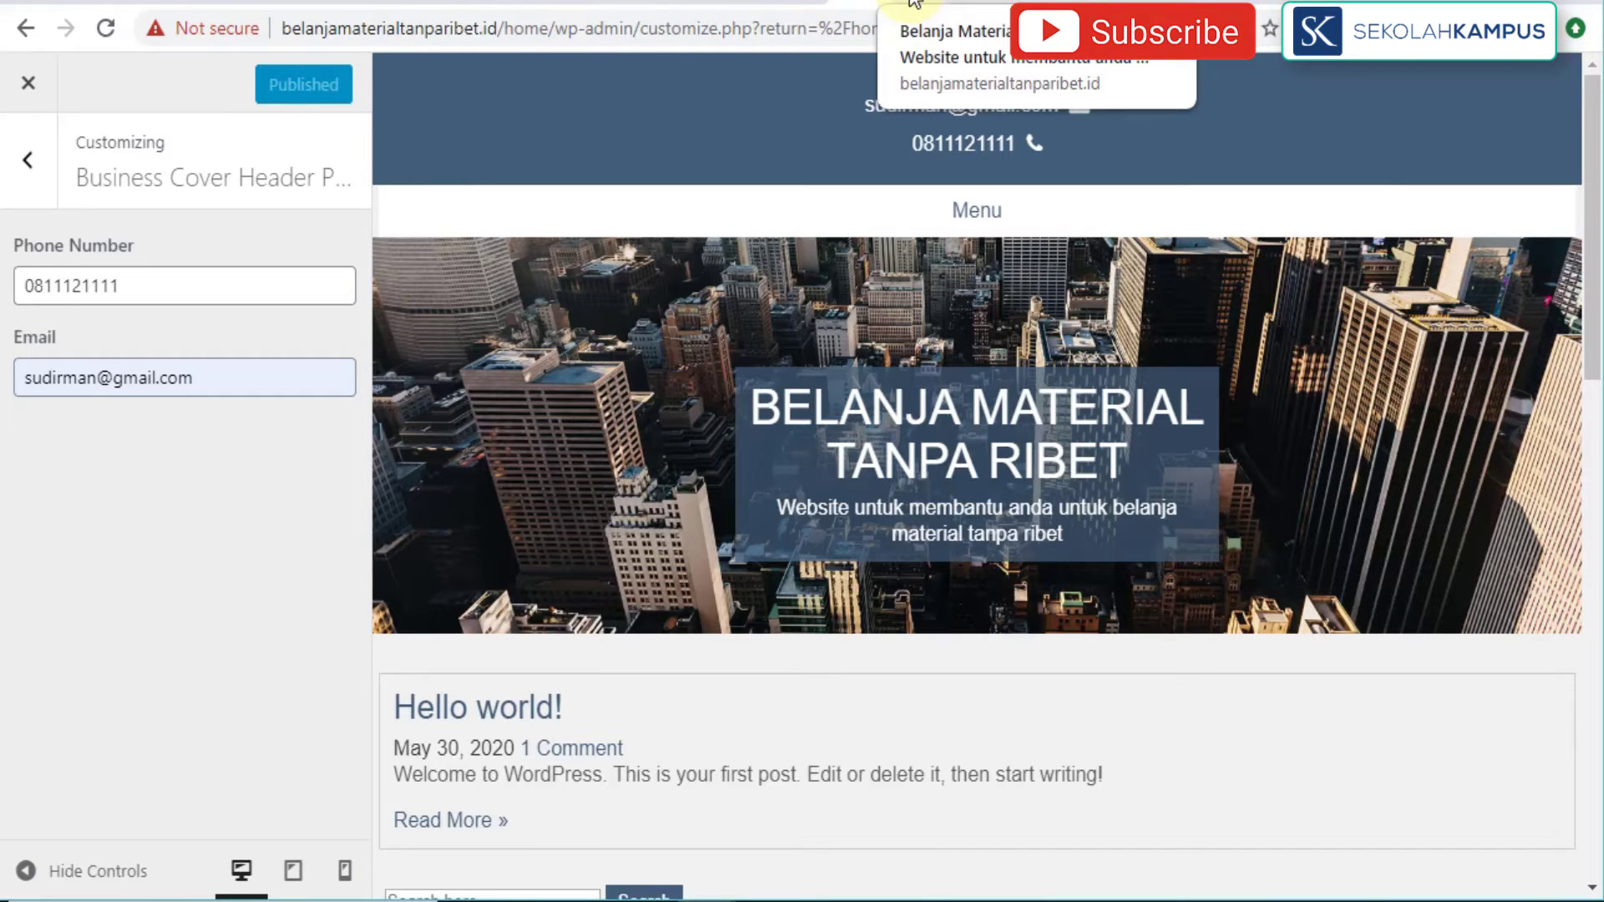
{"action": "left_click", "coordinate": [914, 5]}
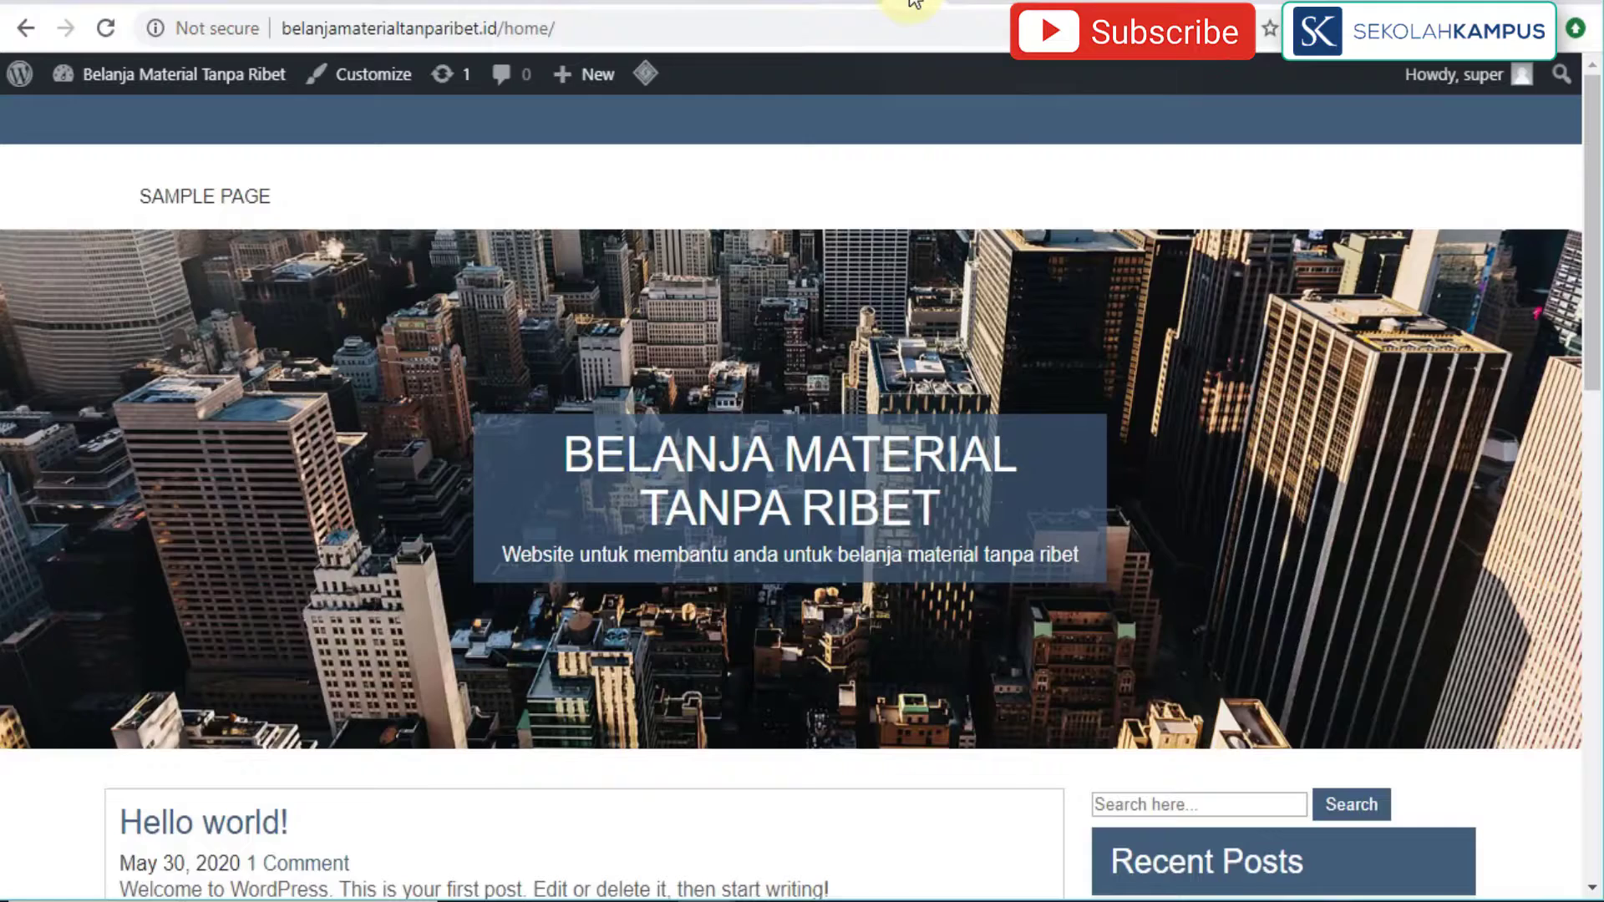
{"action": "left_click", "coordinate": [112, 41]}
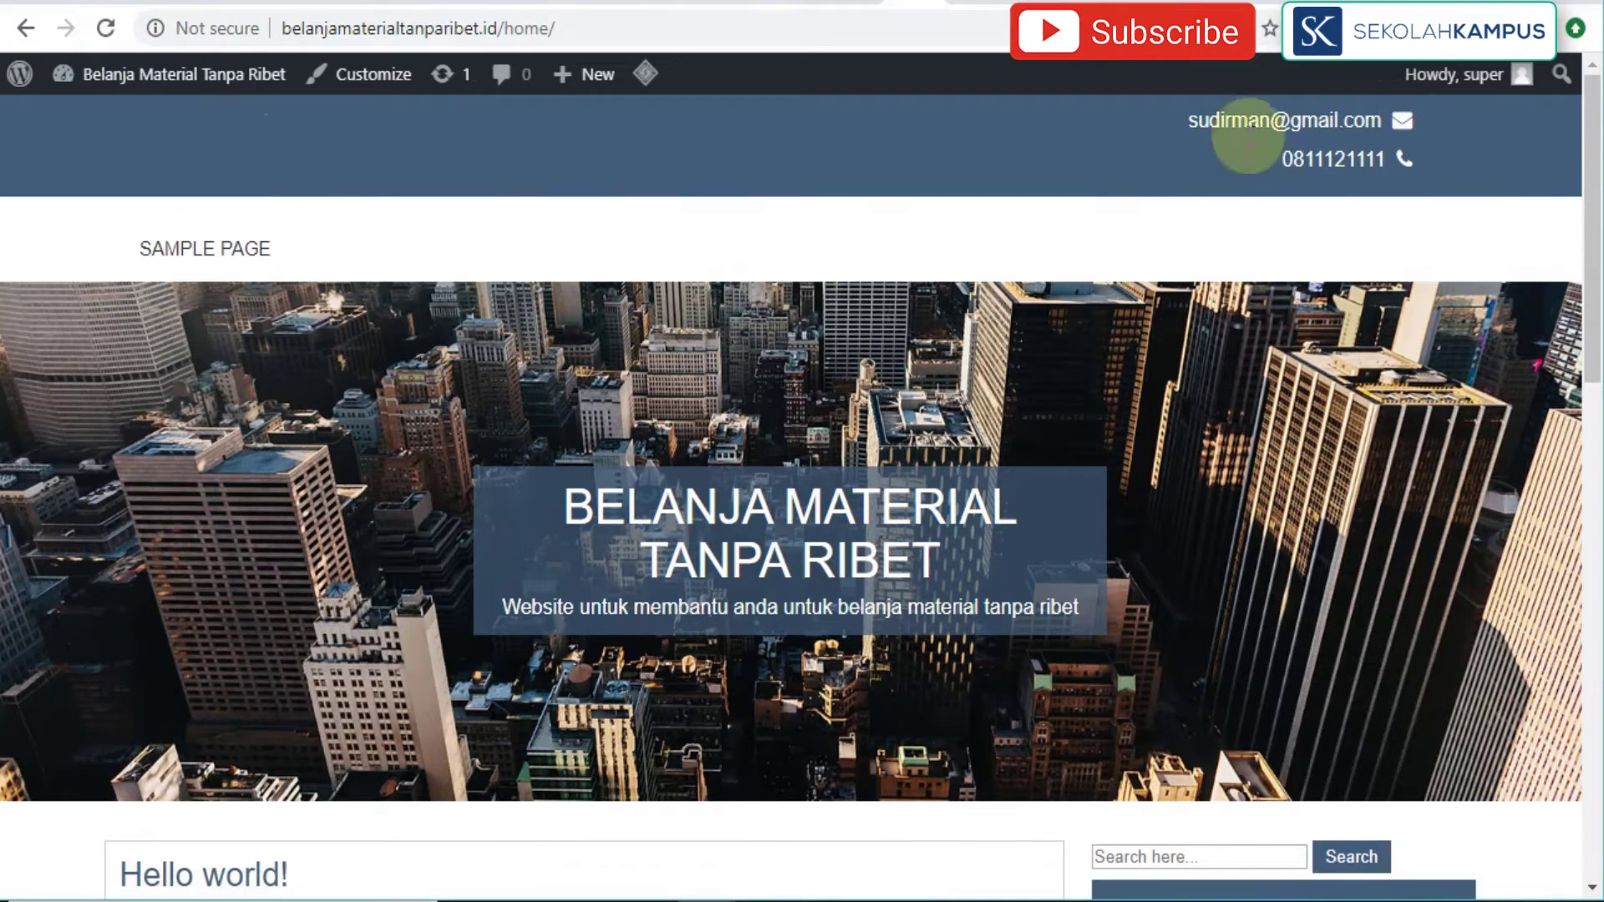
{"action": "scroll", "coordinate": [1281, 477], "scroll_direction": "down", "scroll_amount": 8}
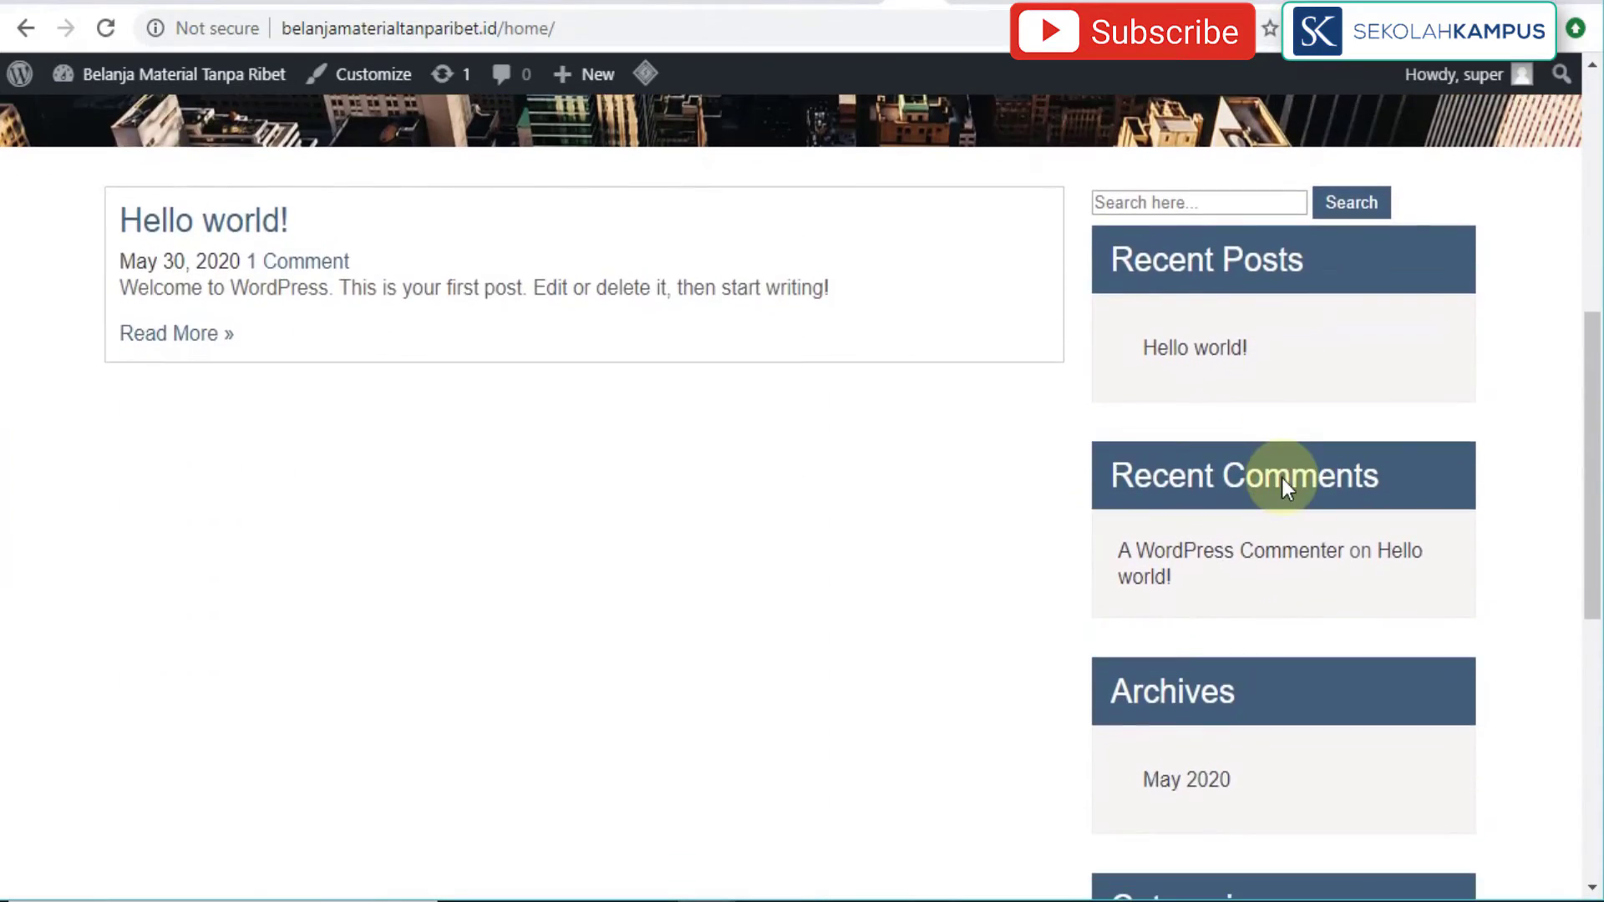
{"action": "scroll", "coordinate": [1281, 478], "scroll_direction": "up", "scroll_amount": 8}
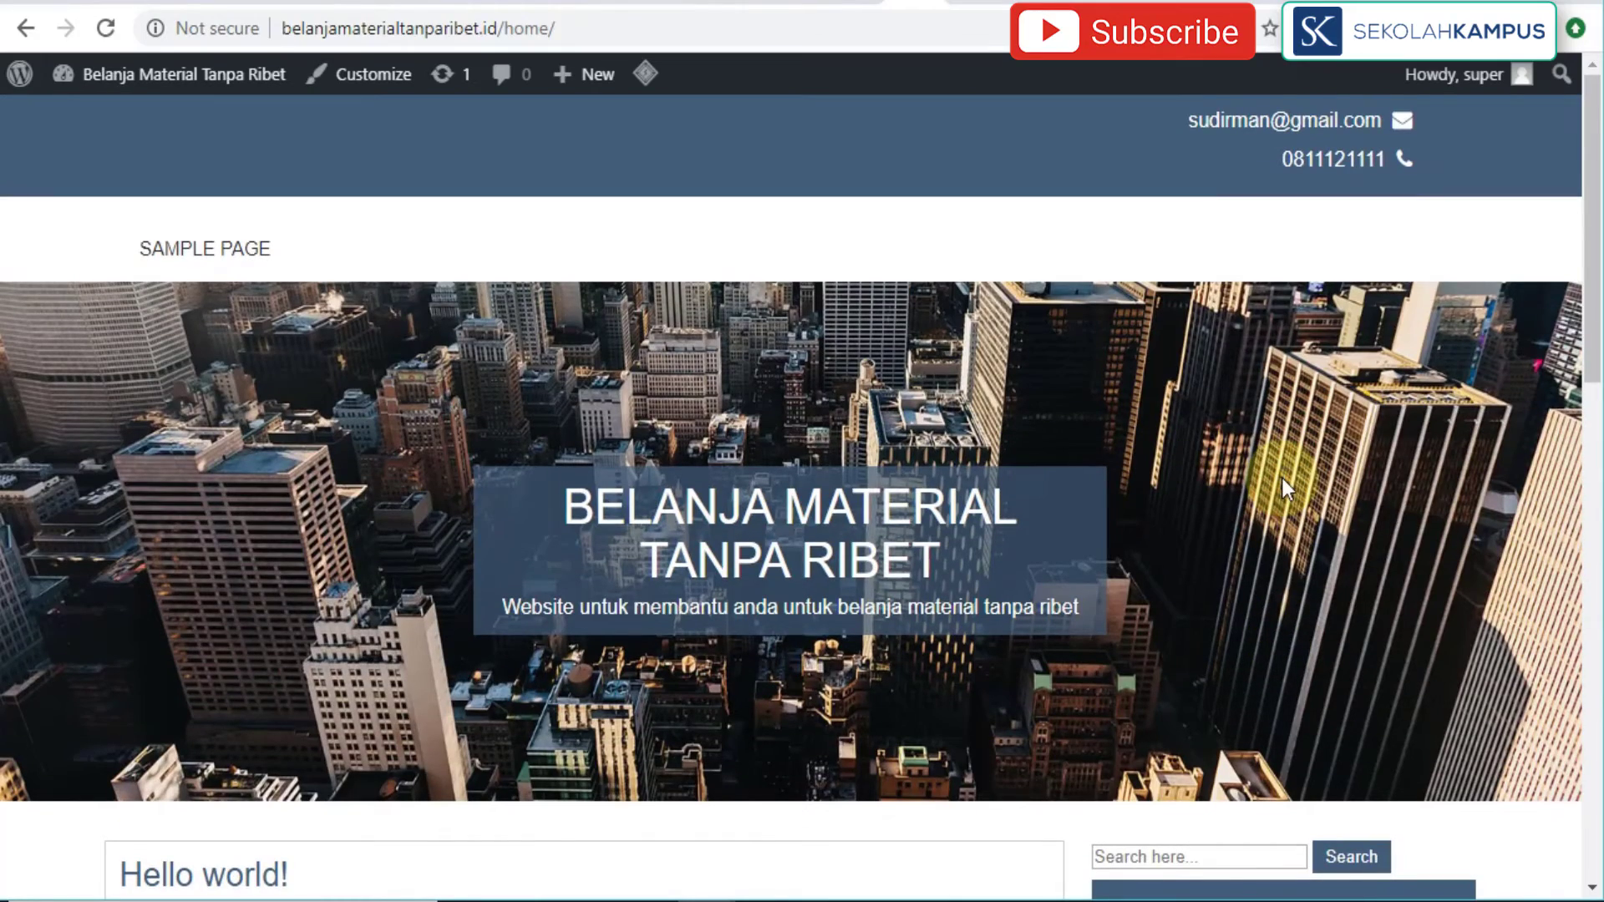
{"action": "scroll", "coordinate": [1282, 477], "scroll_direction": "down", "scroll_amount": 10}
{"action": "scroll", "coordinate": [1282, 478], "scroll_direction": "up", "scroll_amount": 10}
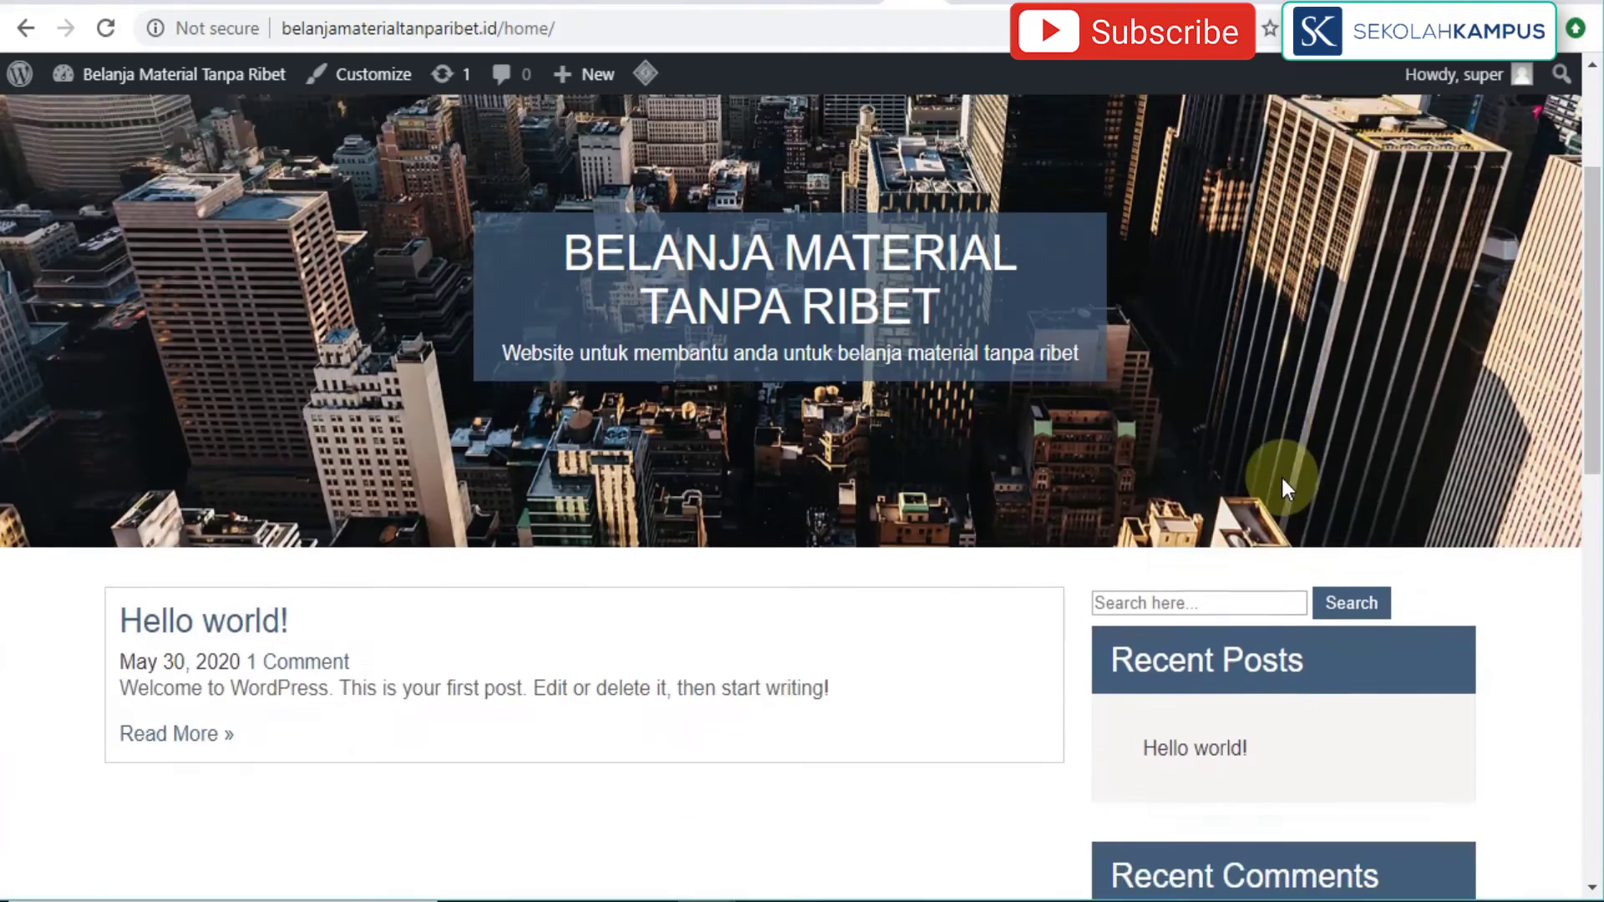
{"action": "left_click", "coordinate": [848, 4]}
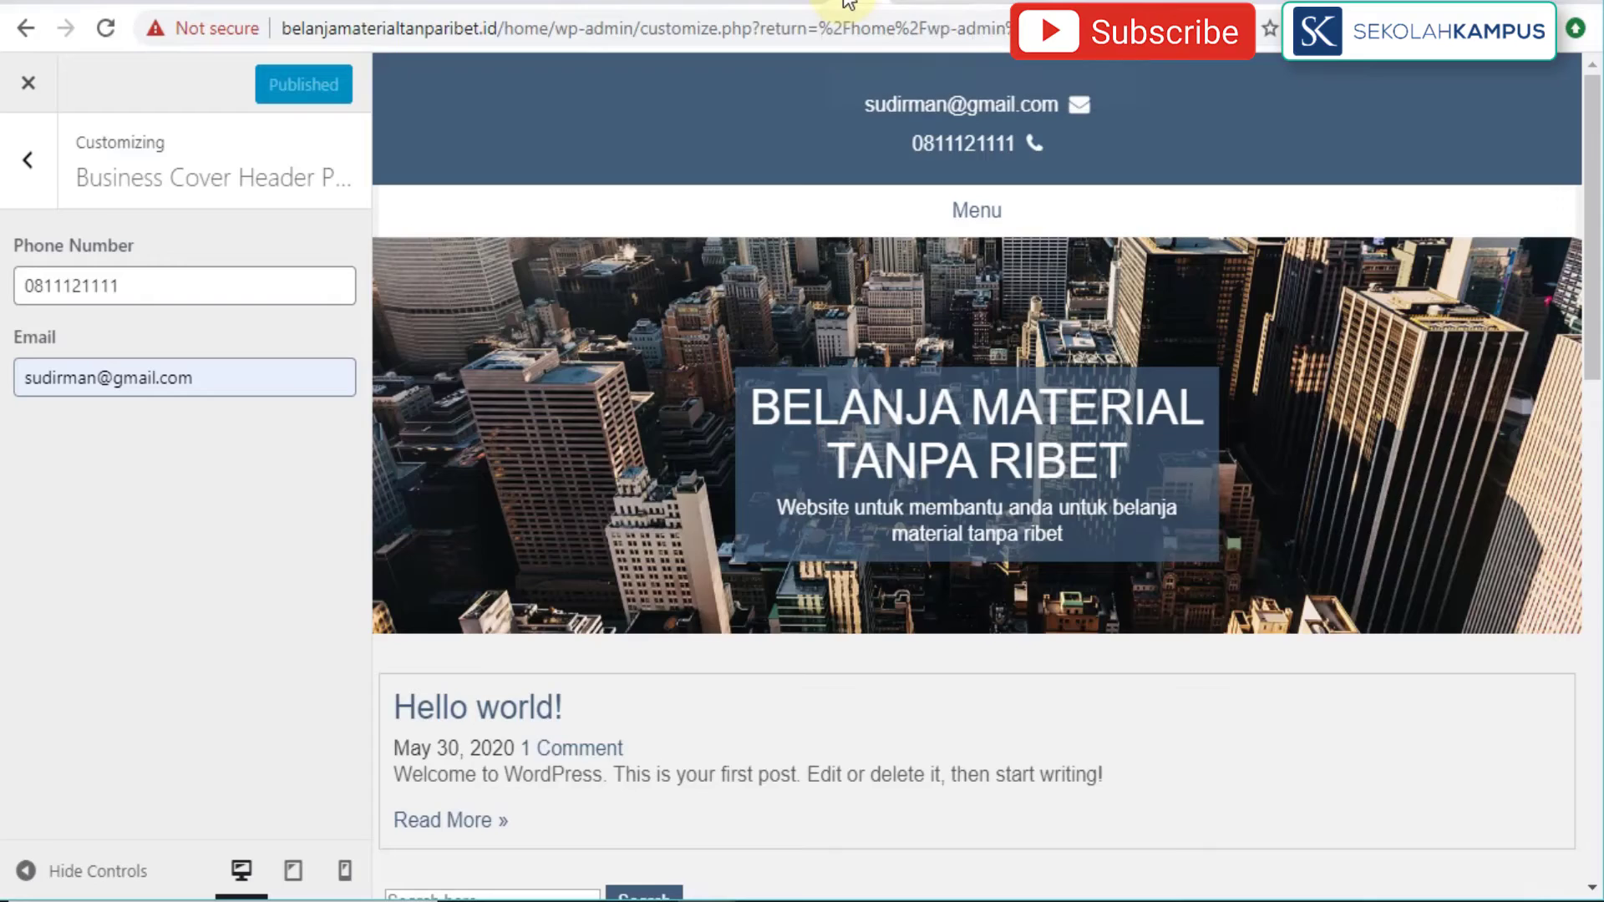
Step: Return to the main settings list and check the social link settings without changes
{"action": "left_click", "coordinate": [18, 177]}
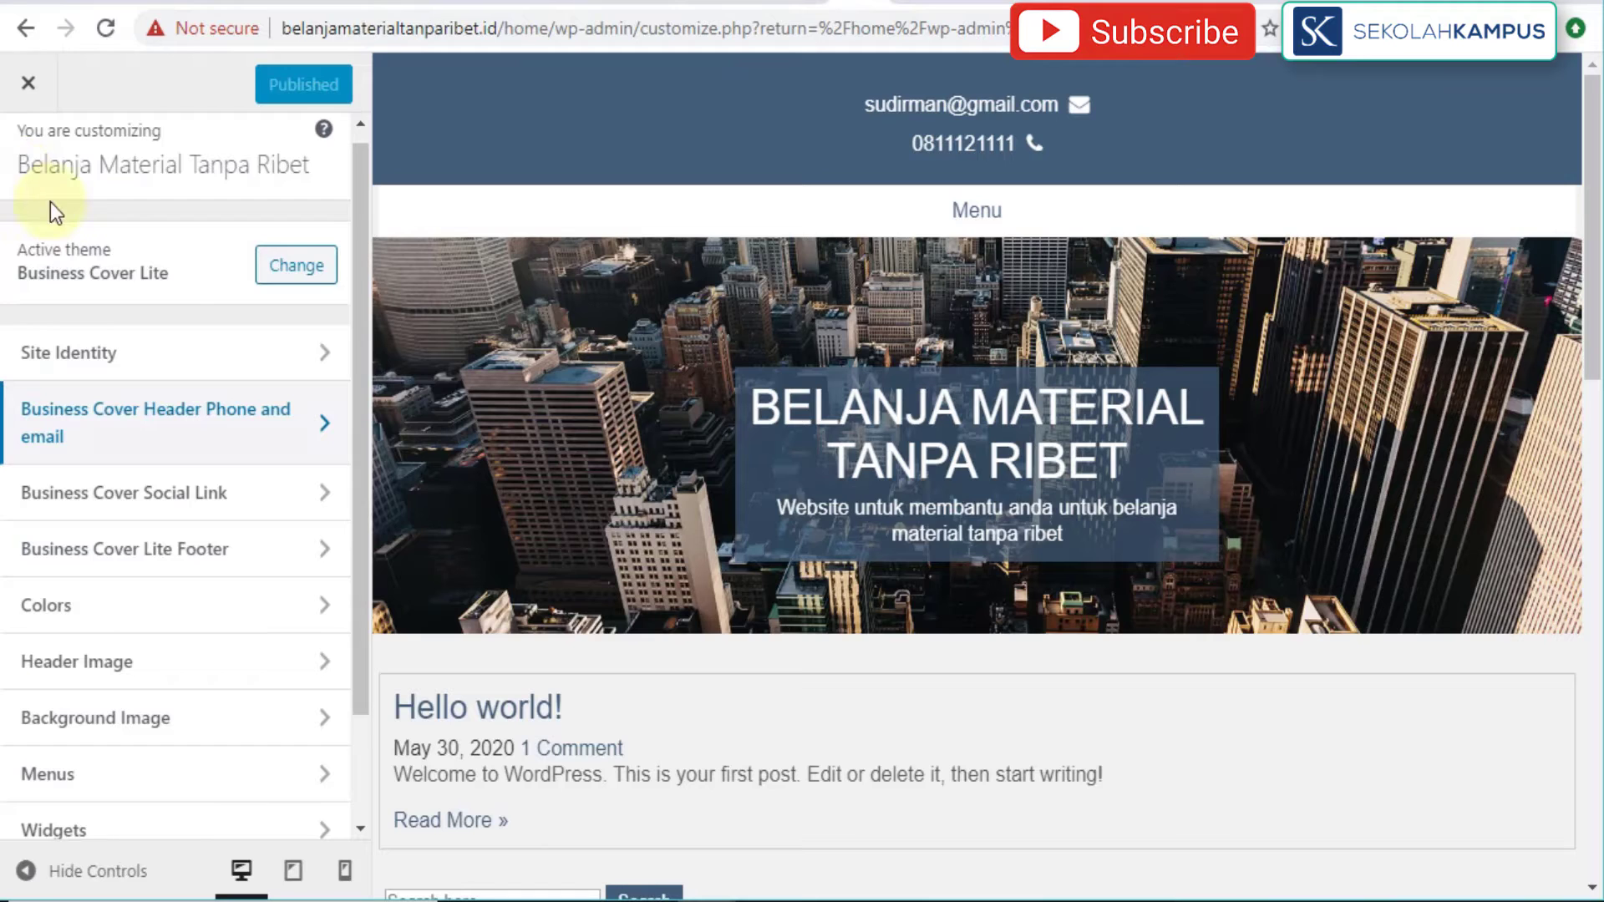
{"action": "left_click", "coordinate": [328, 493]}
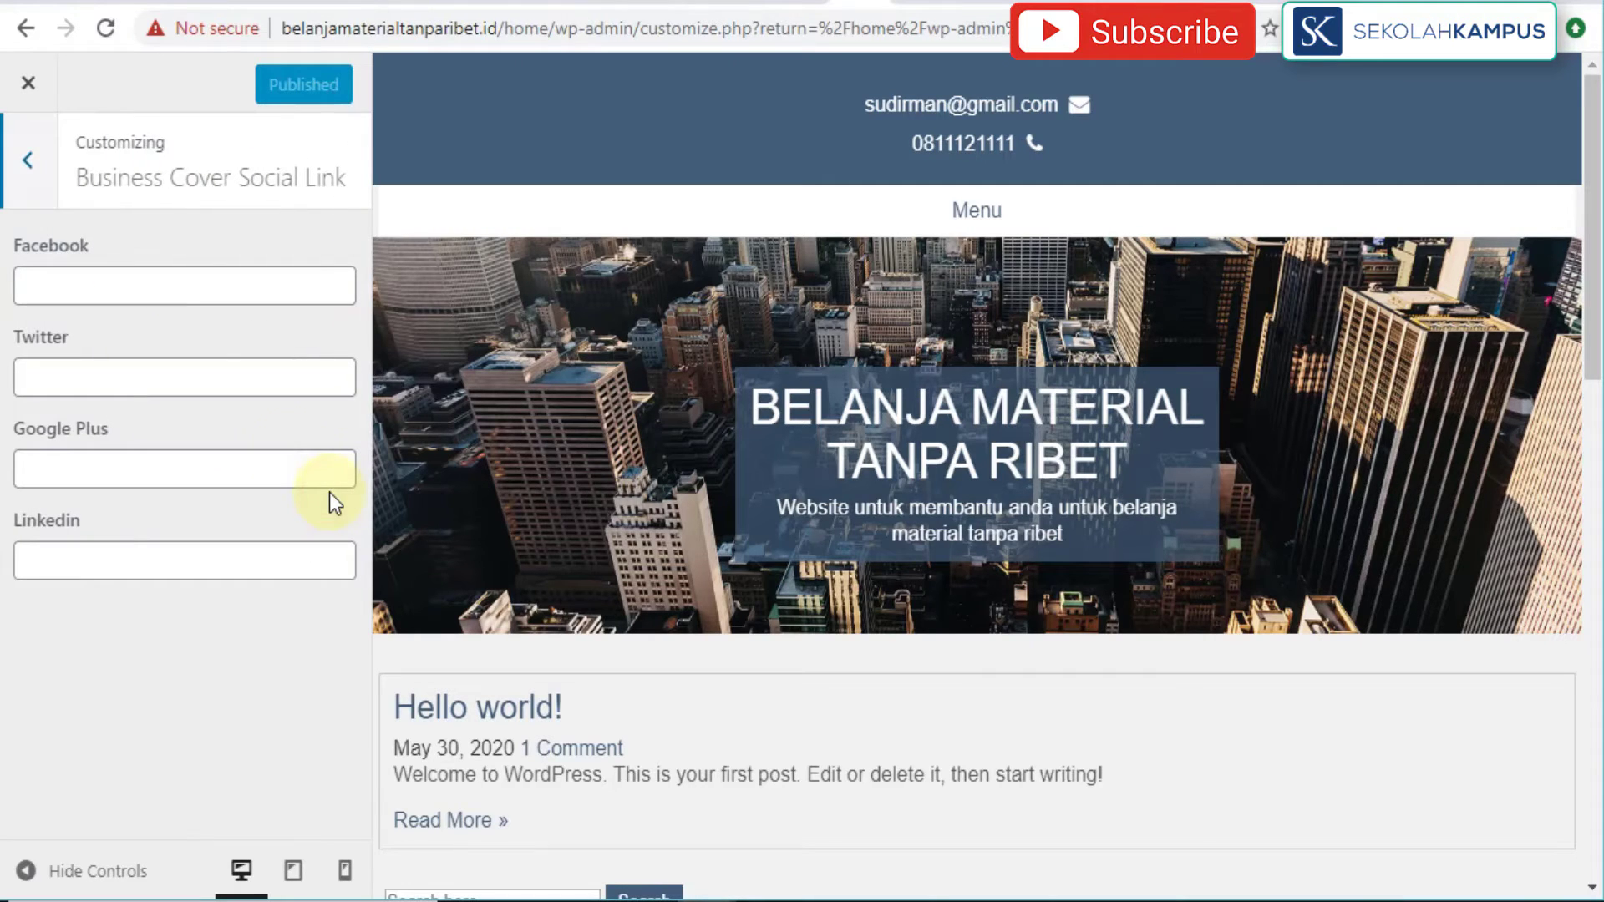
{"action": "left_click", "coordinate": [28, 161]}
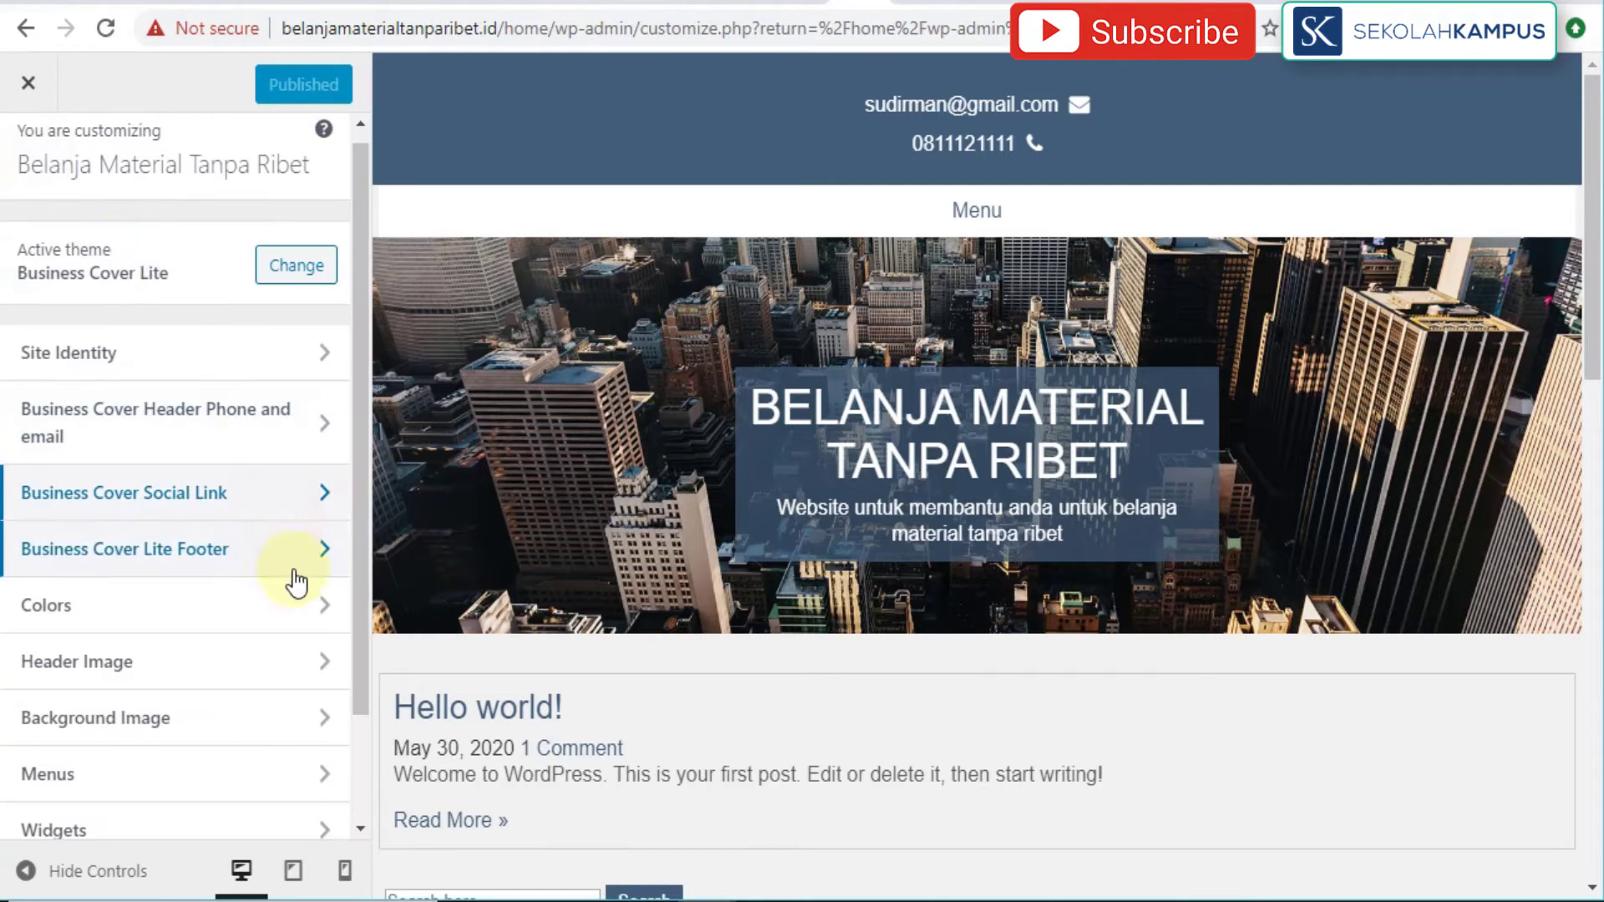
Step: Set the footer Copyright text to 'Copyright 2020 - Belanja Material Tanpa Ribet' and publish
{"action": "left_click", "coordinate": [313, 553]}
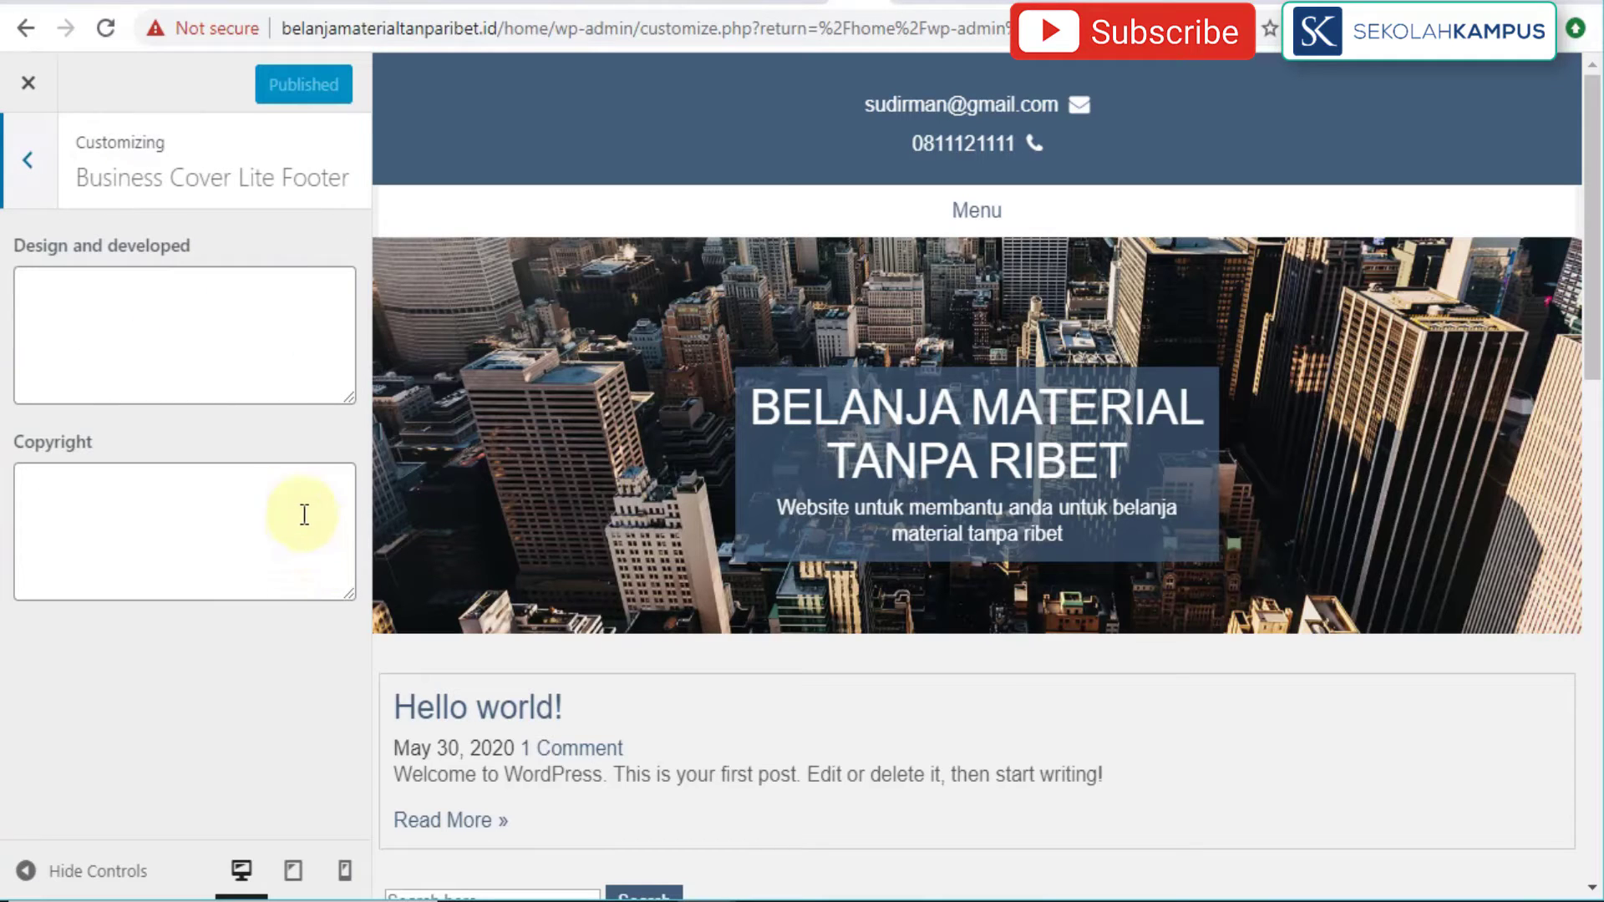
{"action": "left_click", "coordinate": [134, 492]}
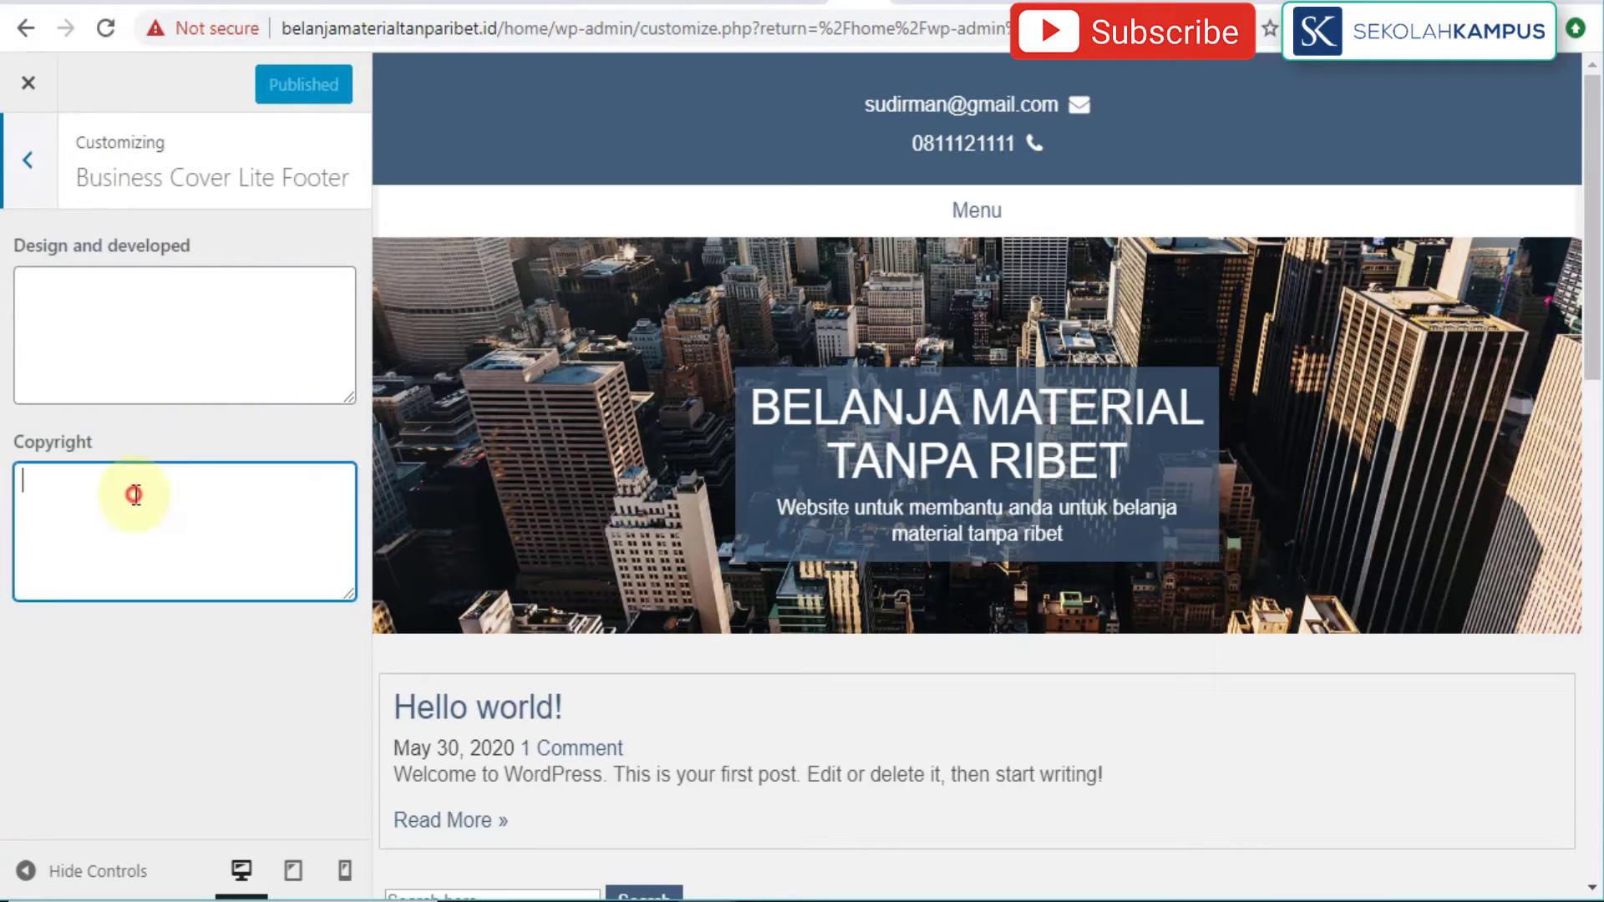
{"action": "type", "text": "Copy"}
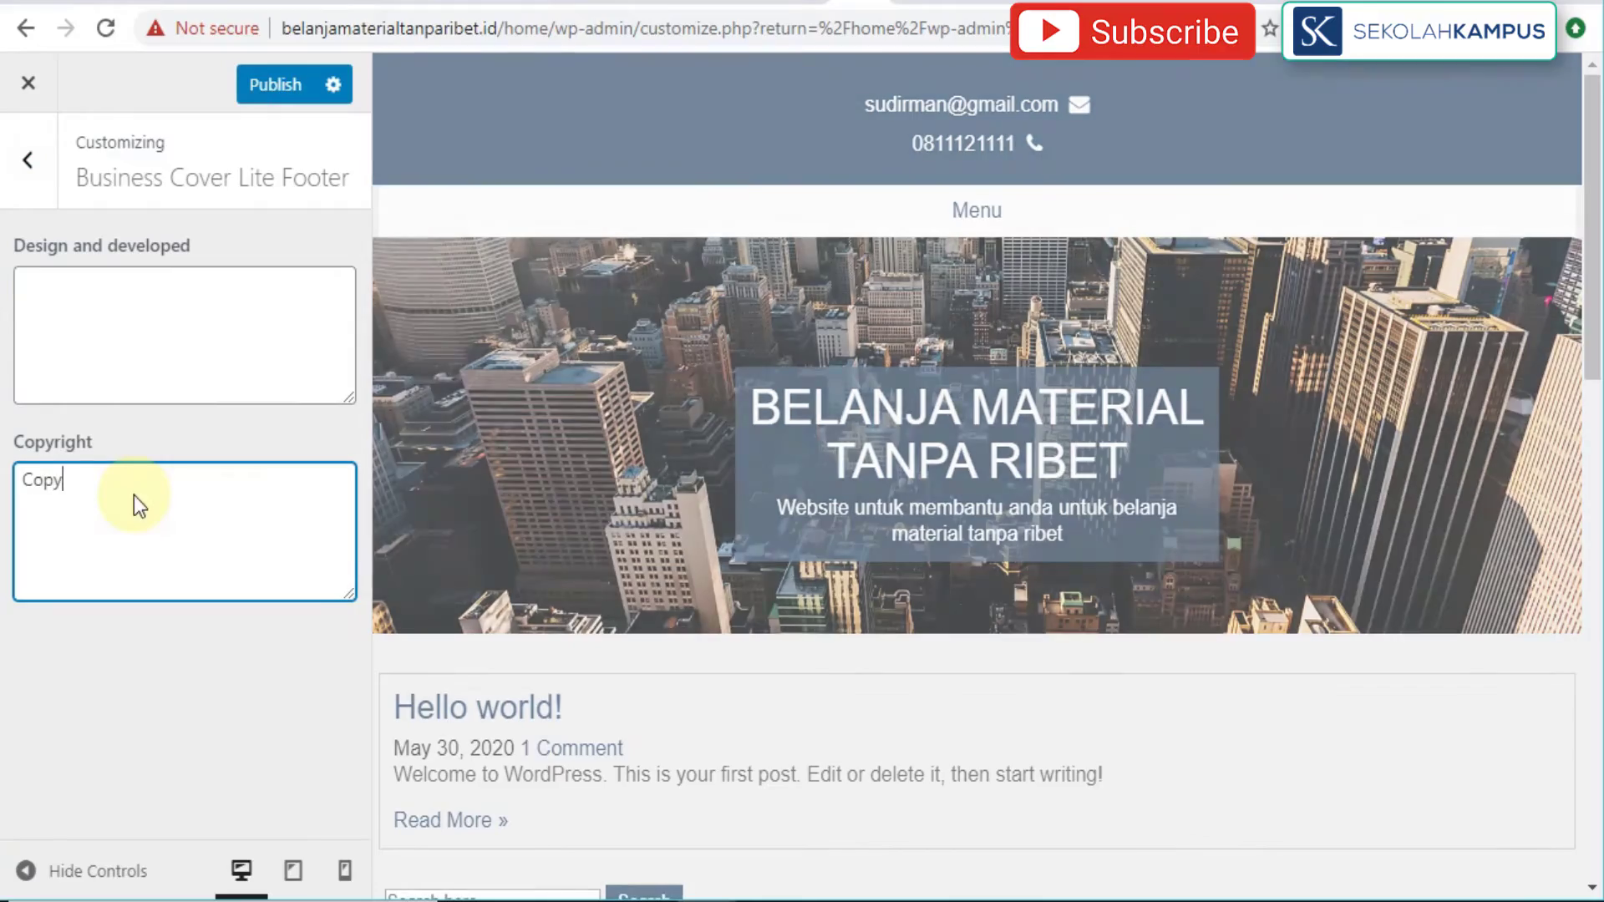
{"action": "type", "text": "right "}
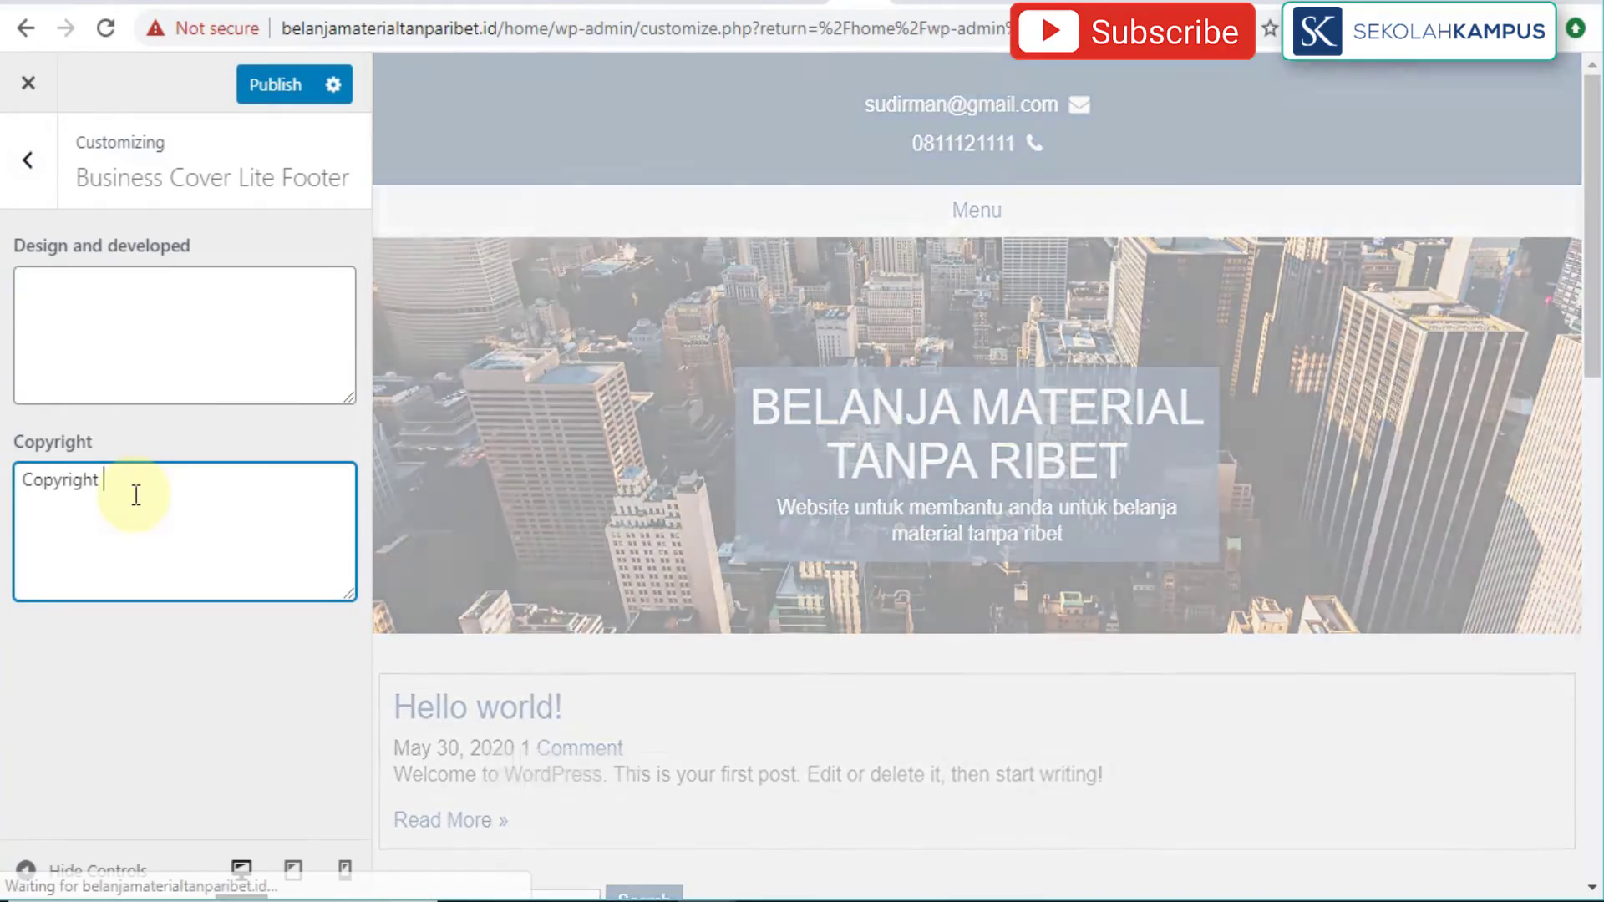
{"action": "type", "text": "2020 - Bangu"}
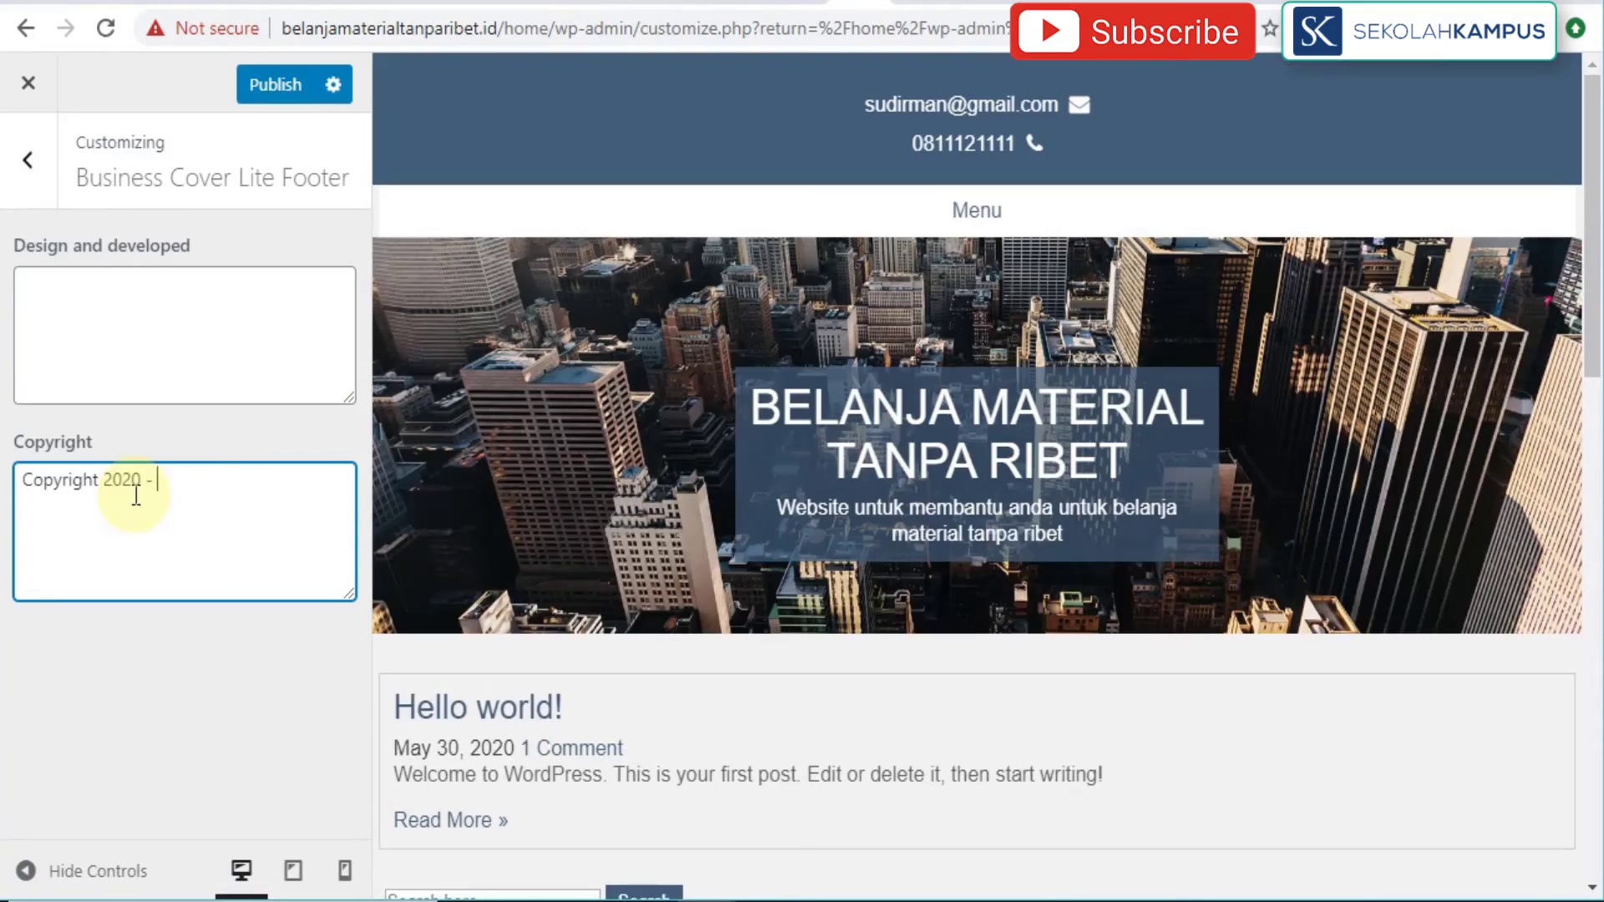
{"action": "key", "text": "BackSpace"}
{"action": "key", "text": "BackSpace"}
{"action": "key", "text": "BackSpace"}
{"action": "key", "text": "BackSpace"}
{"action": "type", "text": "elanja Material"}
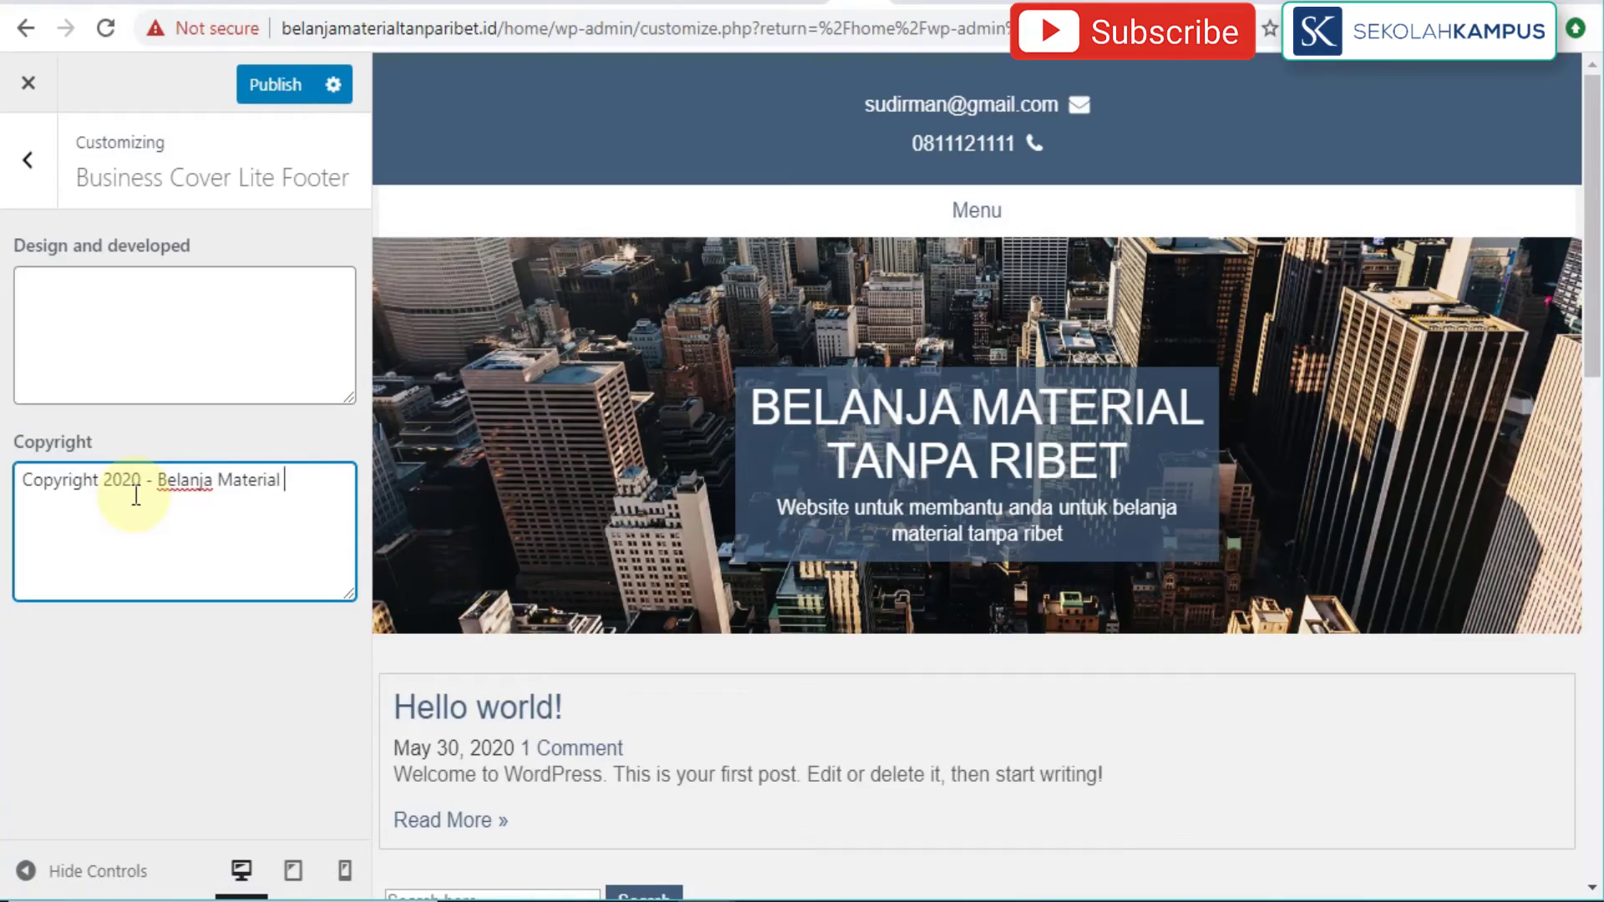
{"action": "type", "text": " Tanpa Ribet"}
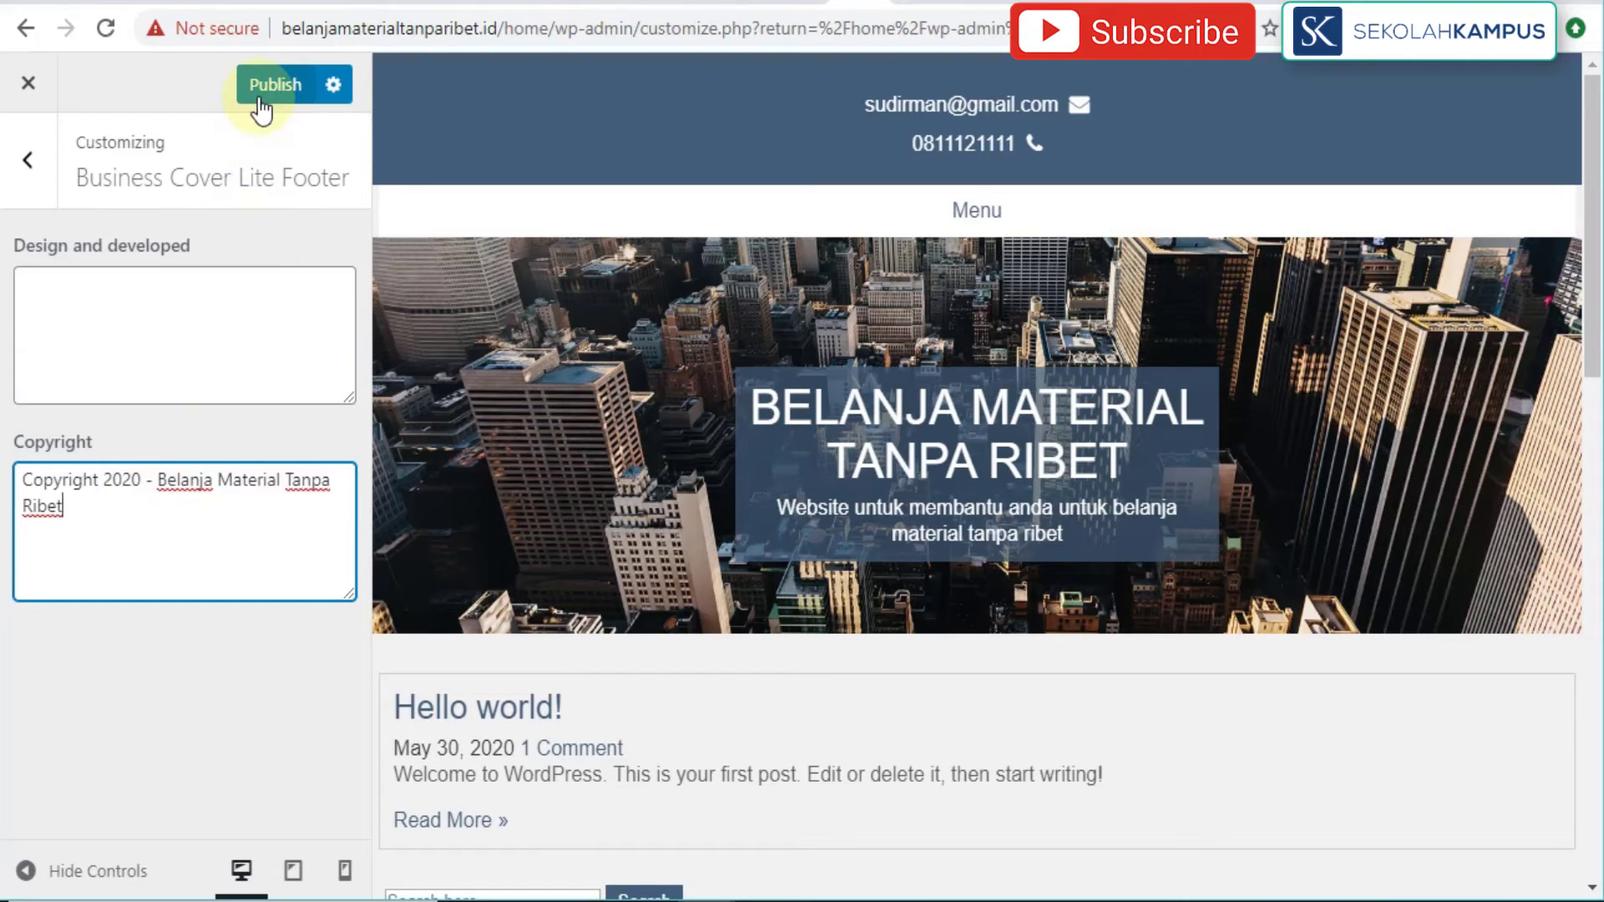
{"action": "left_click", "coordinate": [260, 99]}
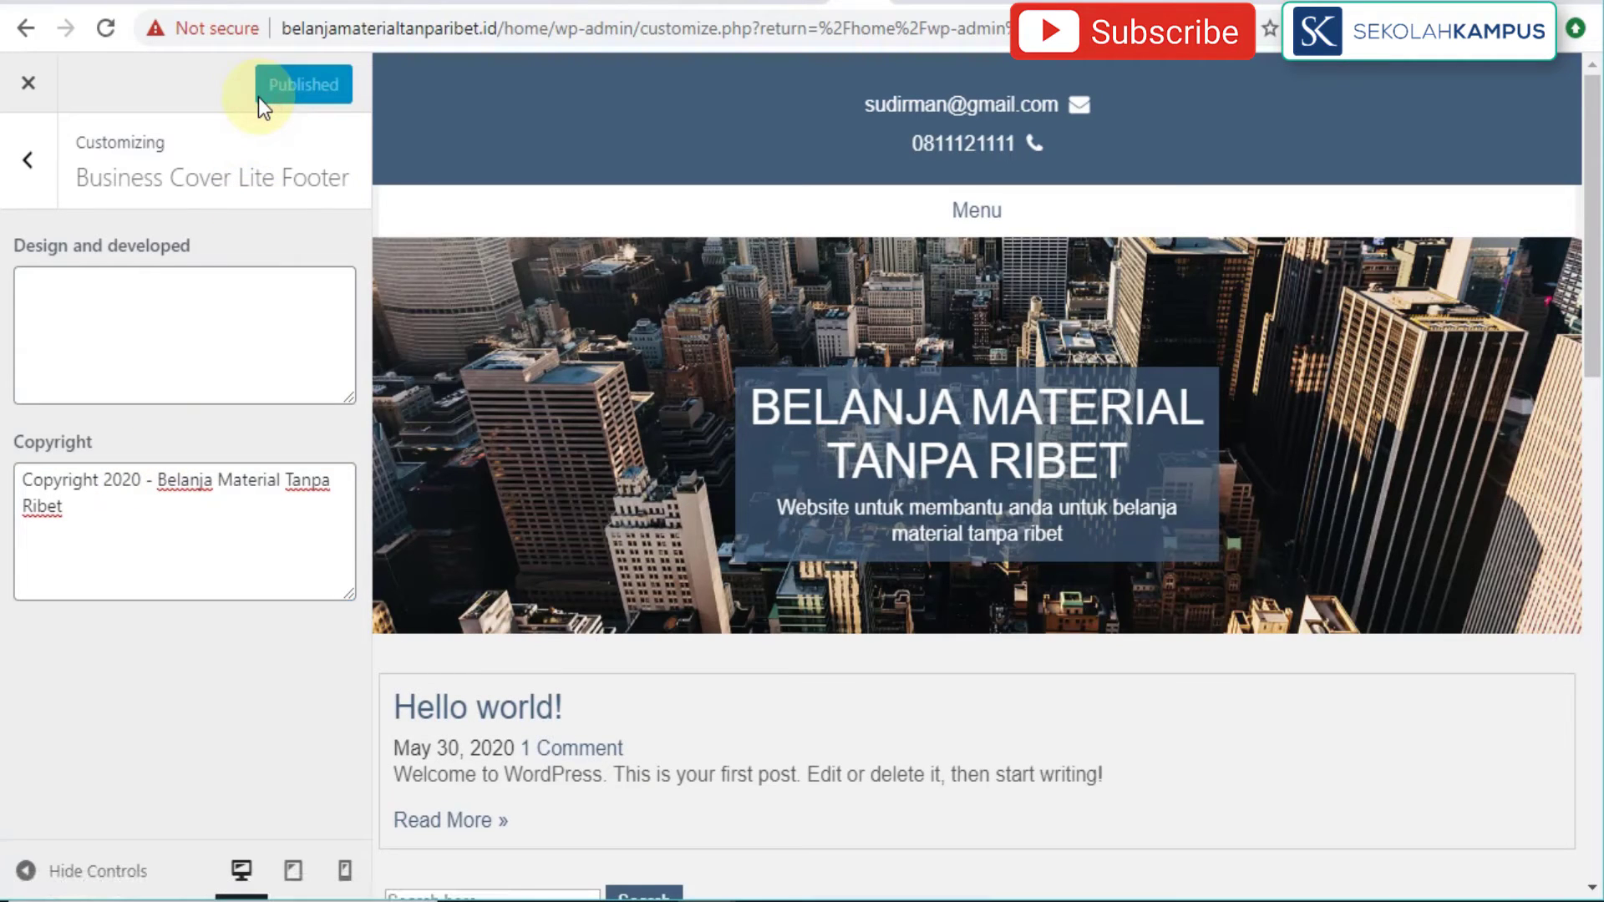
{"action": "left_click", "coordinate": [915, 4]}
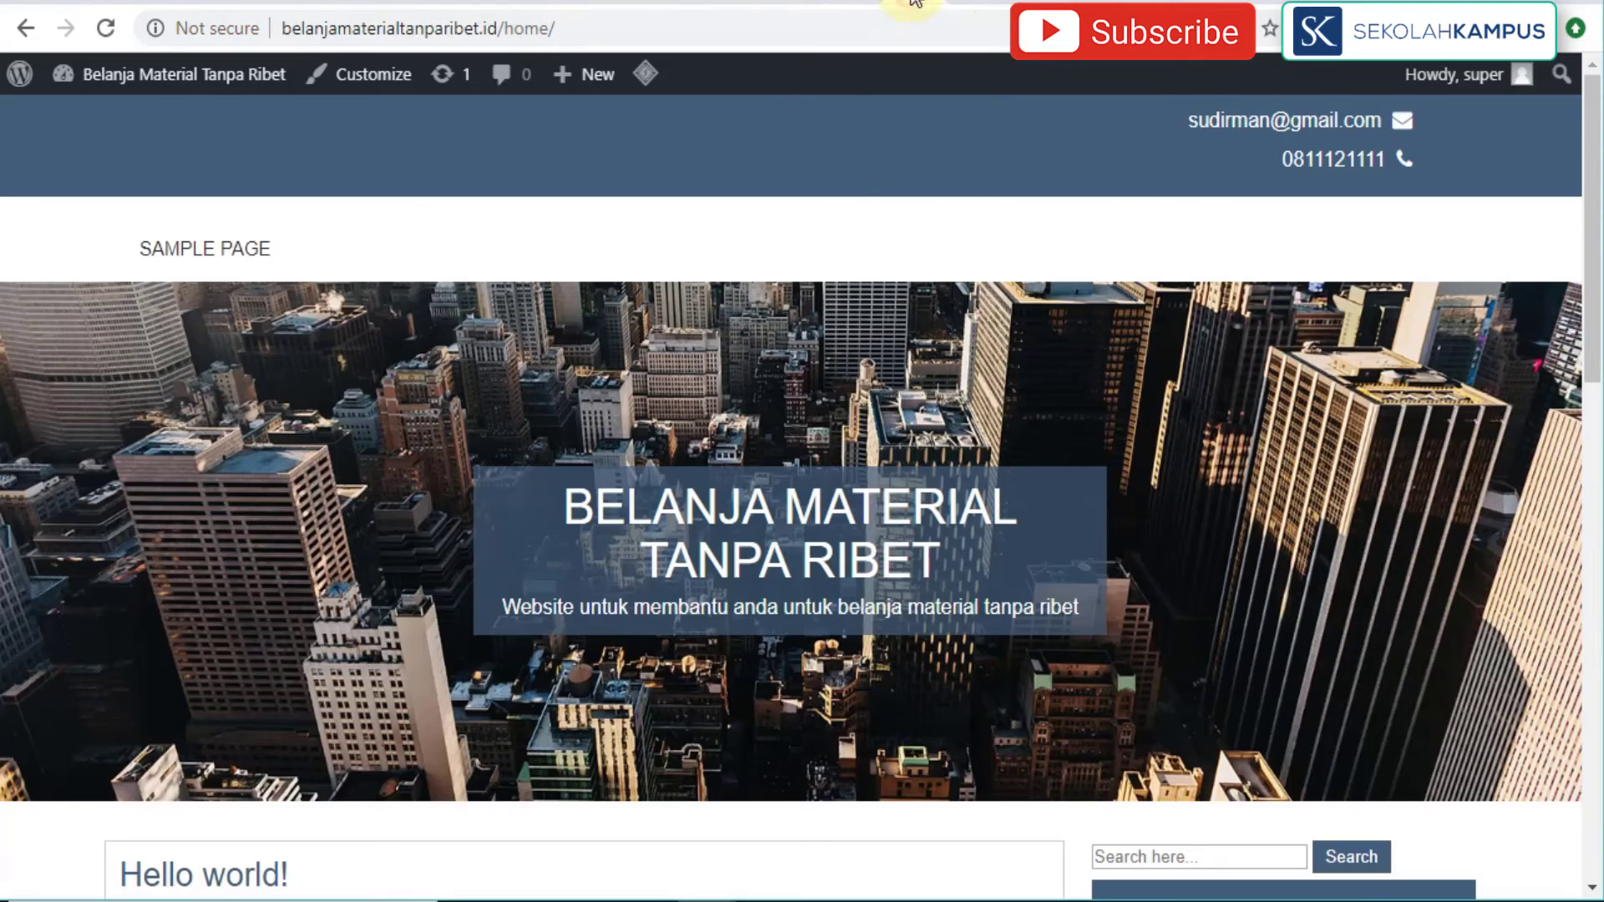
{"action": "left_click", "coordinate": [110, 34]}
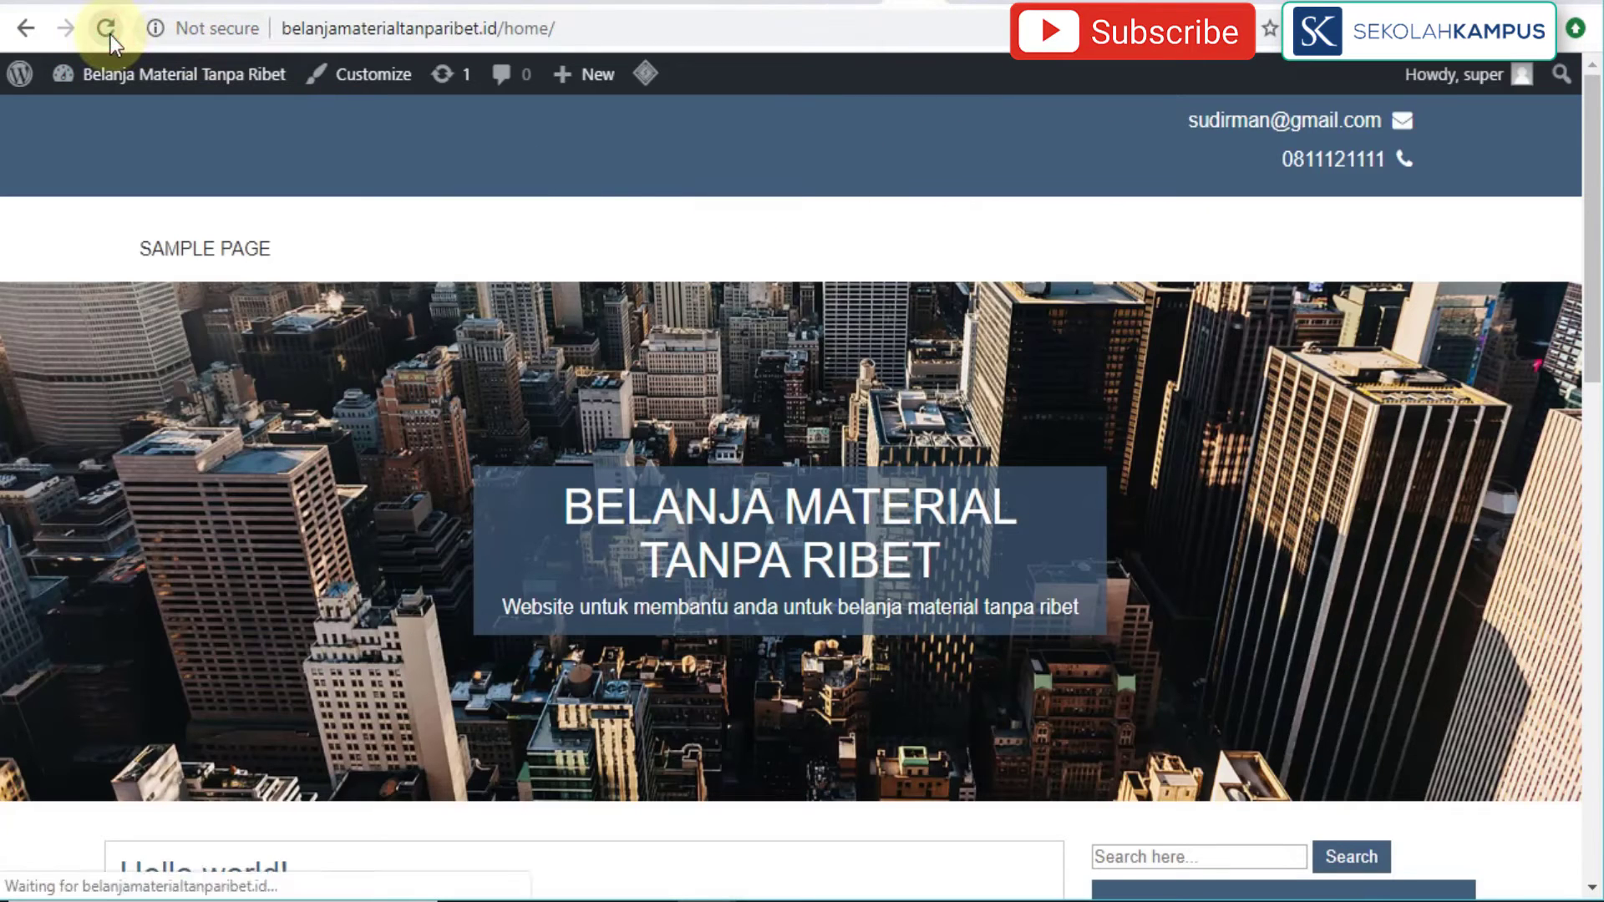
{"action": "scroll", "coordinate": [524, 497], "scroll_direction": "down", "scroll_amount": 15}
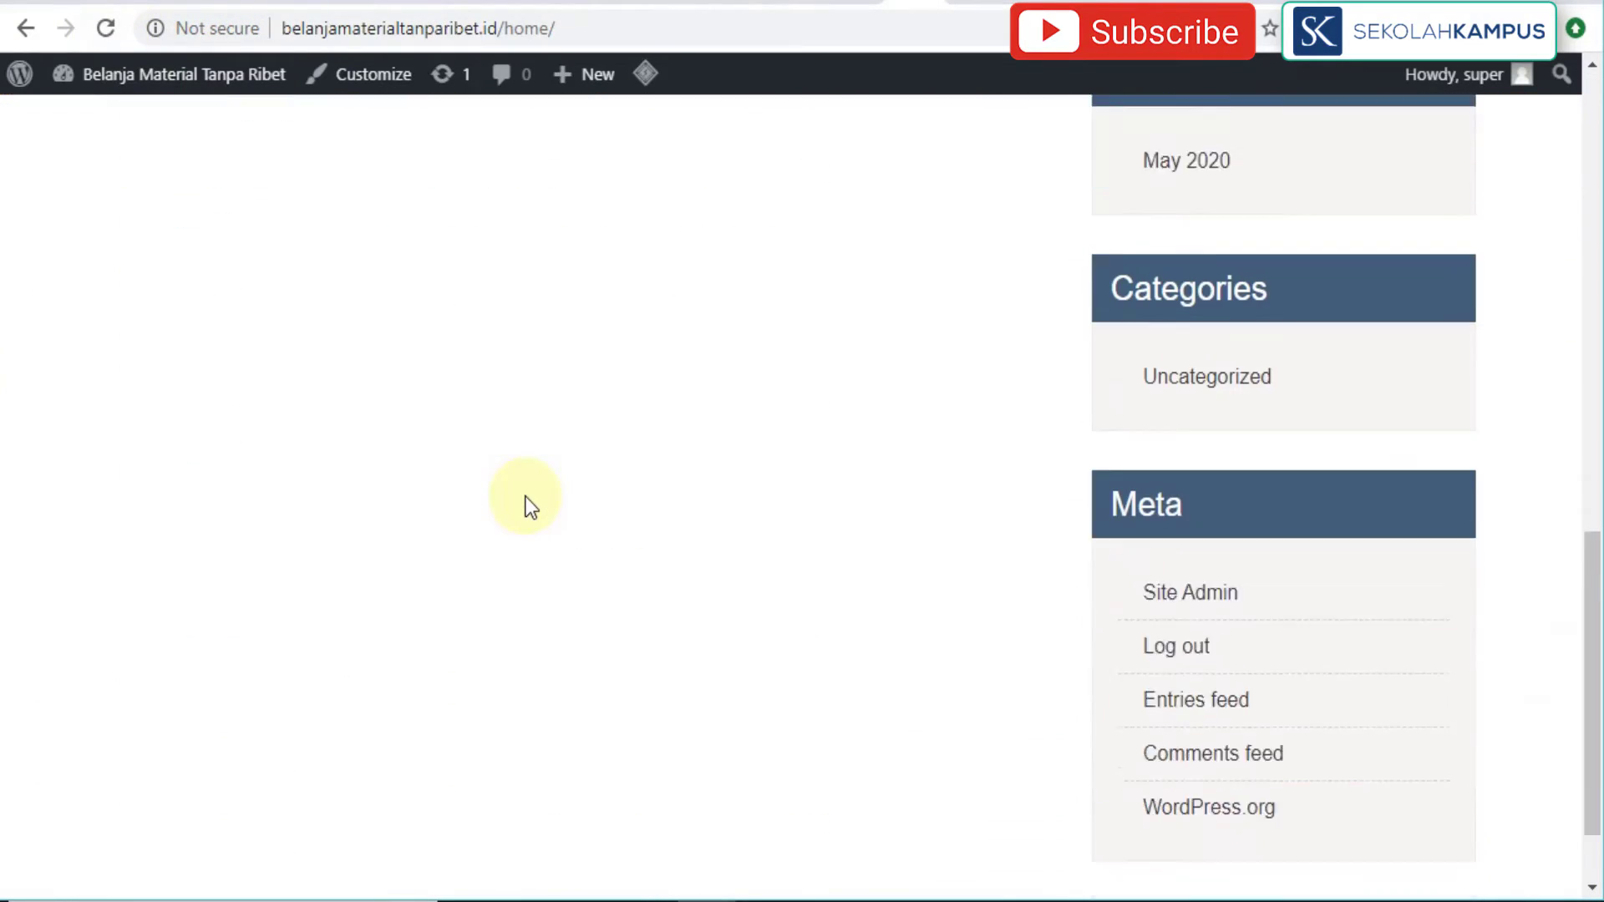
{"action": "scroll", "coordinate": [525, 497], "scroll_direction": "down", "scroll_amount": 2}
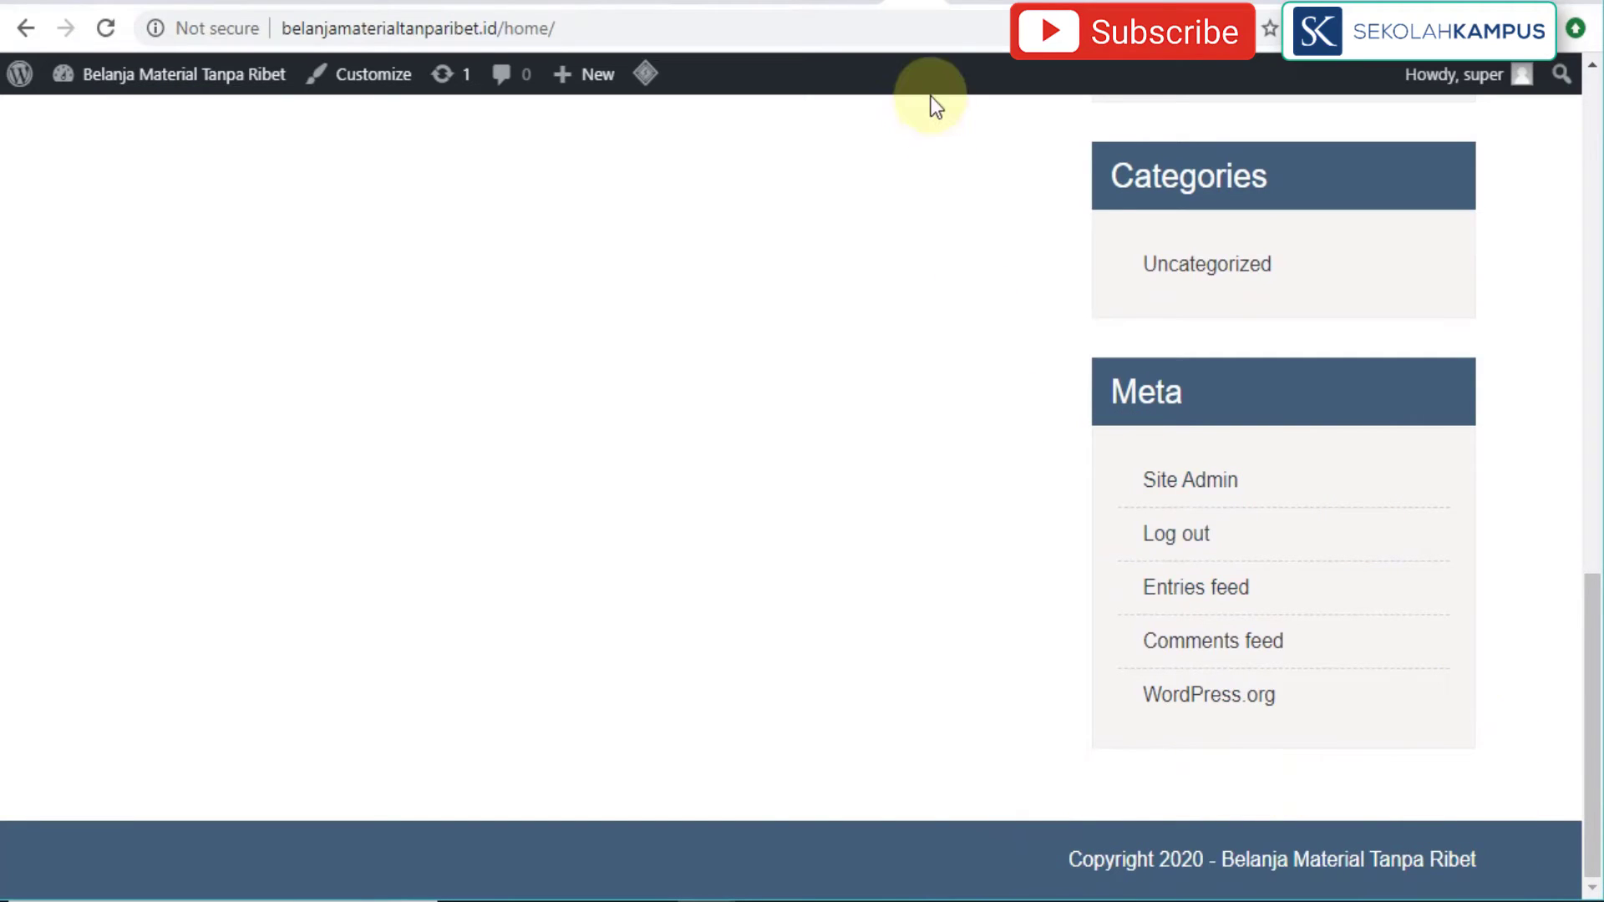
{"action": "left_click", "coordinate": [848, 8]}
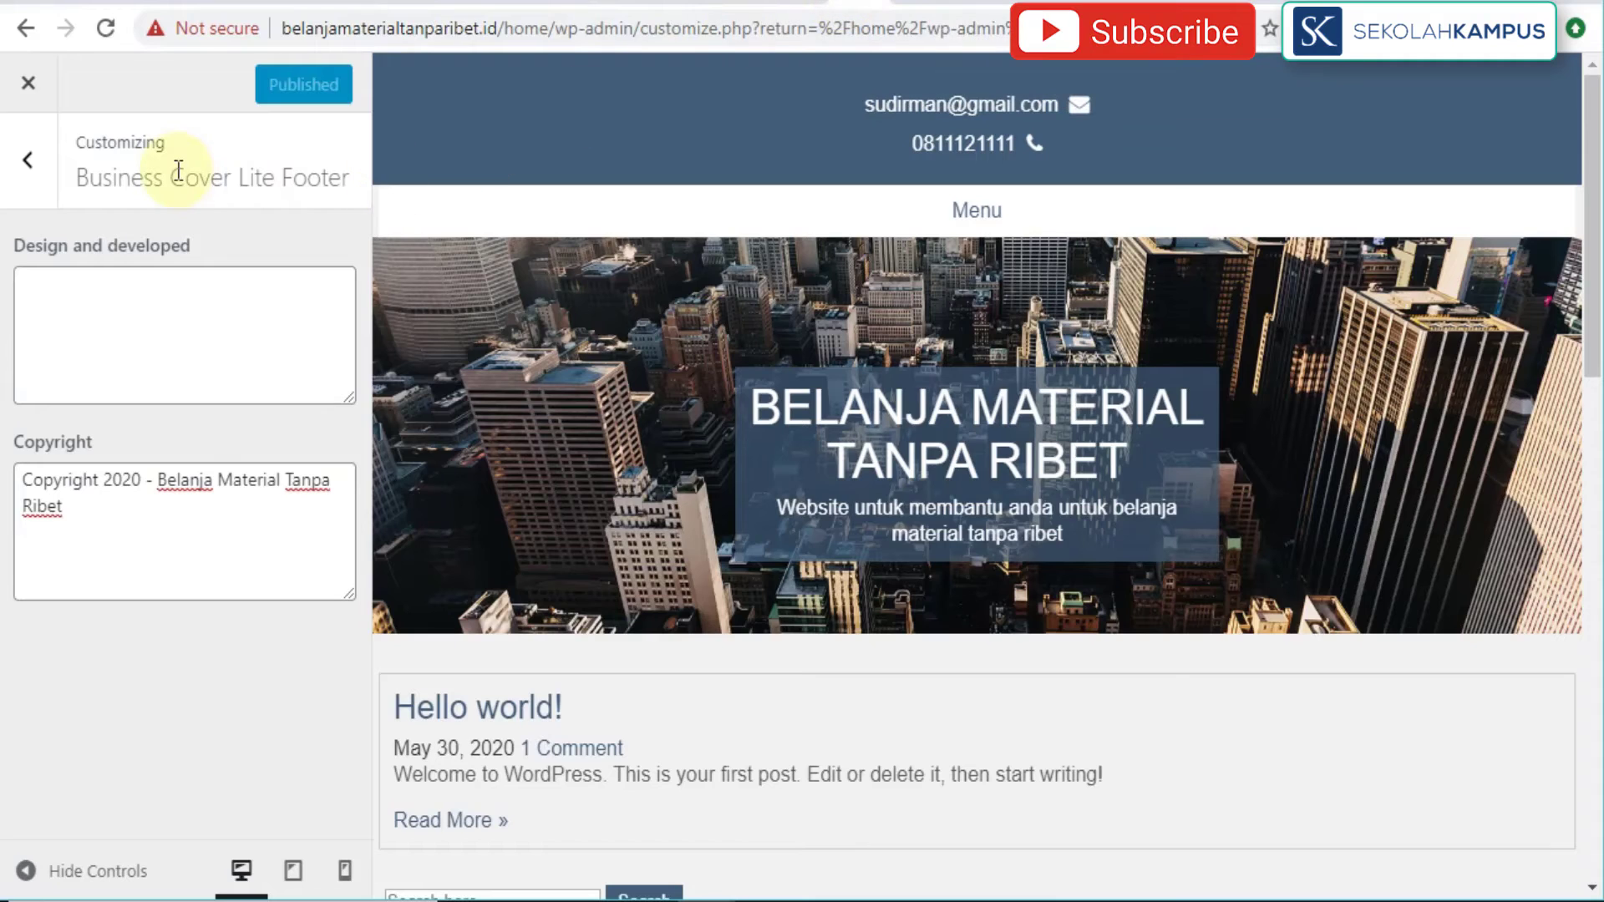
Step: Open Colors, view the Header Text Color picker without changing it, then return
{"action": "left_click", "coordinate": [29, 163]}
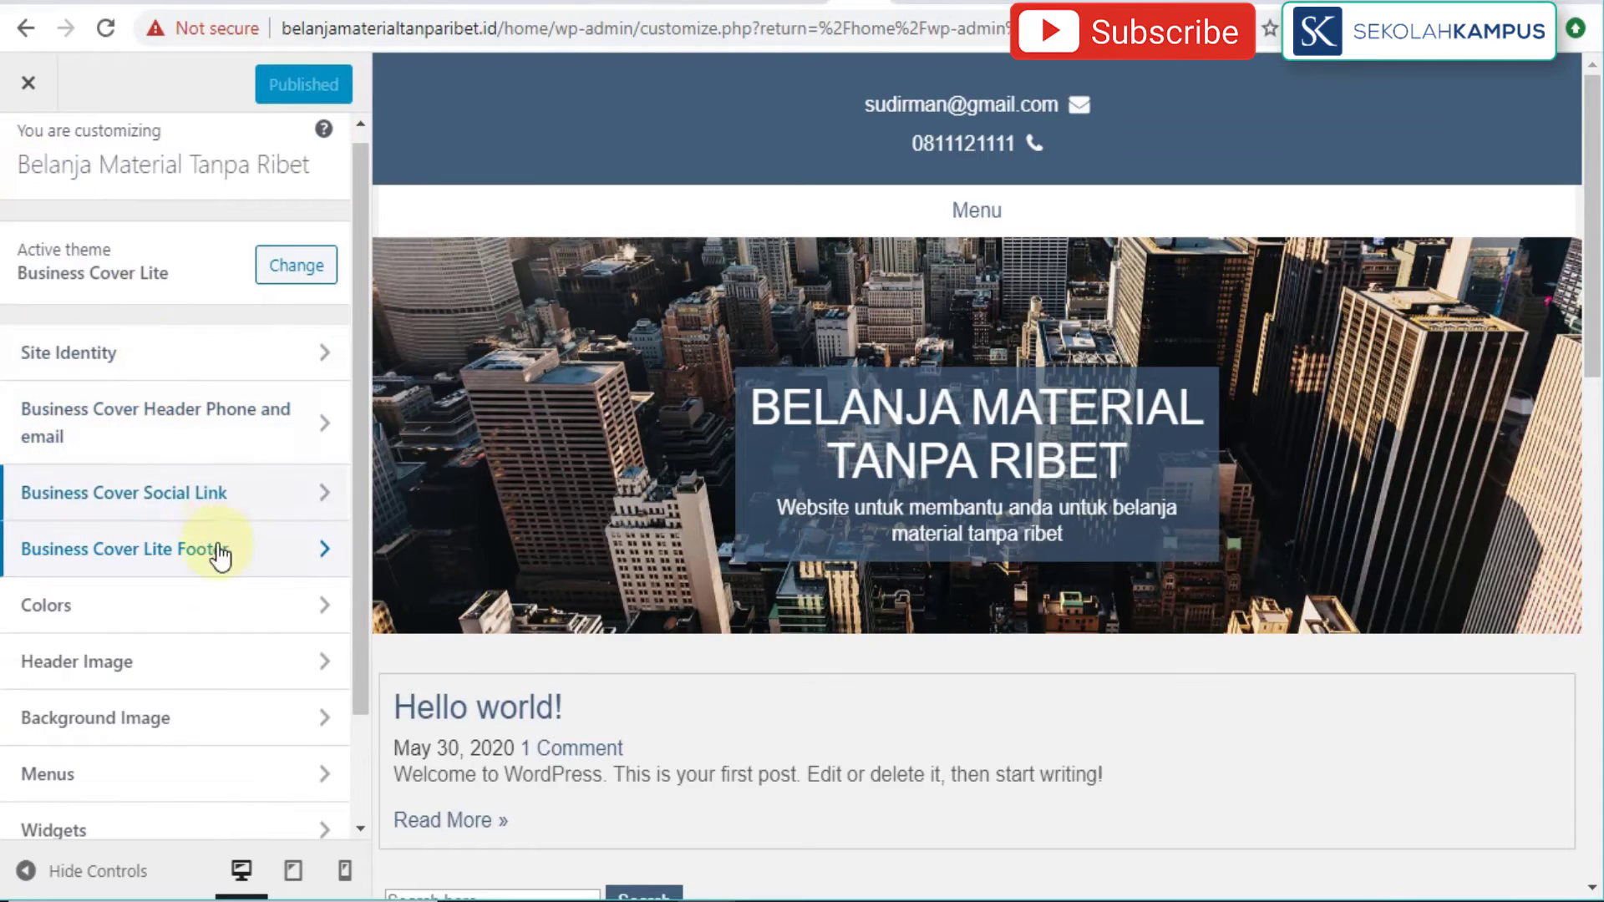
{"action": "left_click", "coordinate": [328, 616]}
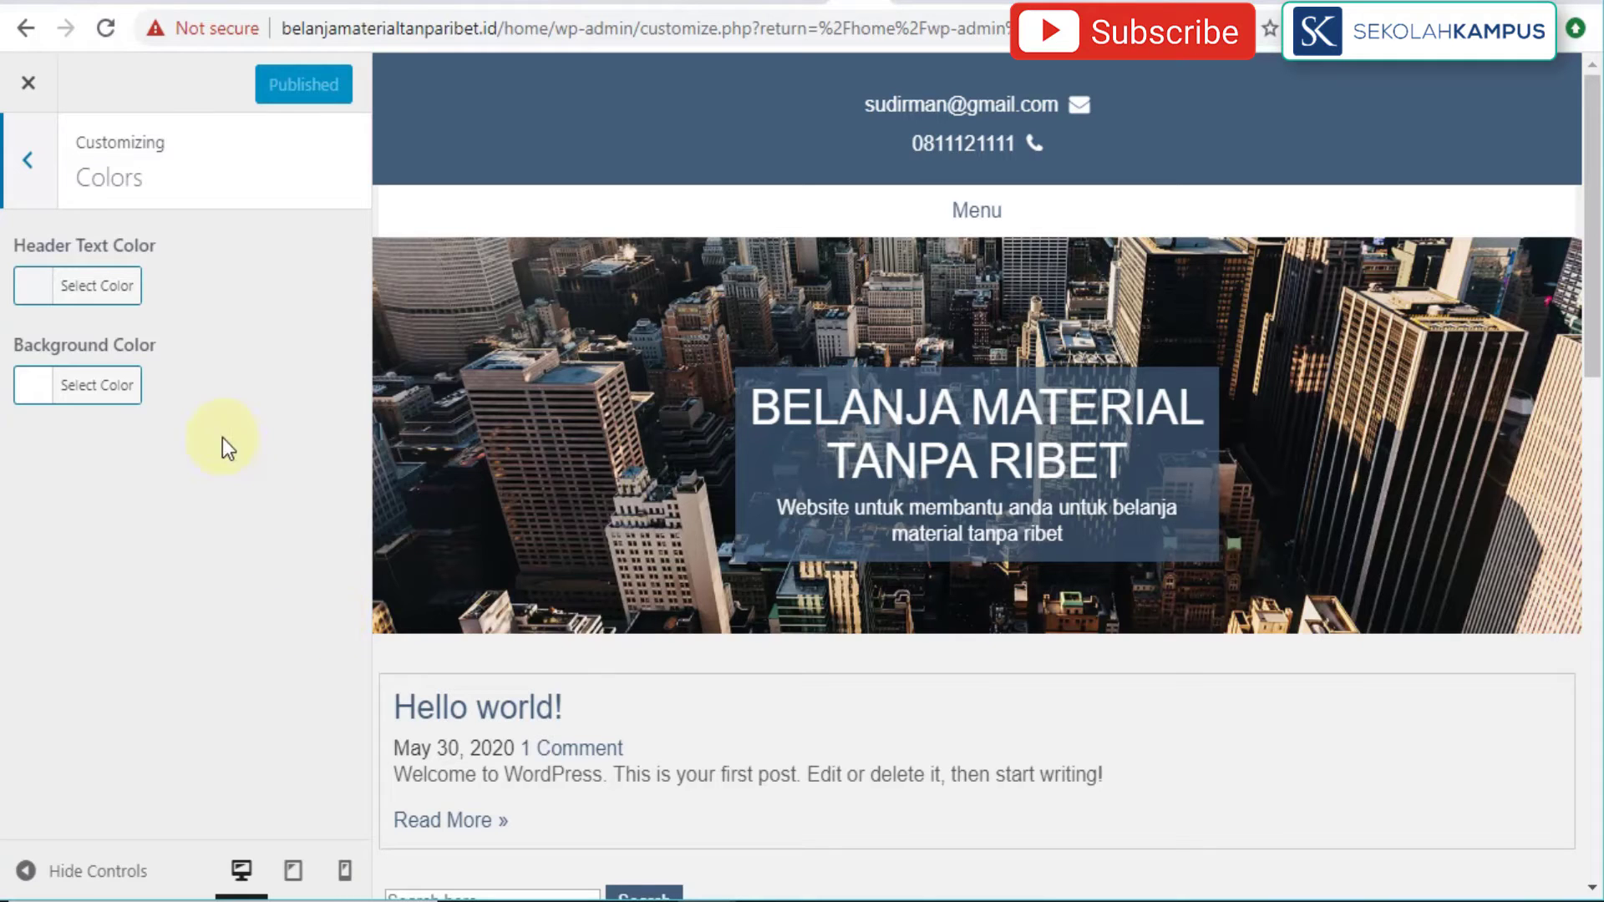
{"action": "left_click", "coordinate": [59, 288]}
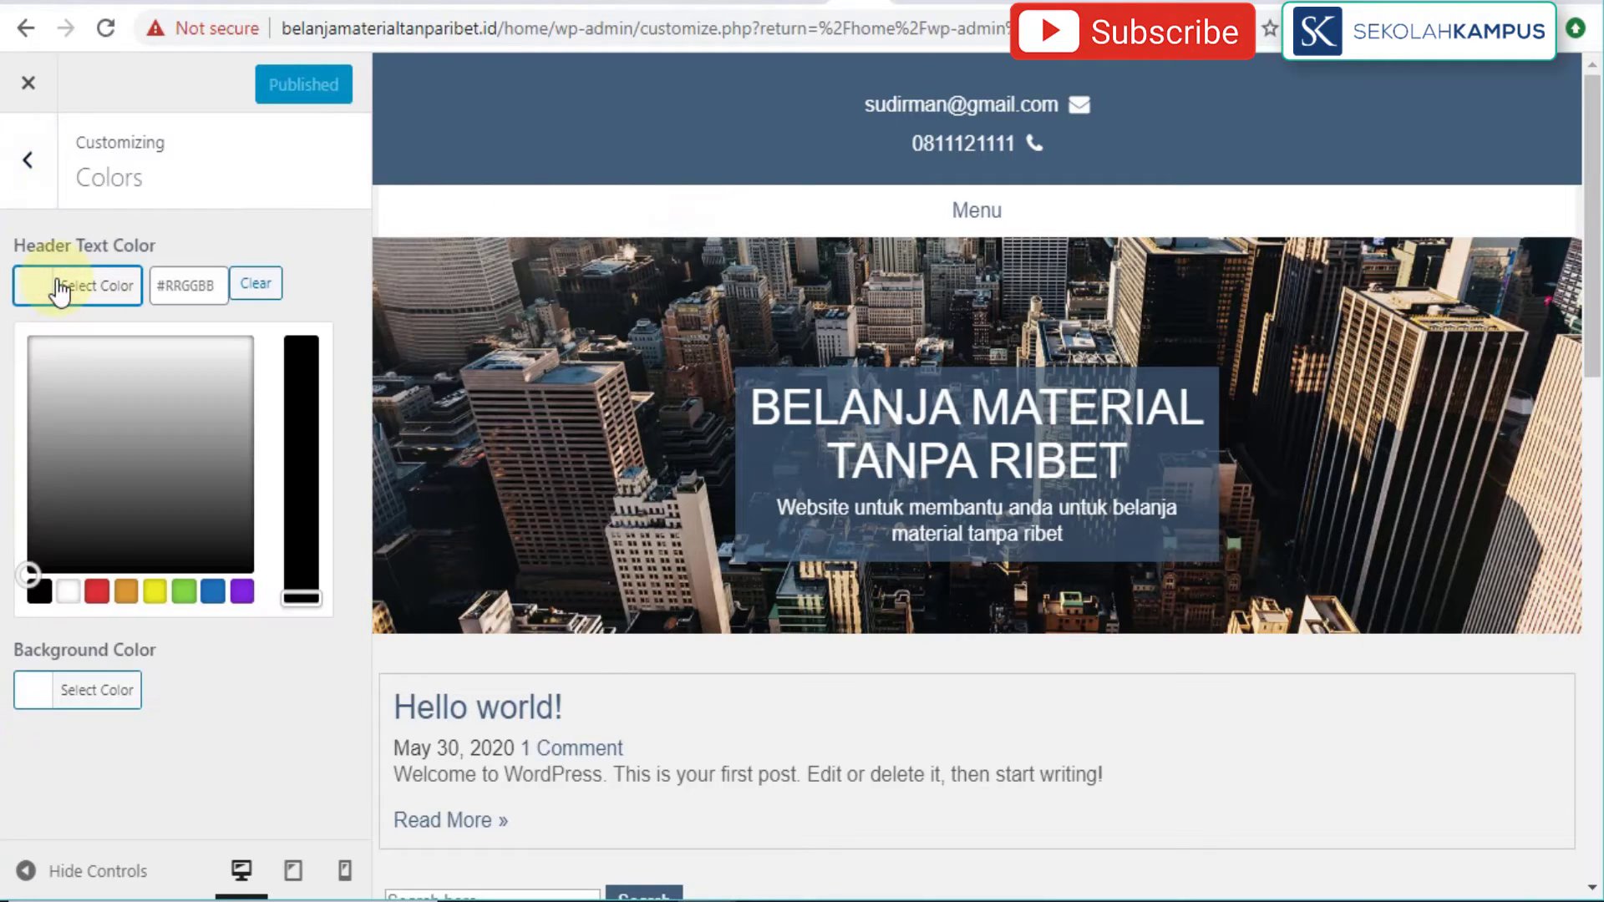
{"action": "left_click", "coordinate": [208, 251]}
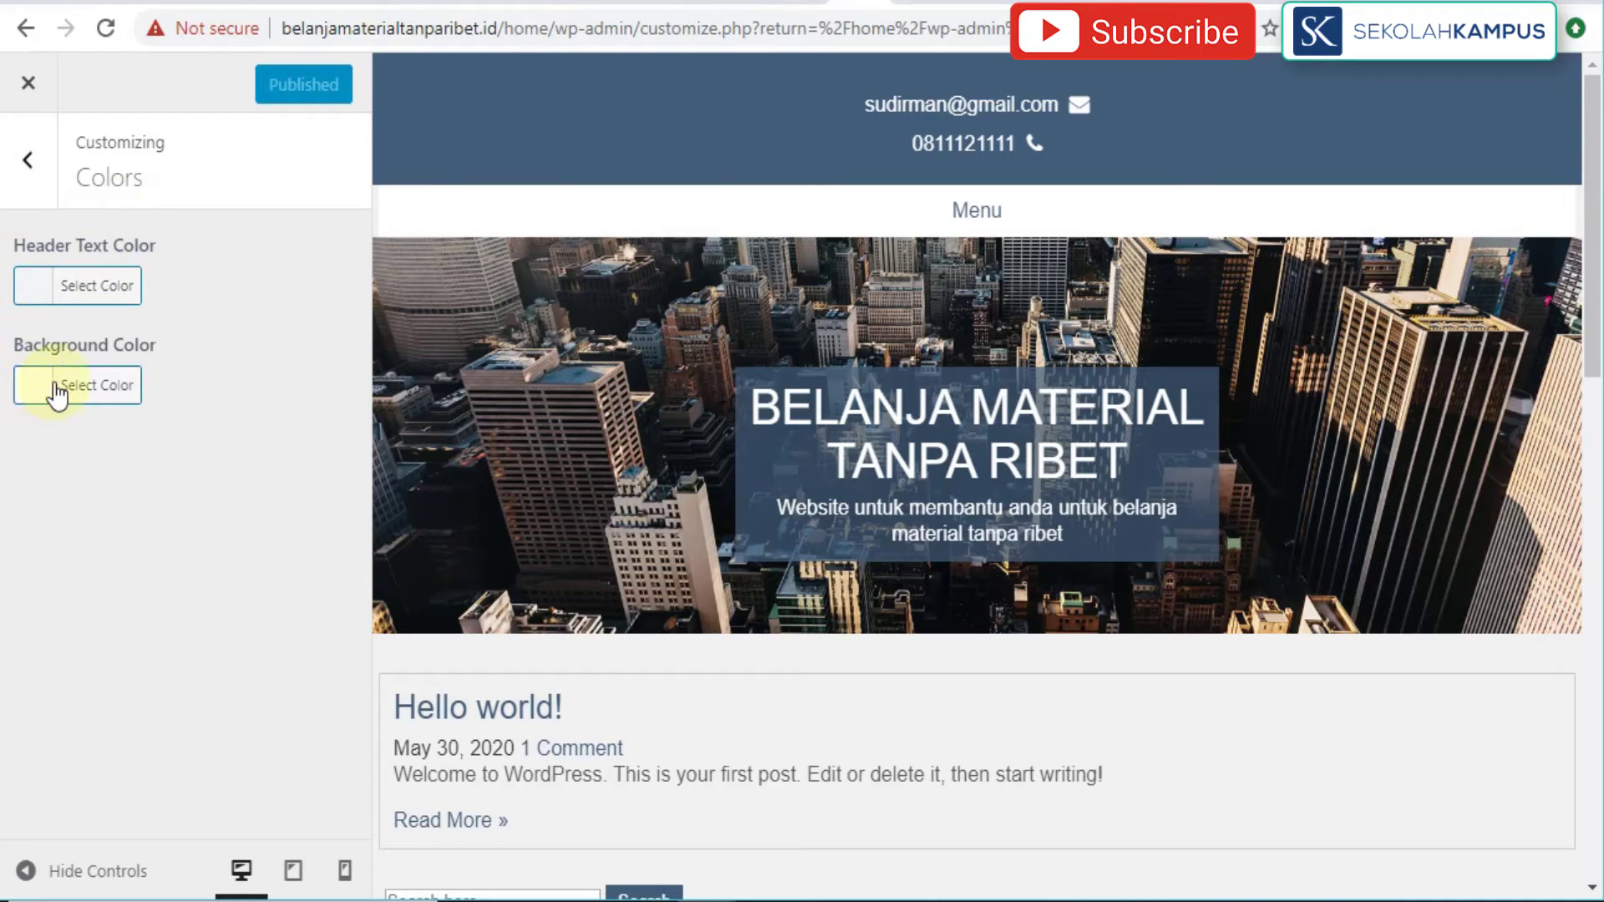
{"action": "left_click", "coordinate": [27, 160]}
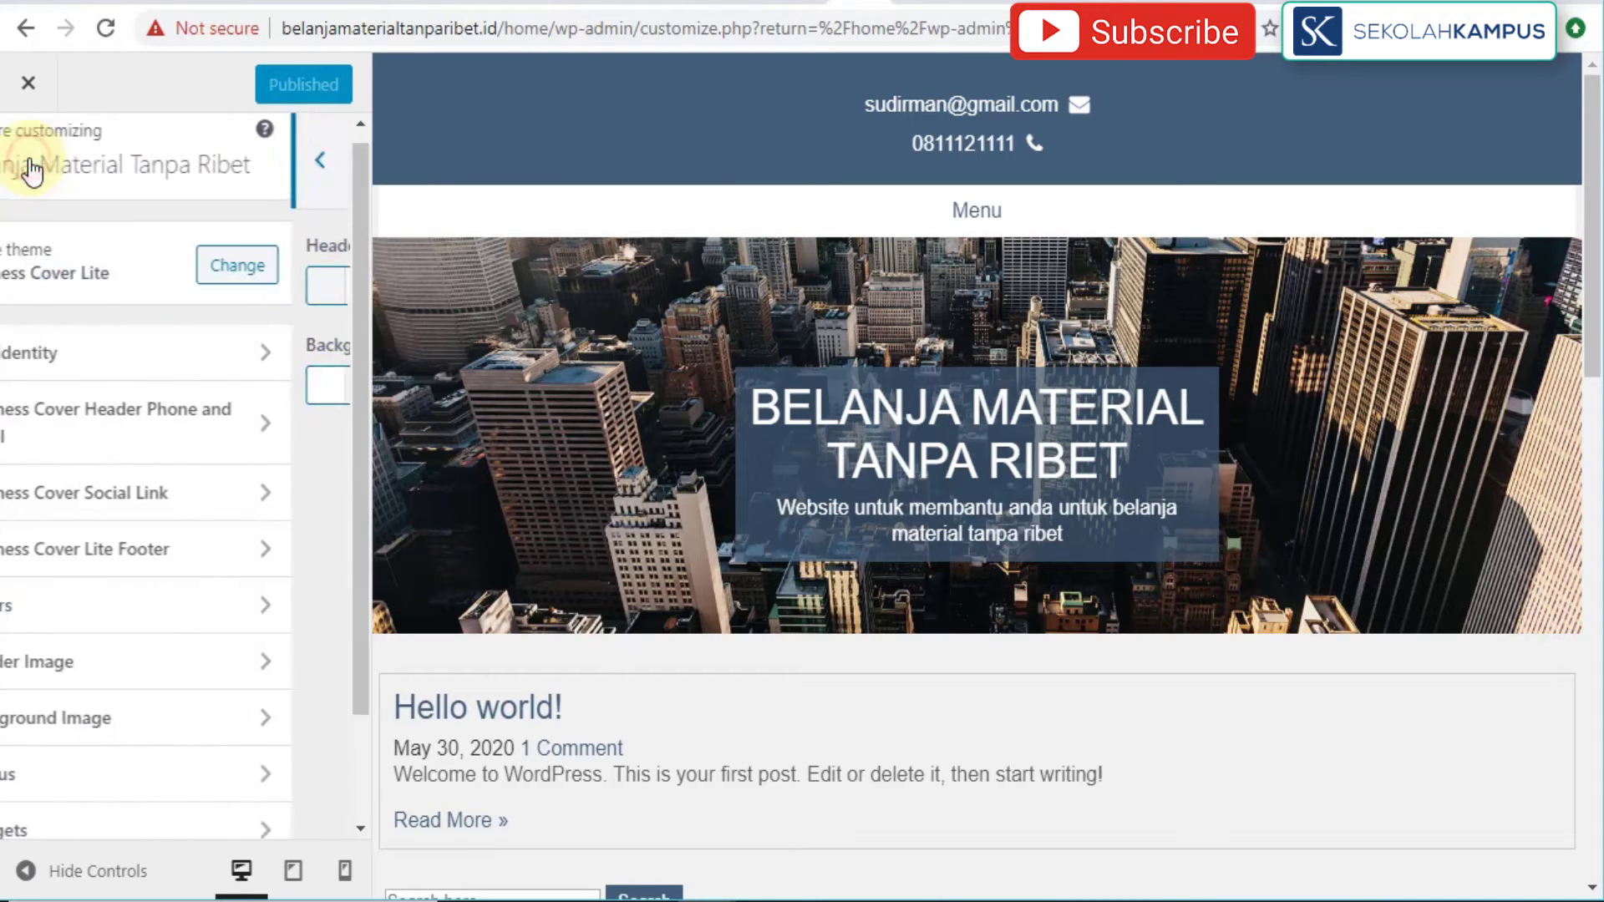
{"action": "scroll", "coordinate": [270, 595], "scroll_direction": "down", "scroll_amount": 2}
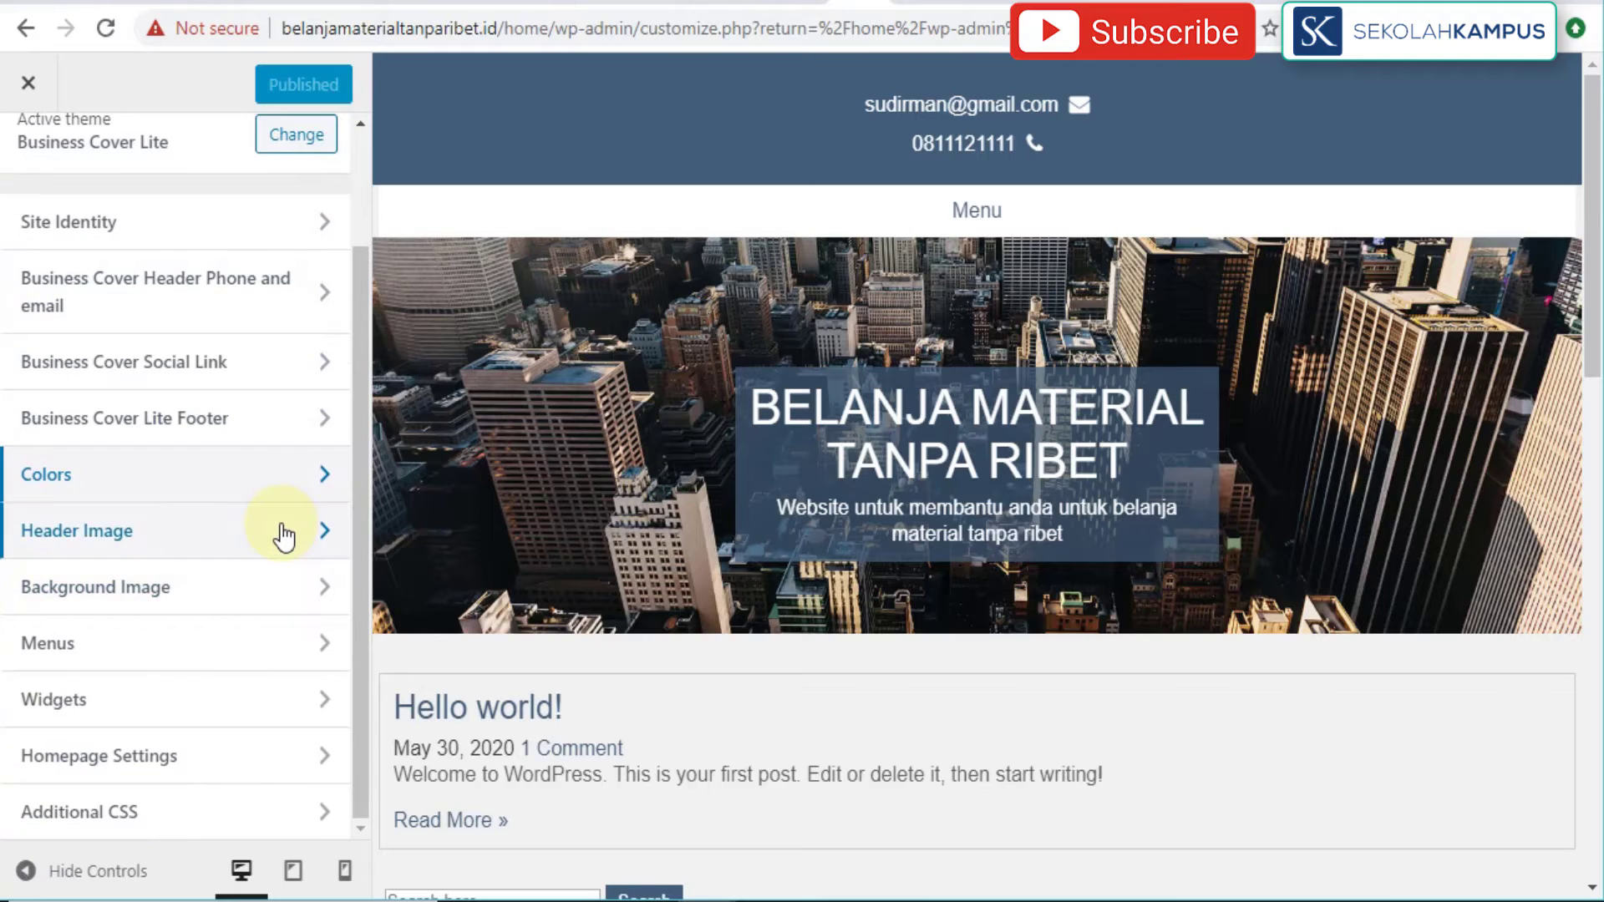
{"action": "left_click", "coordinate": [279, 534]}
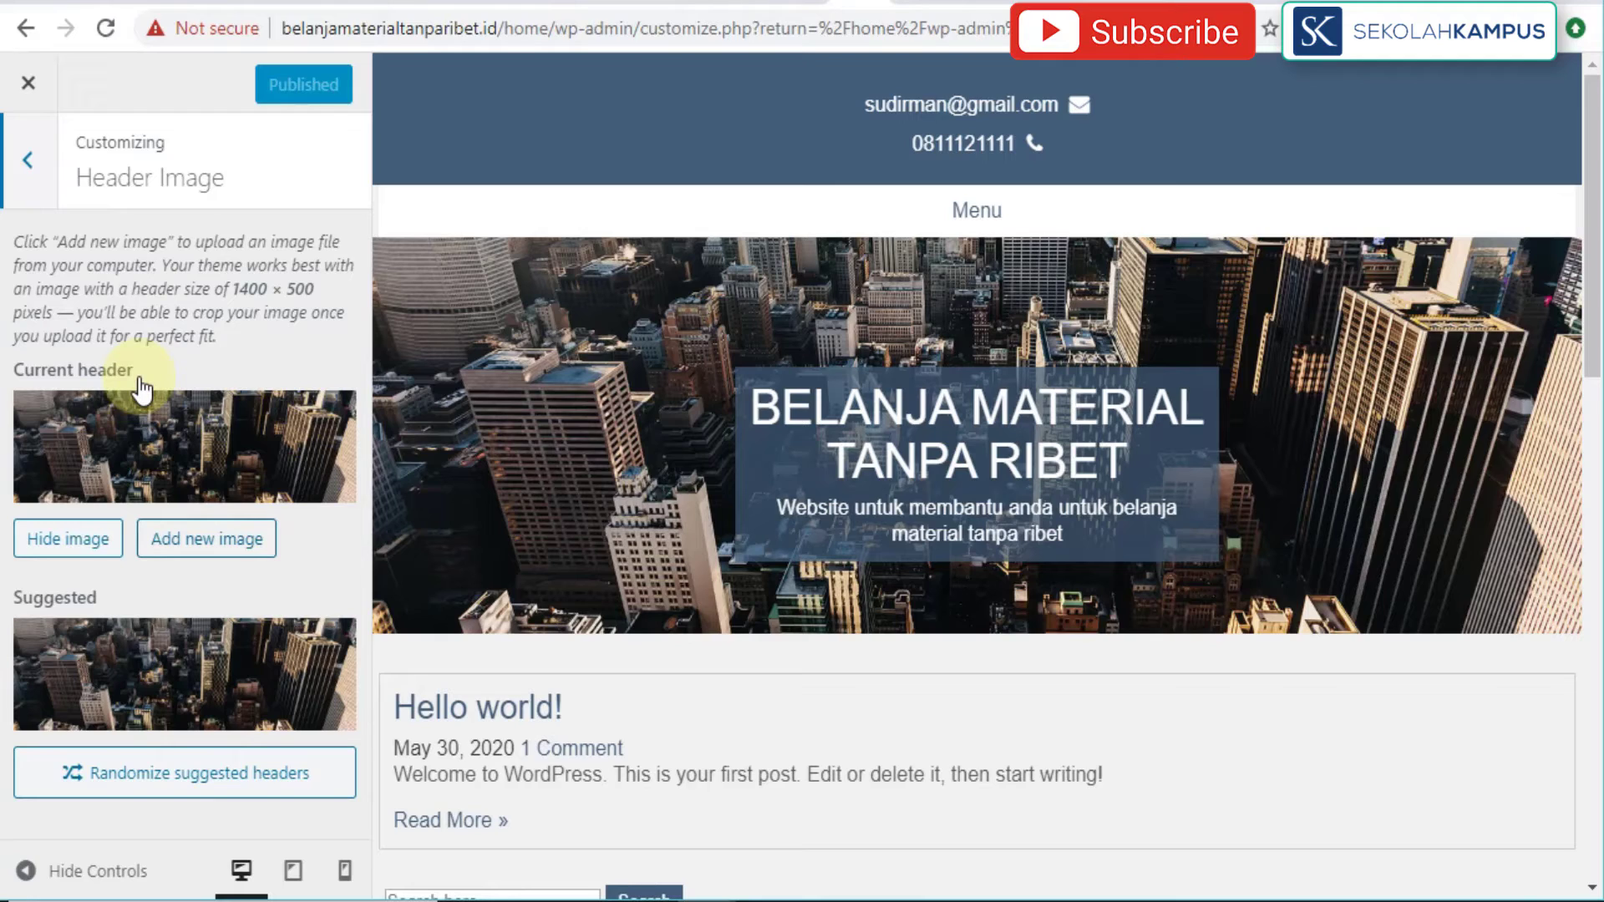
{"action": "left_click", "coordinate": [42, 167]}
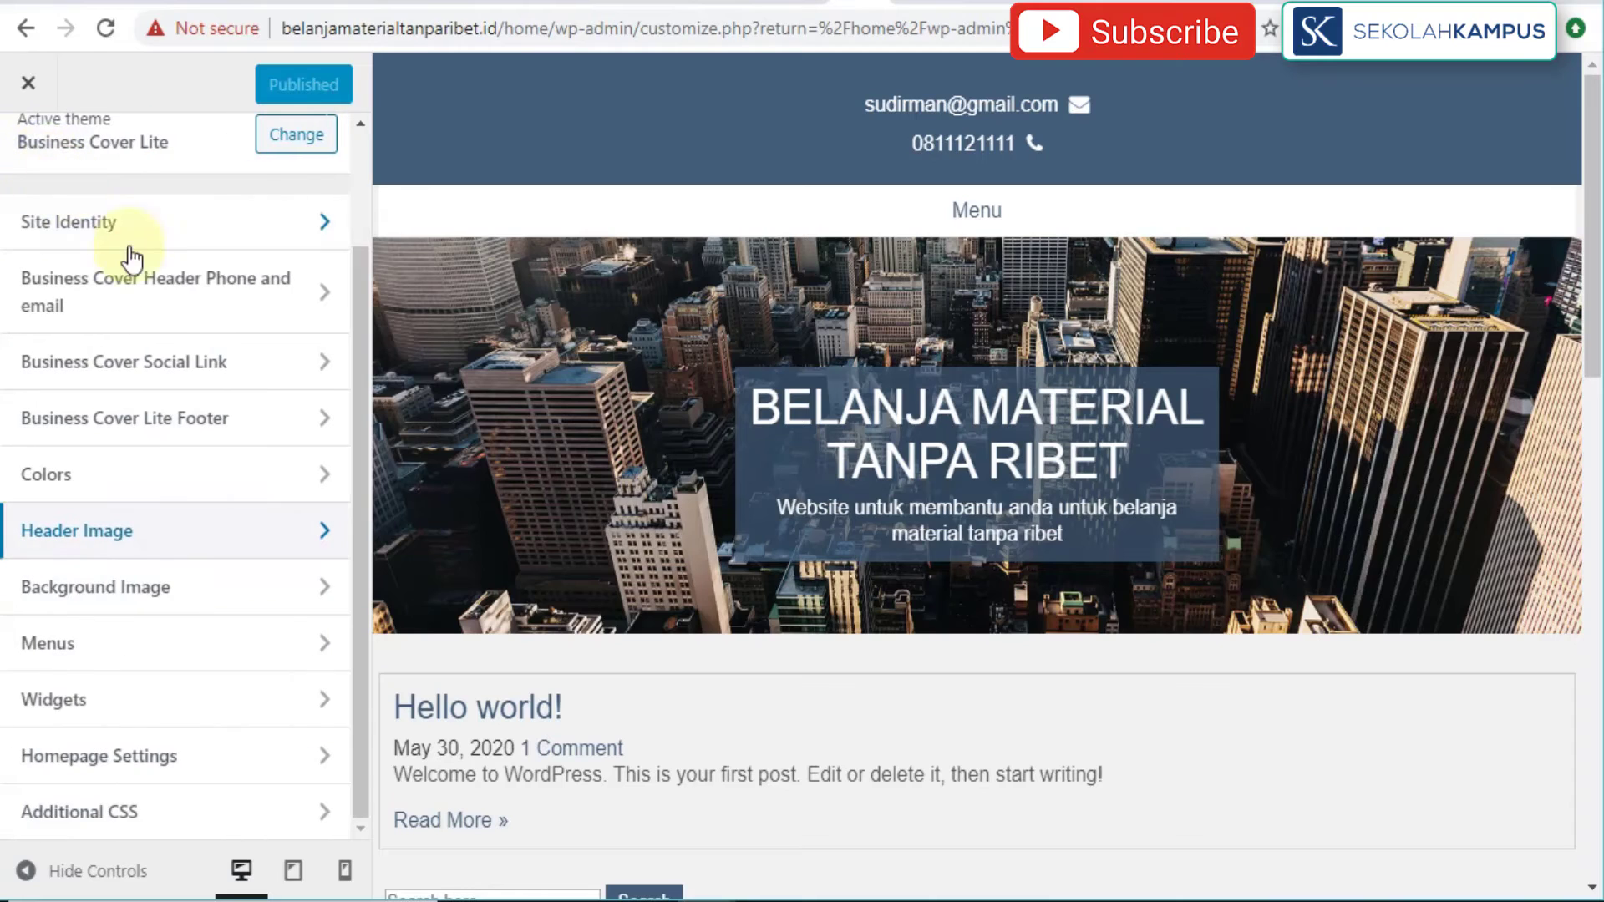
{"action": "left_click", "coordinate": [256, 598]}
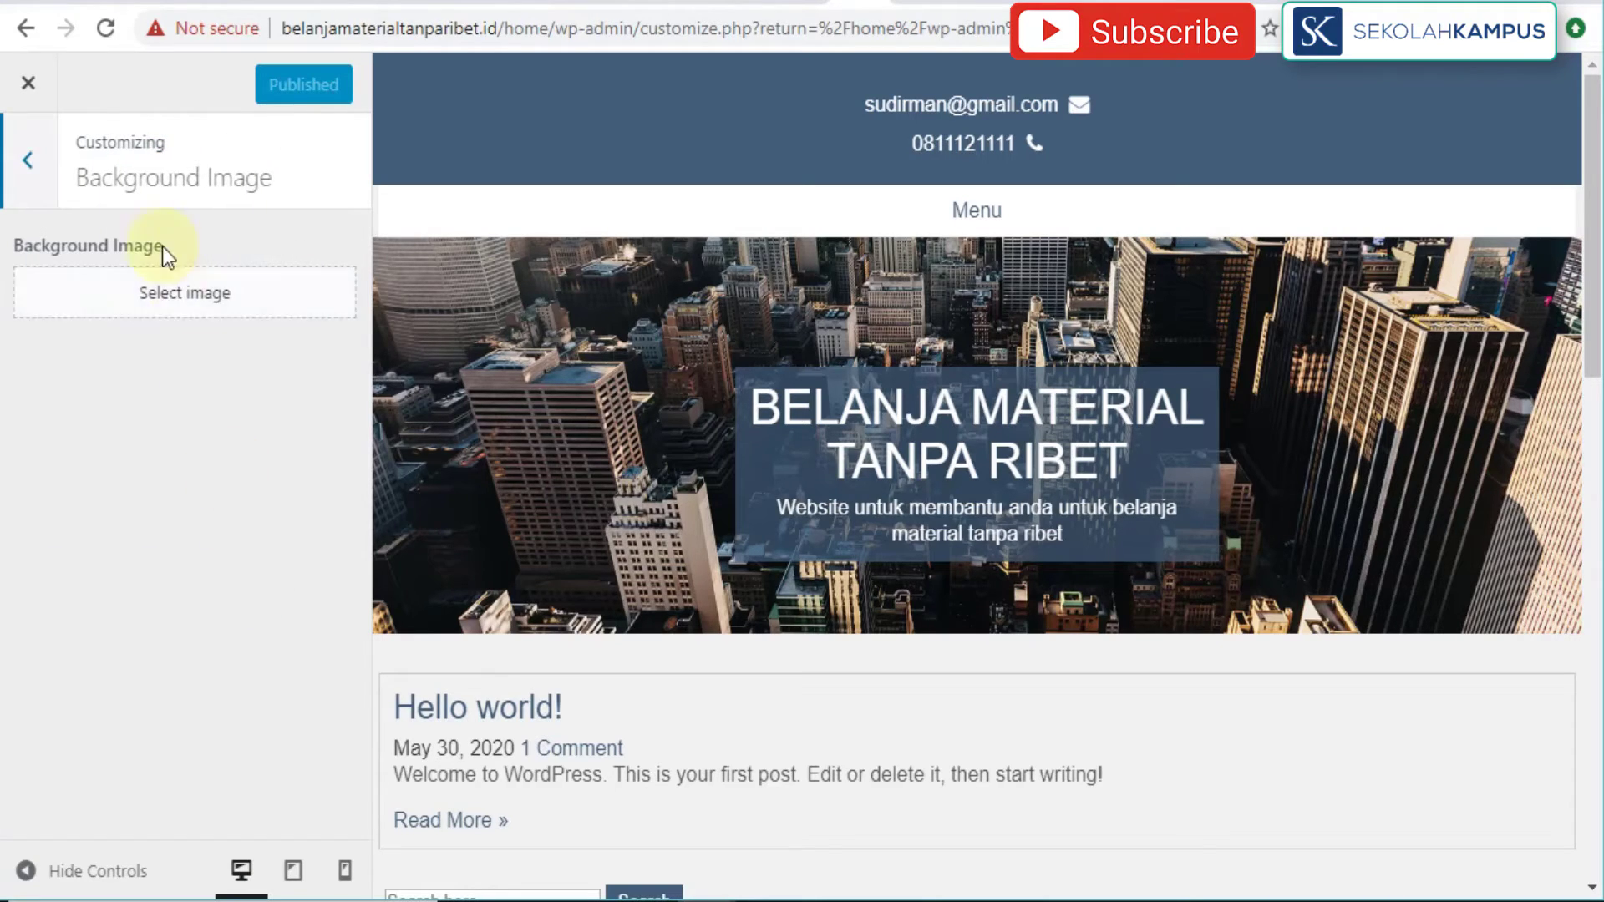
{"action": "left_click", "coordinate": [32, 179]}
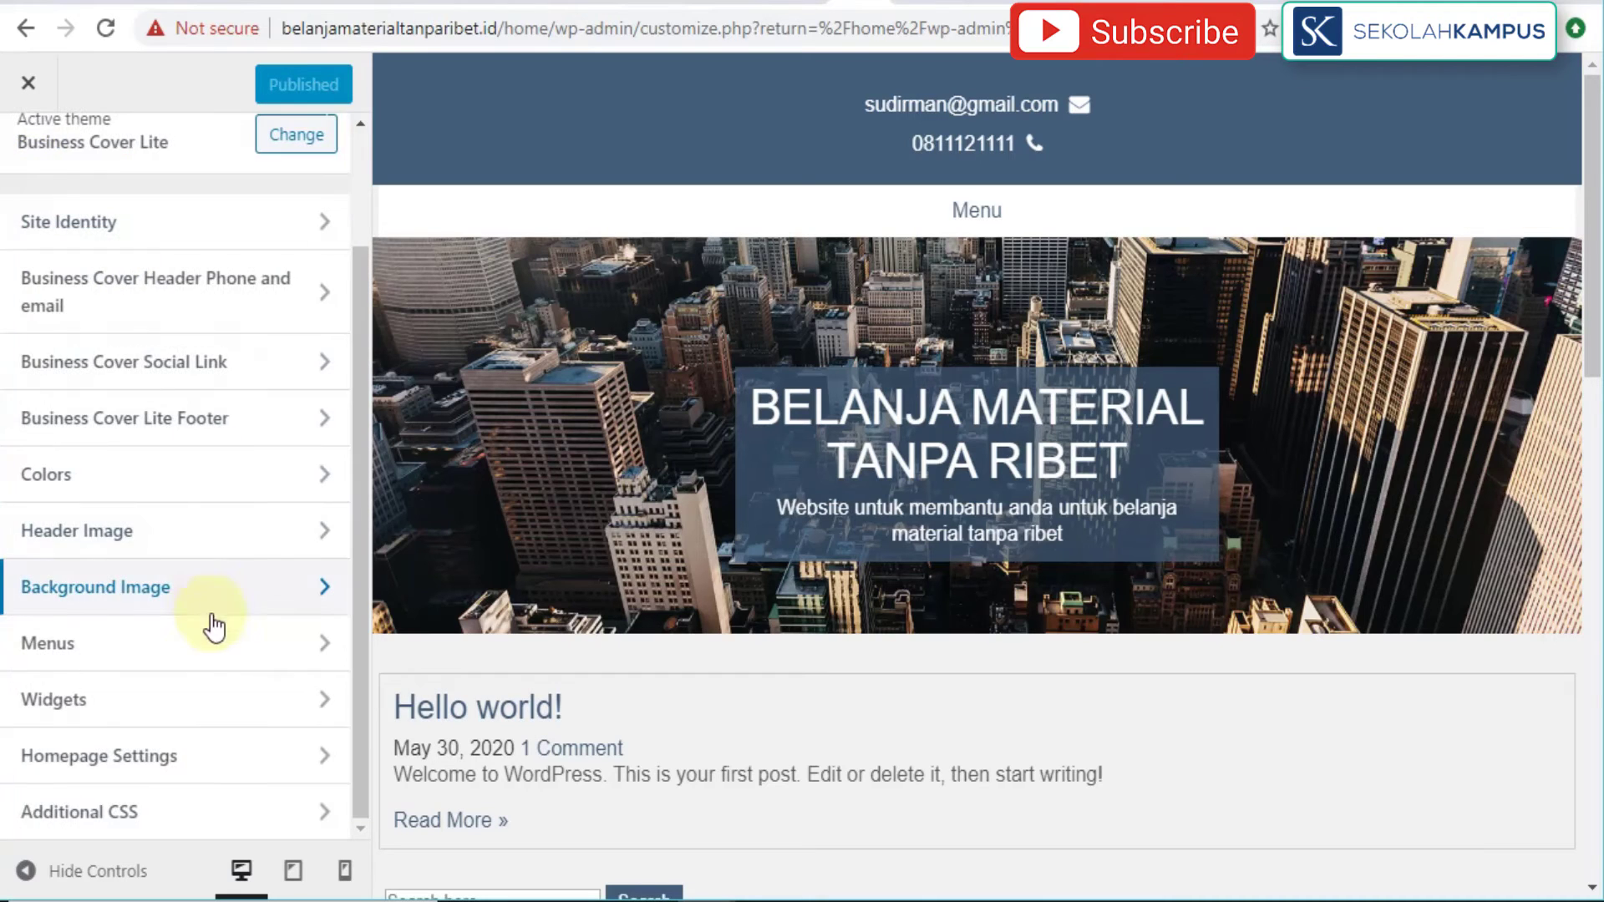
{"action": "left_click", "coordinate": [219, 654]}
{"action": "left_click", "coordinate": [219, 656]}
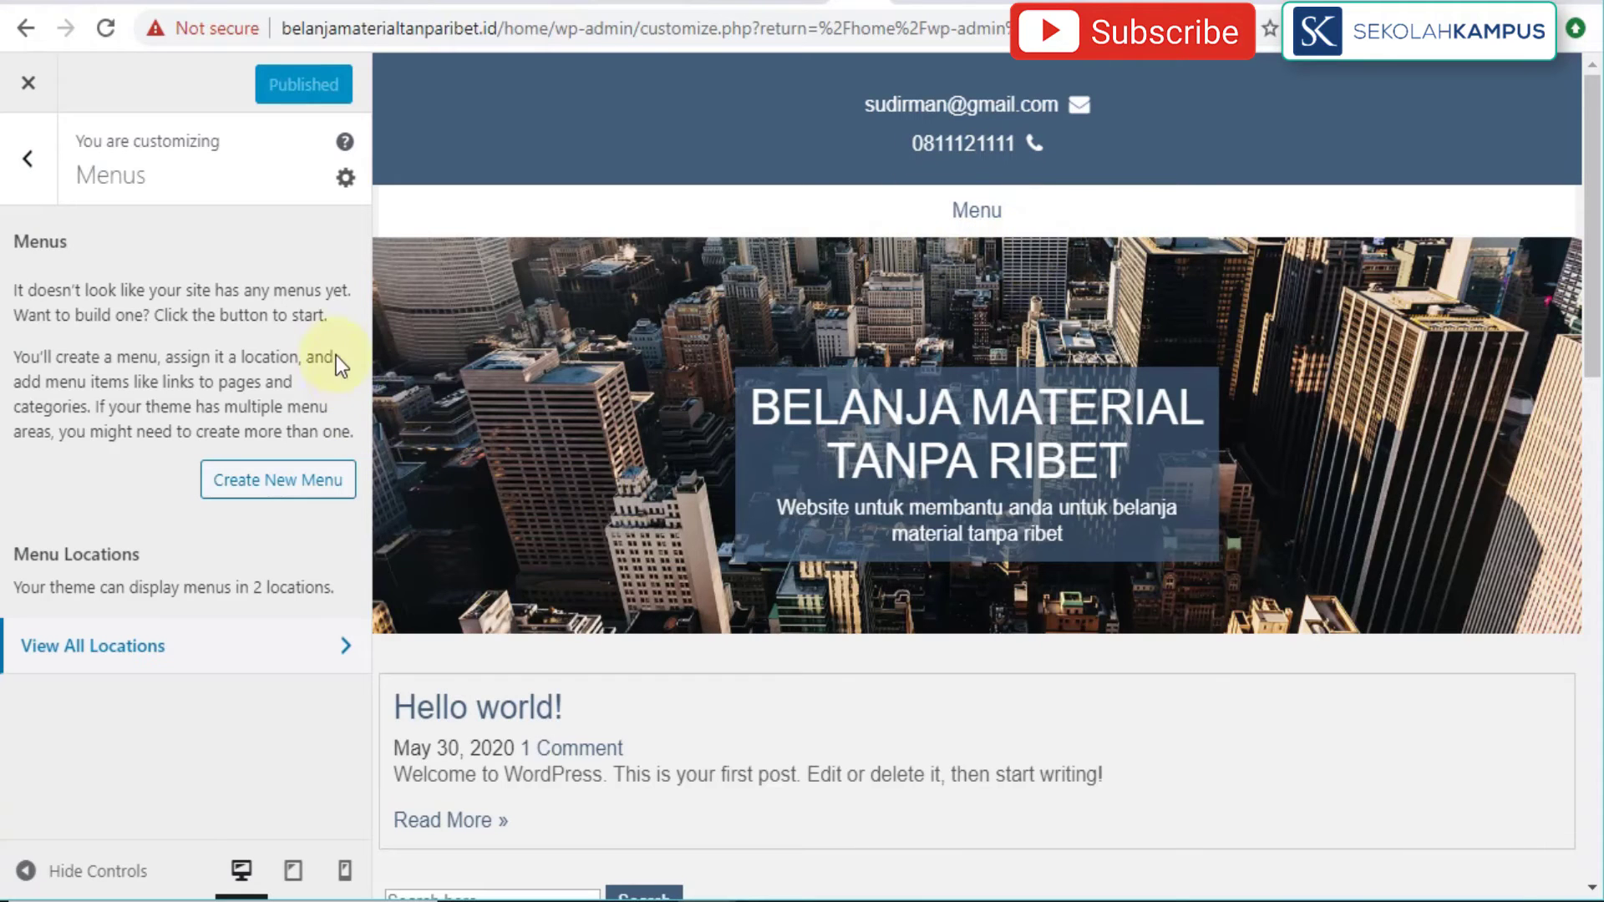
{"action": "left_click", "coordinate": [330, 646]}
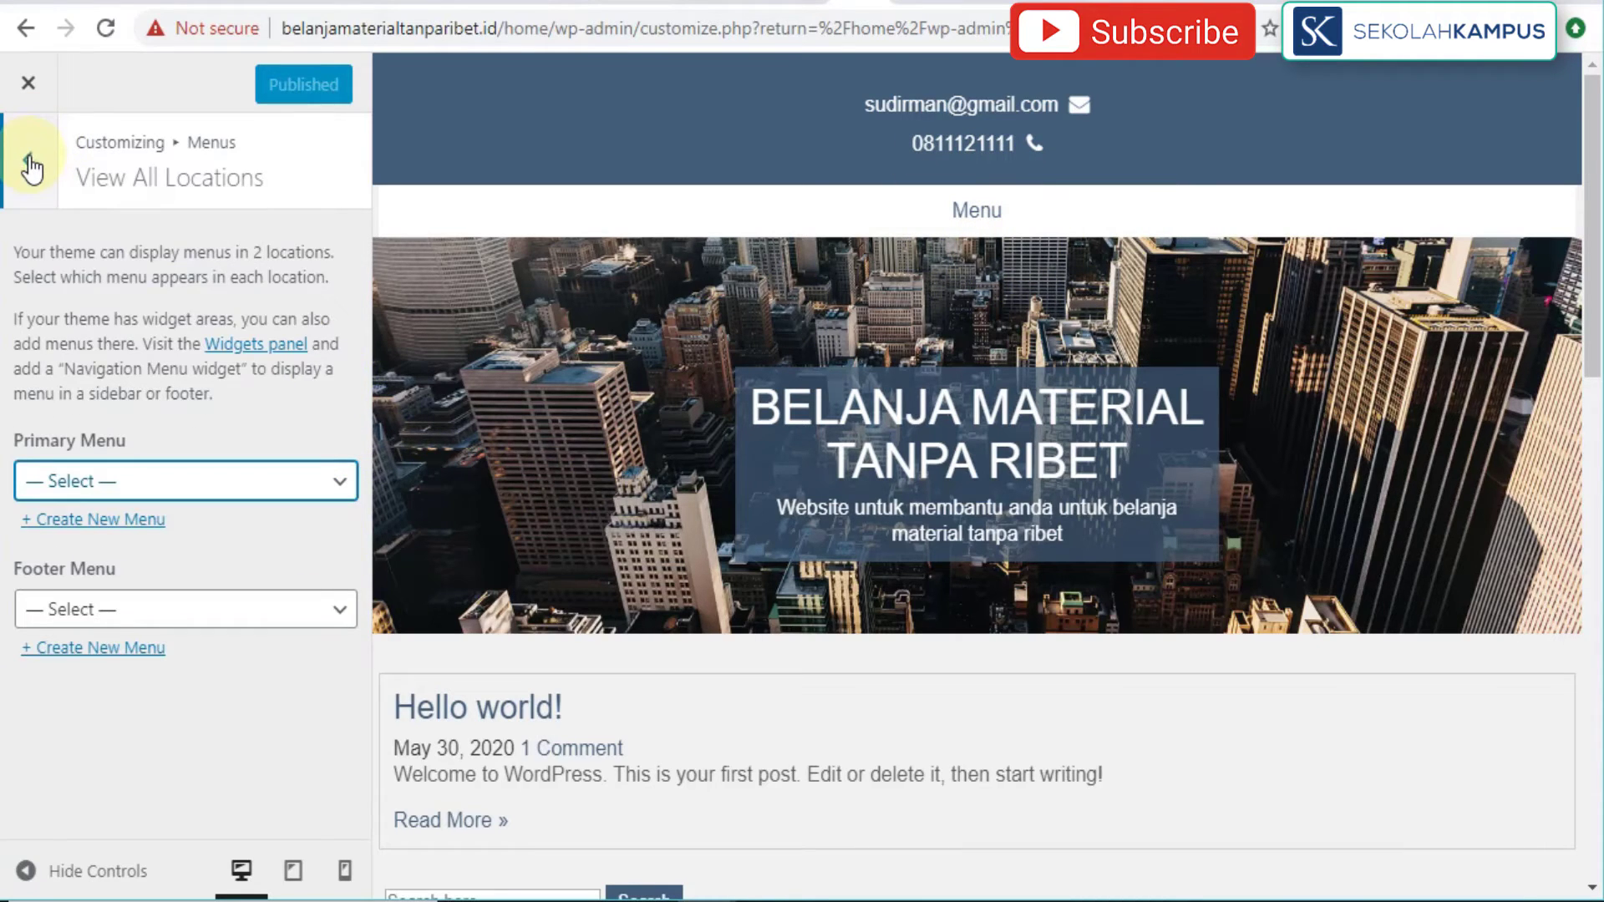
{"action": "left_click", "coordinate": [30, 164]}
{"action": "left_click", "coordinate": [29, 163]}
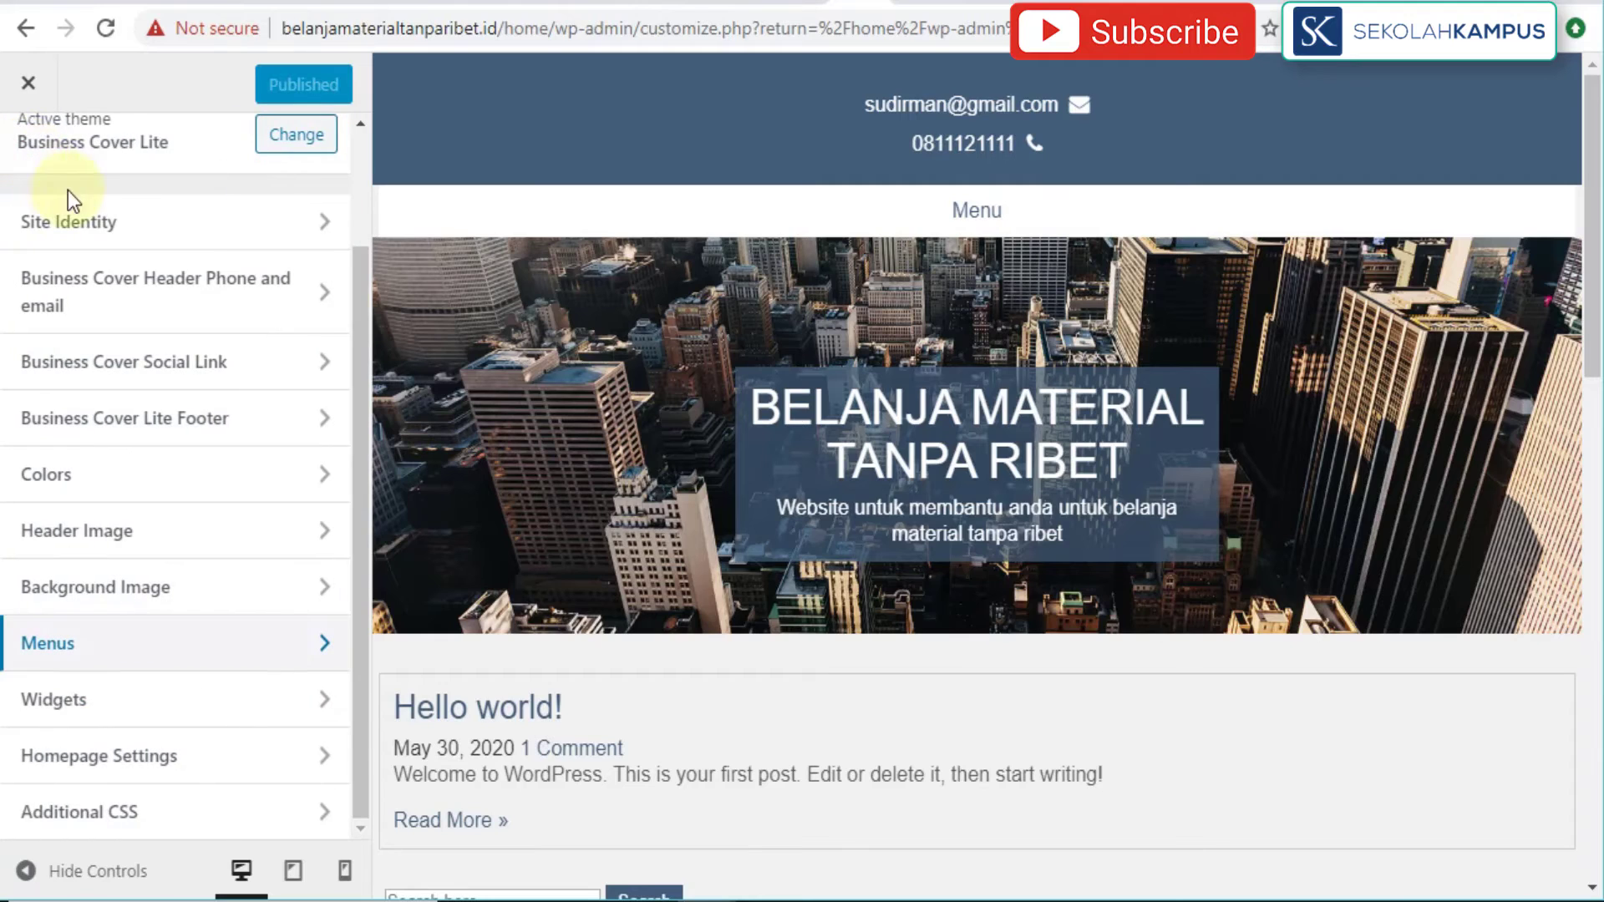
Step: Open Widgets, check Footer Widget 1 and the preview, then open the Sidebar widget list
{"action": "left_click", "coordinate": [230, 704]}
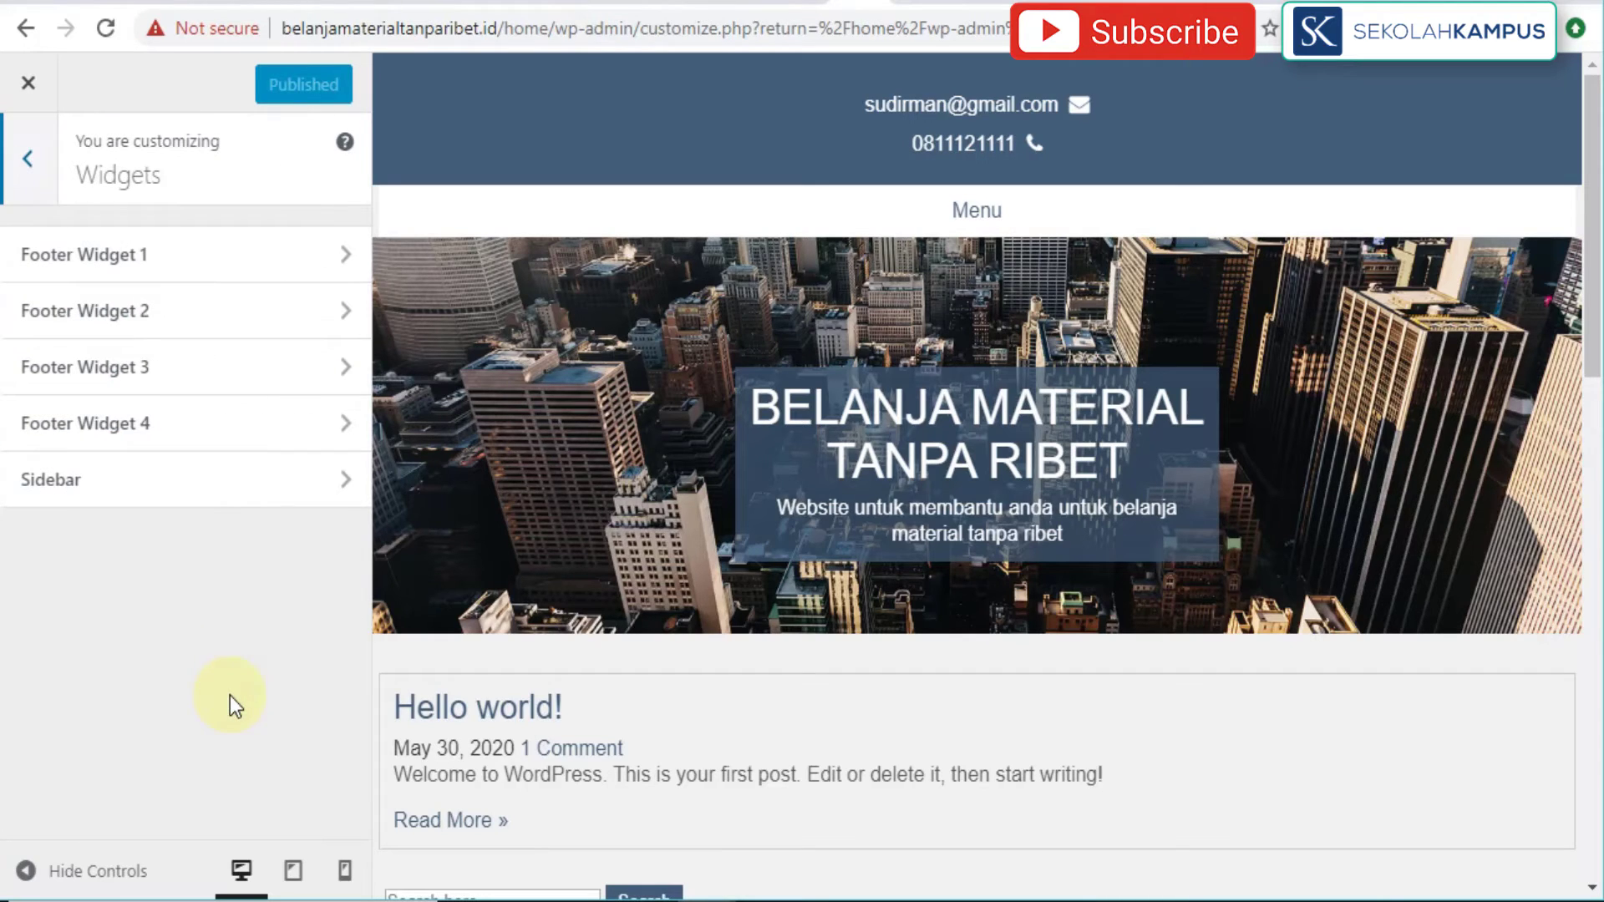
{"action": "left_click", "coordinate": [336, 253]}
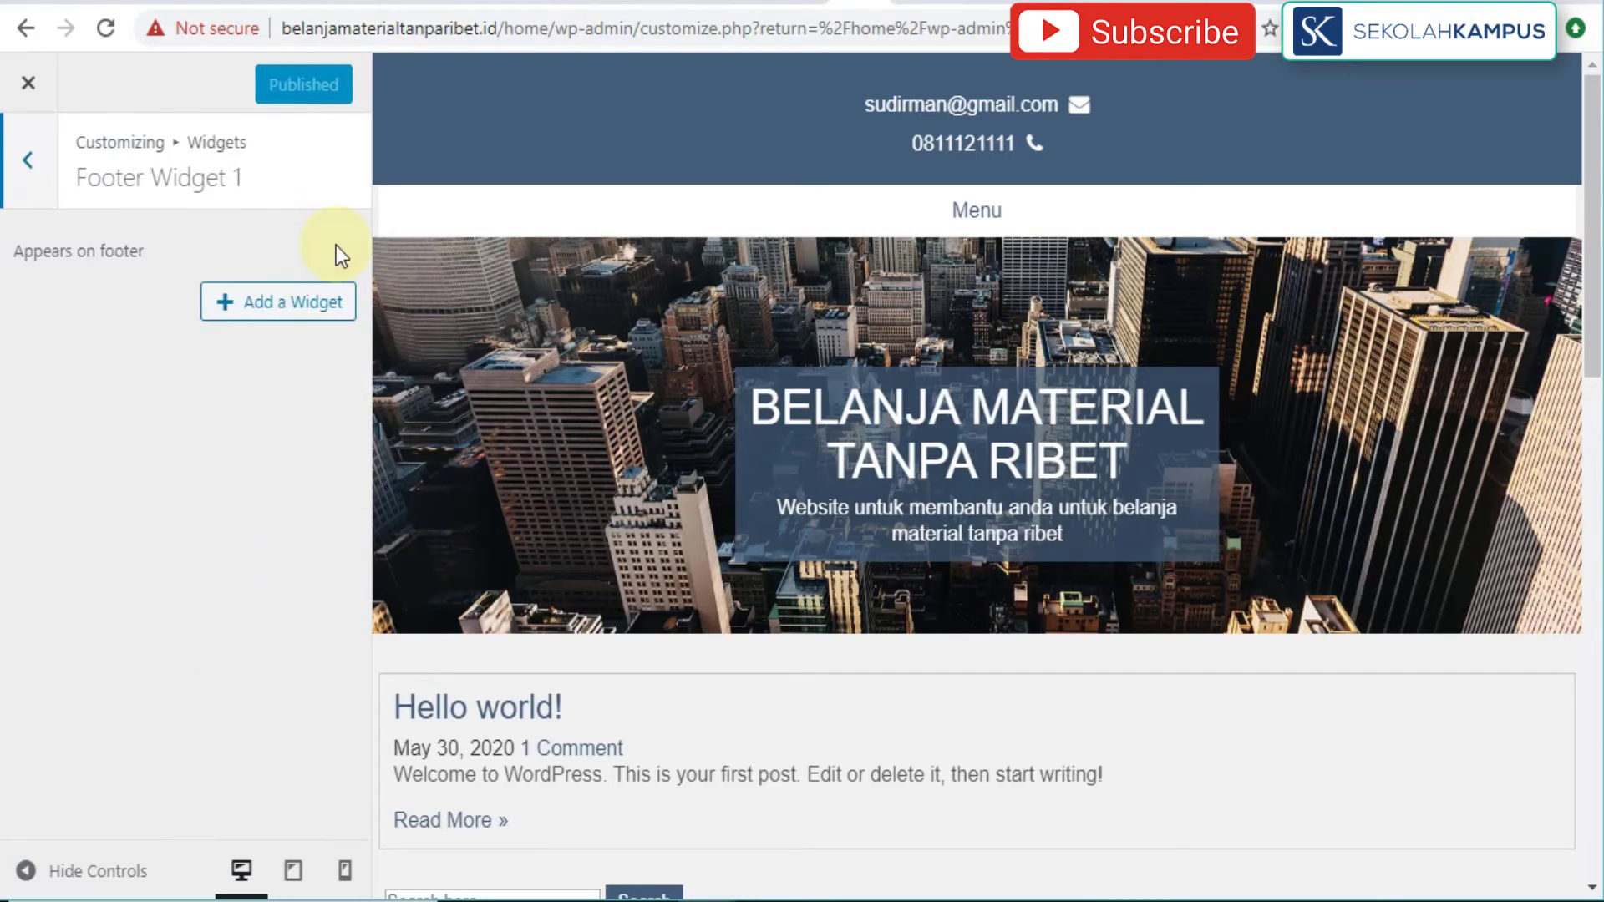
{"action": "left_click", "coordinate": [21, 167]}
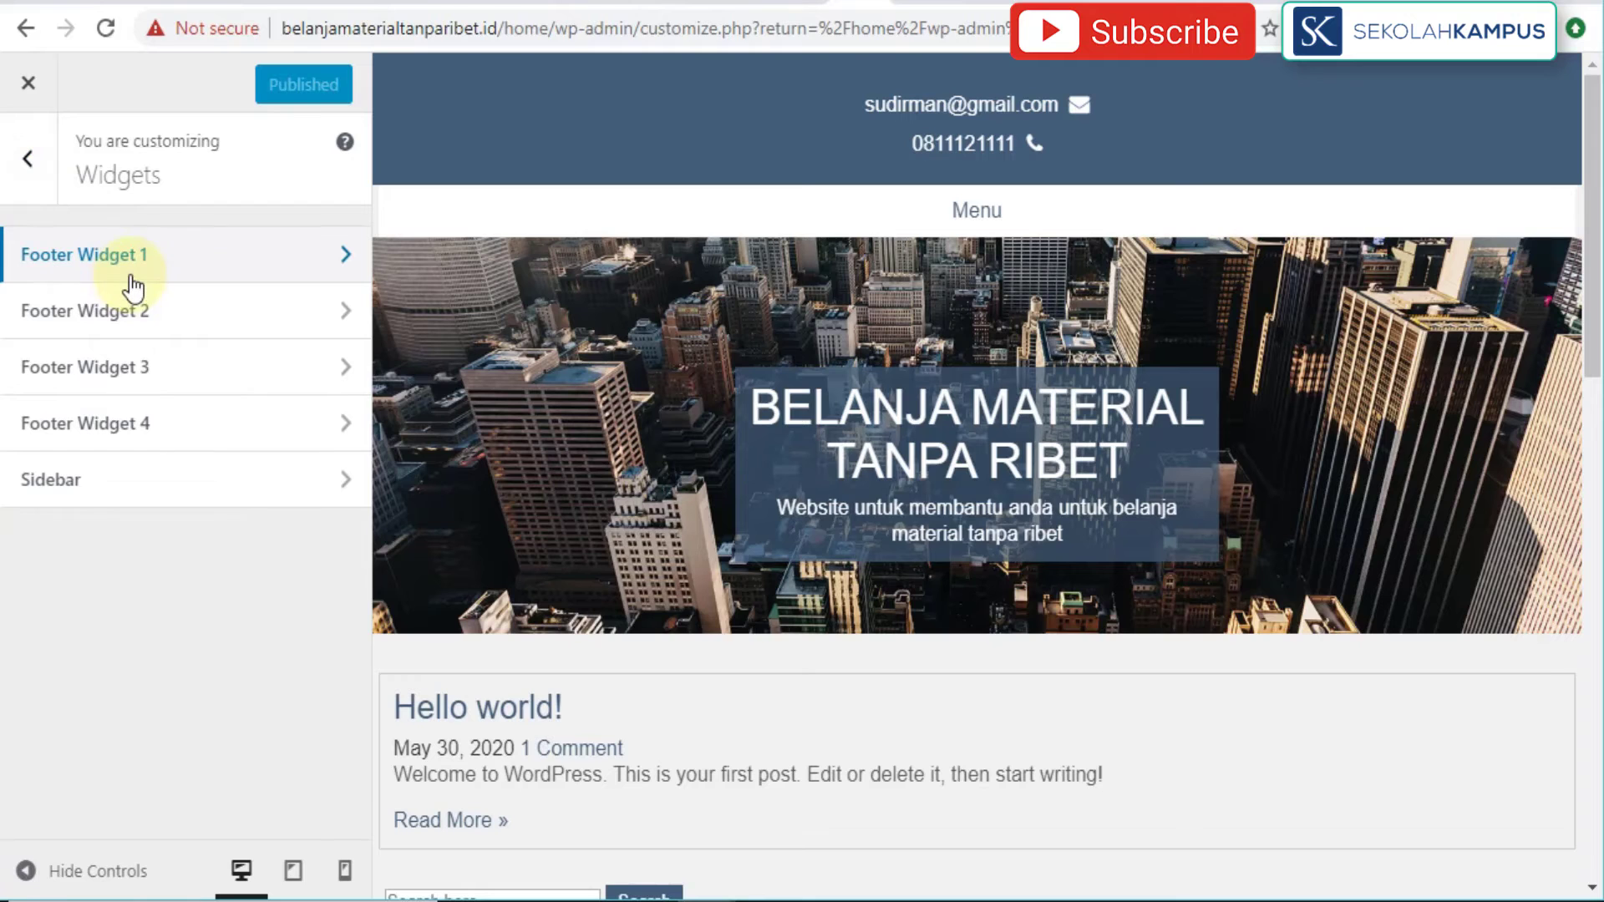
{"action": "scroll", "coordinate": [1220, 652], "scroll_direction": "down", "scroll_amount": 5}
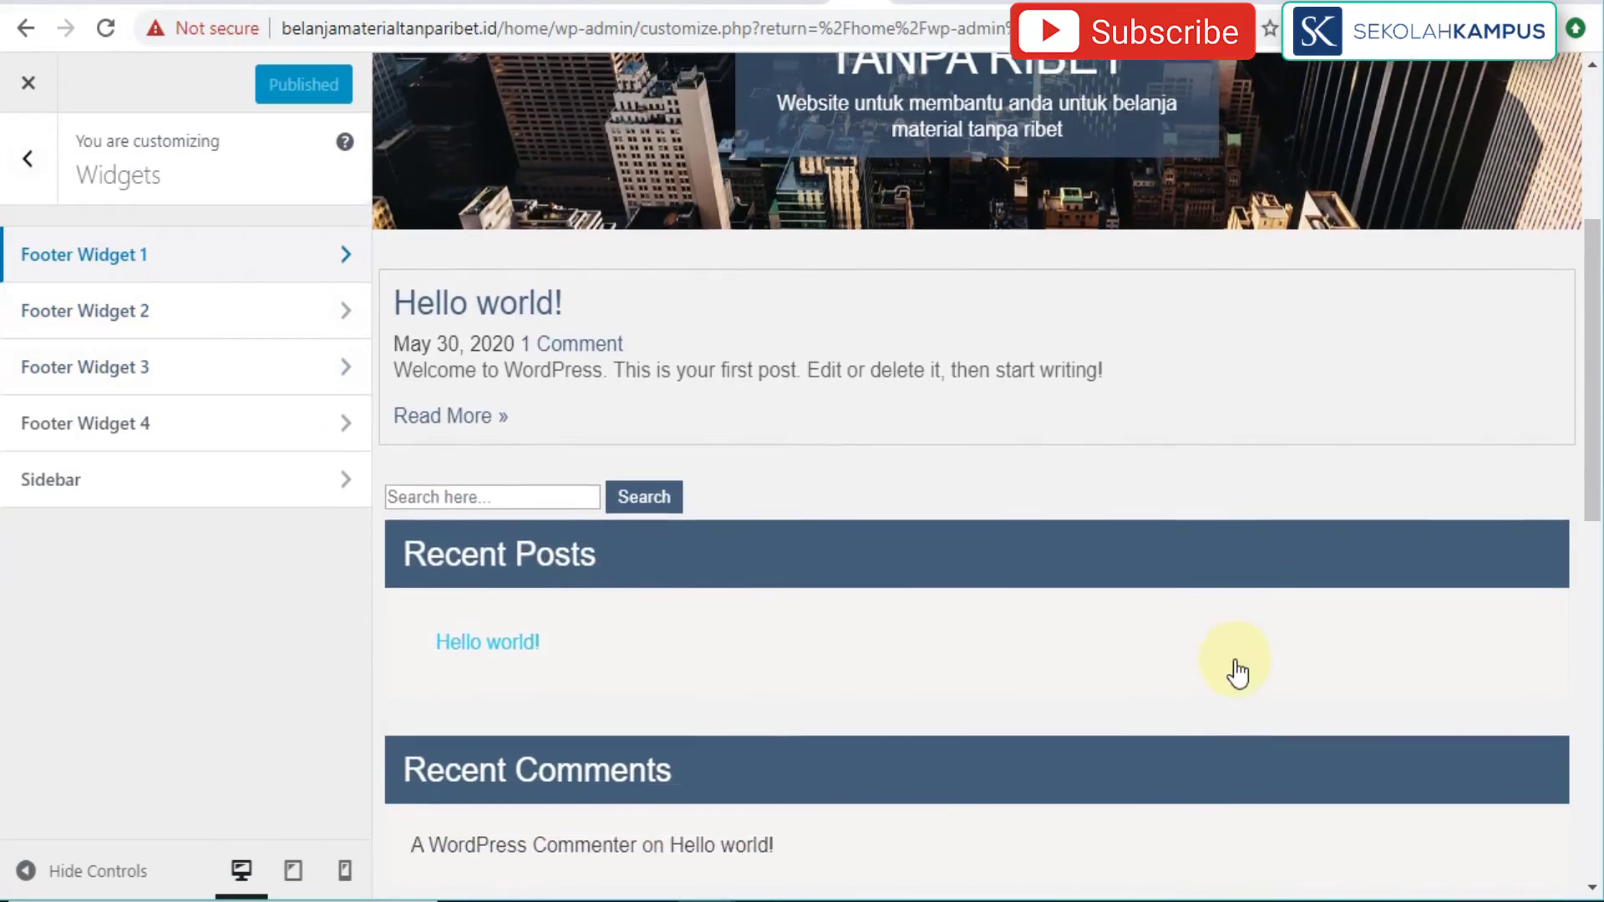
{"action": "scroll", "coordinate": [1237, 669], "scroll_direction": "down", "scroll_amount": 10}
{"action": "scroll", "coordinate": [630, 760], "scroll_direction": "up", "scroll_amount": 2}
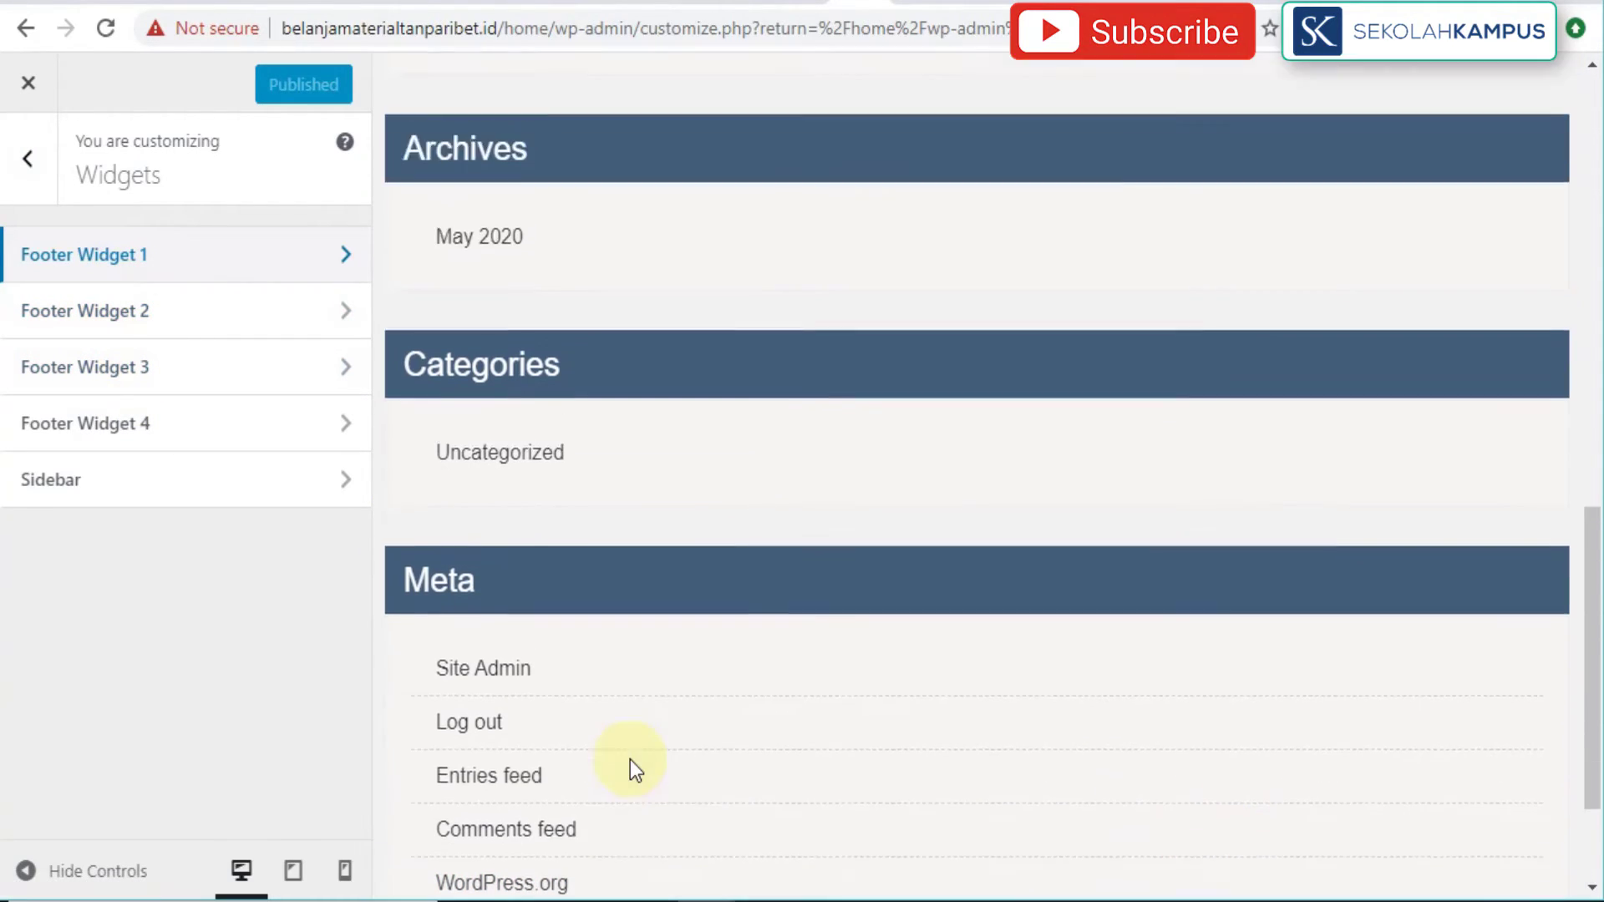
{"action": "scroll", "coordinate": [630, 759], "scroll_direction": "up", "scroll_amount": 10}
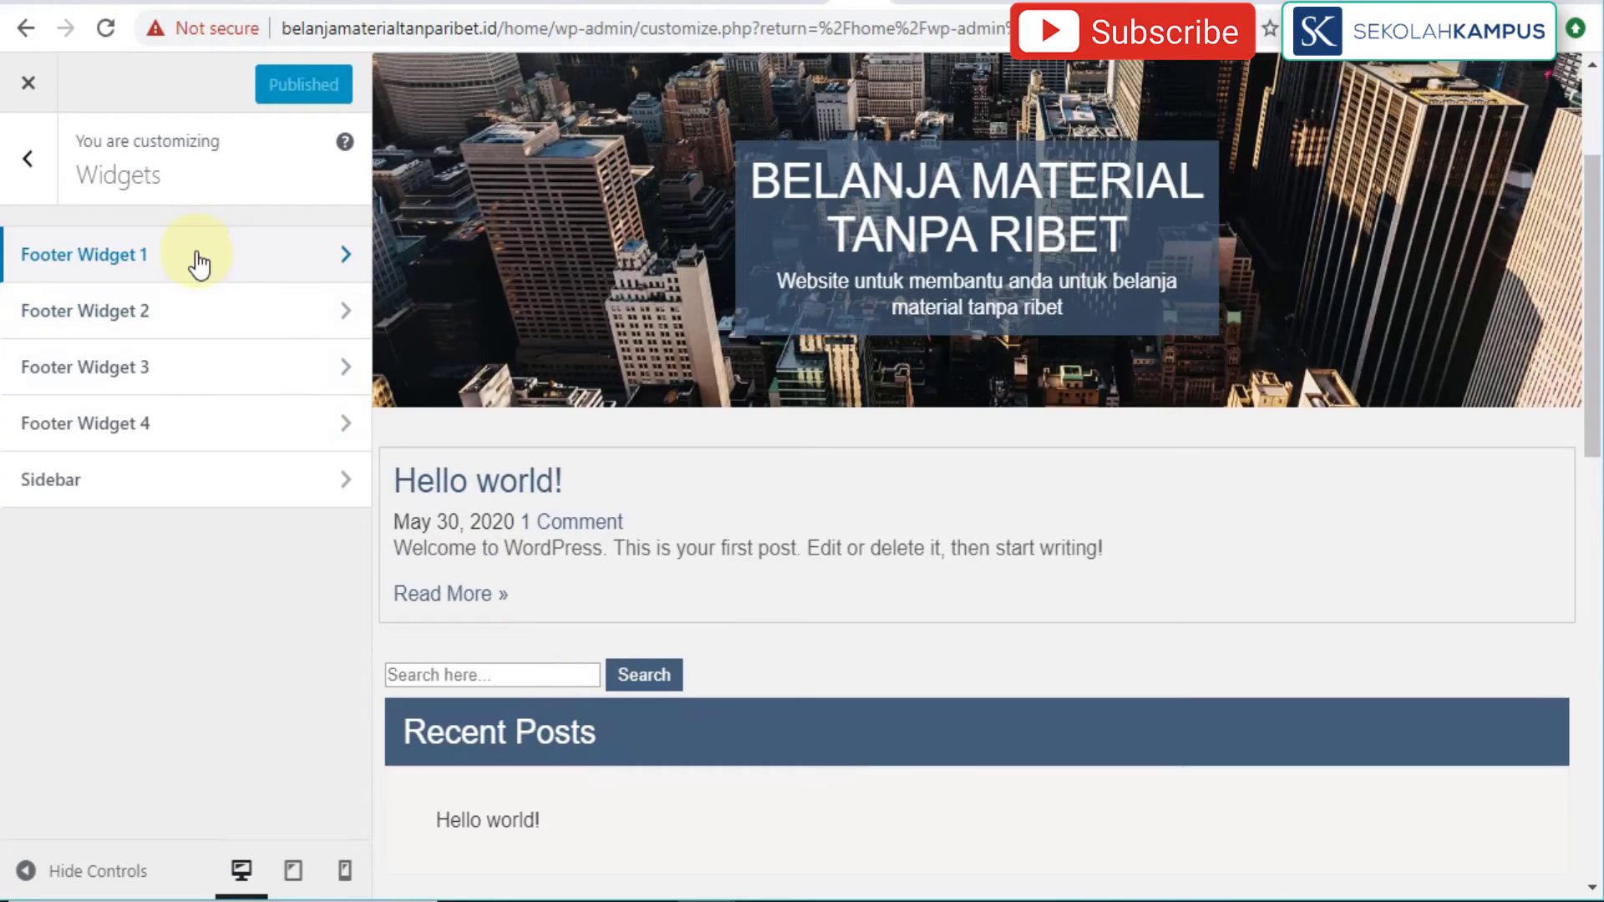
{"action": "left_click", "coordinate": [306, 504]}
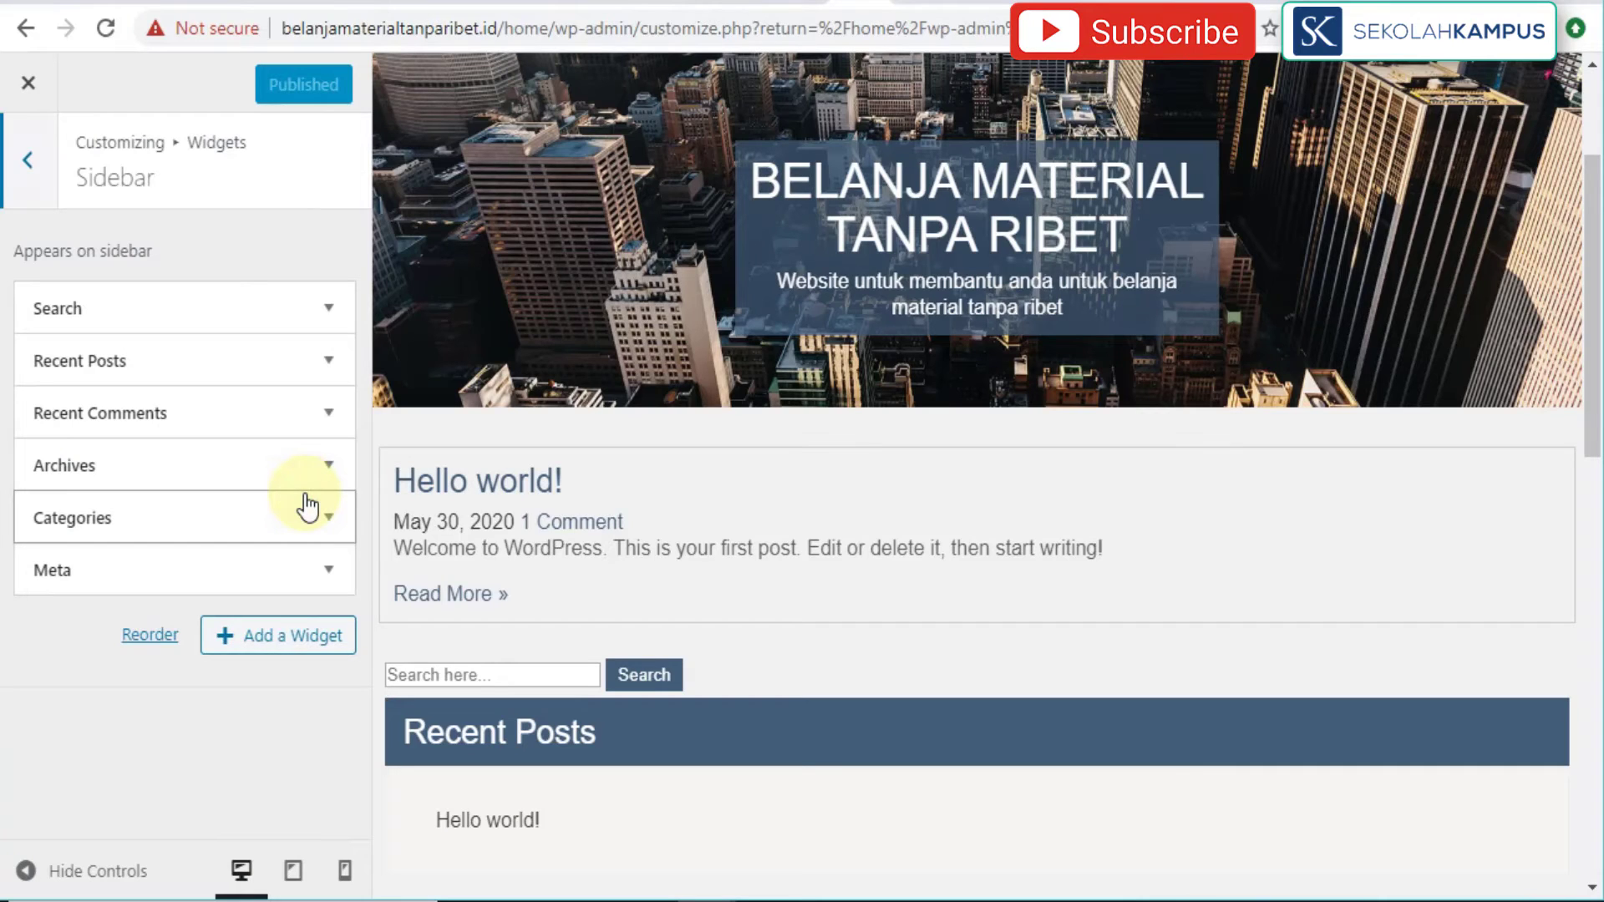
Step: Remove the Search, Recent Posts and Recent Comments widgets from the sidebar
{"action": "left_click", "coordinate": [329, 311]}
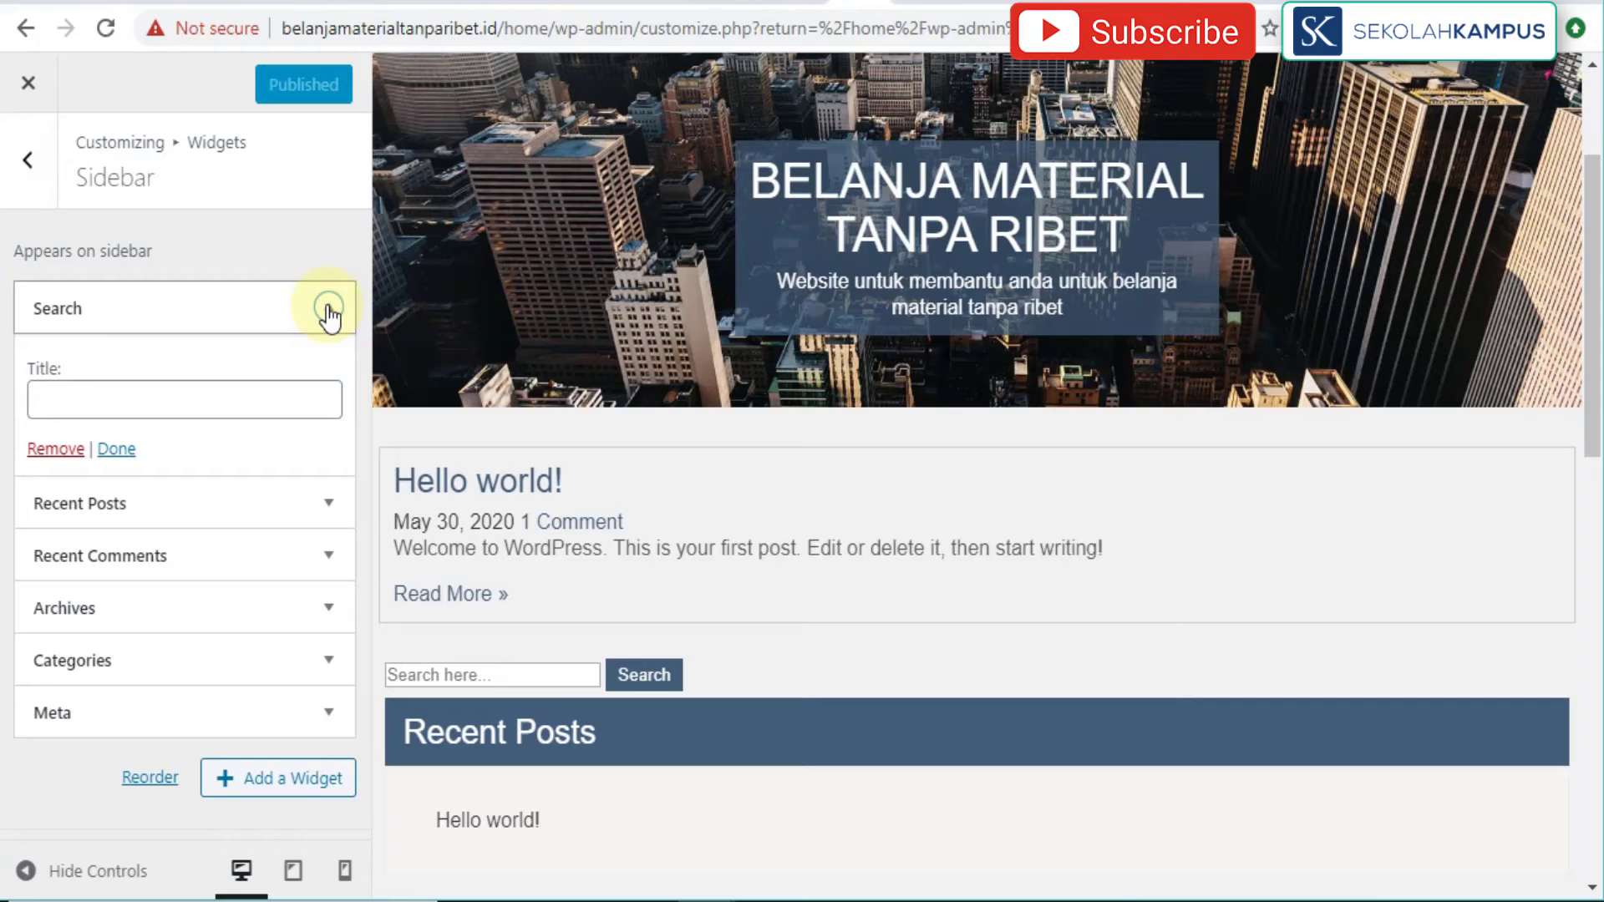
{"action": "left_click", "coordinate": [65, 450]}
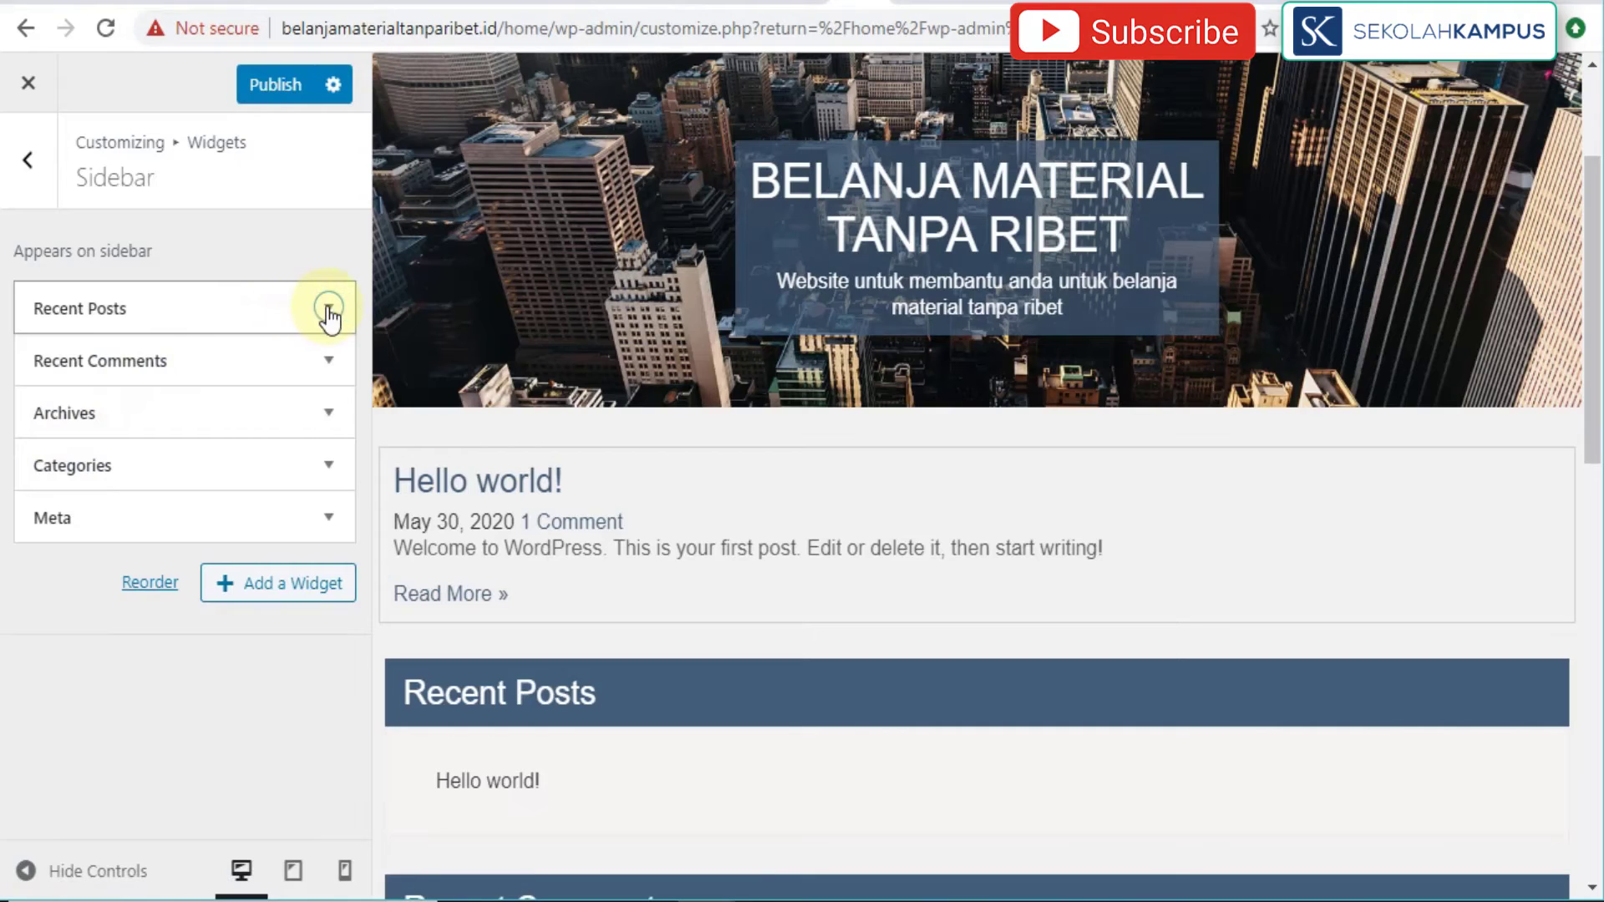
{"action": "left_click", "coordinate": [329, 309]}
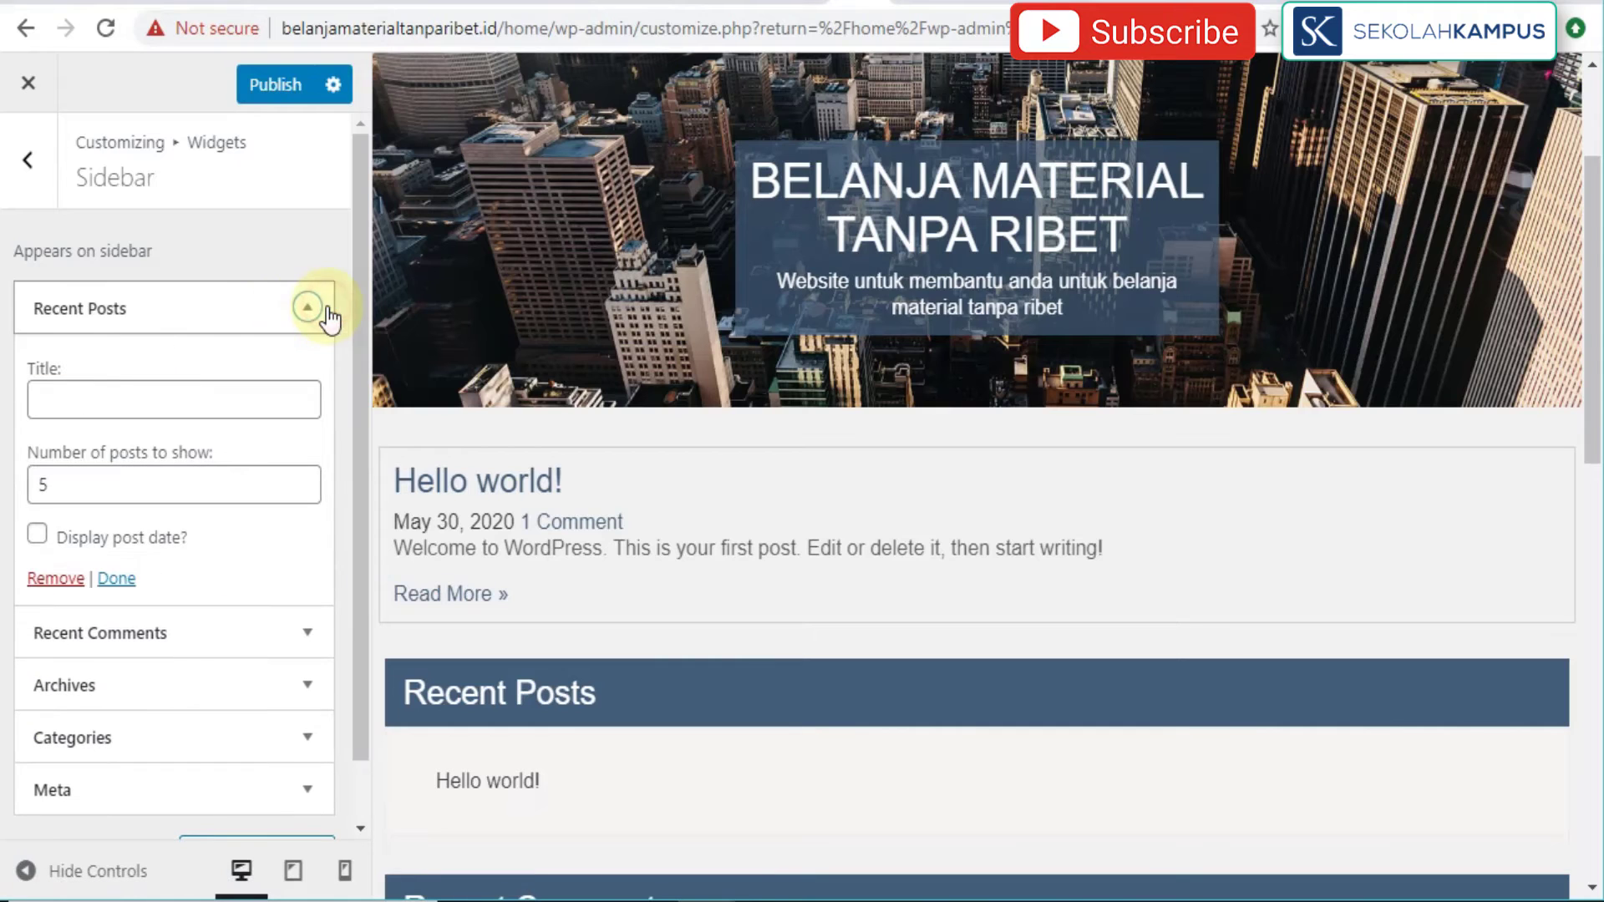
{"action": "left_click", "coordinate": [55, 579]}
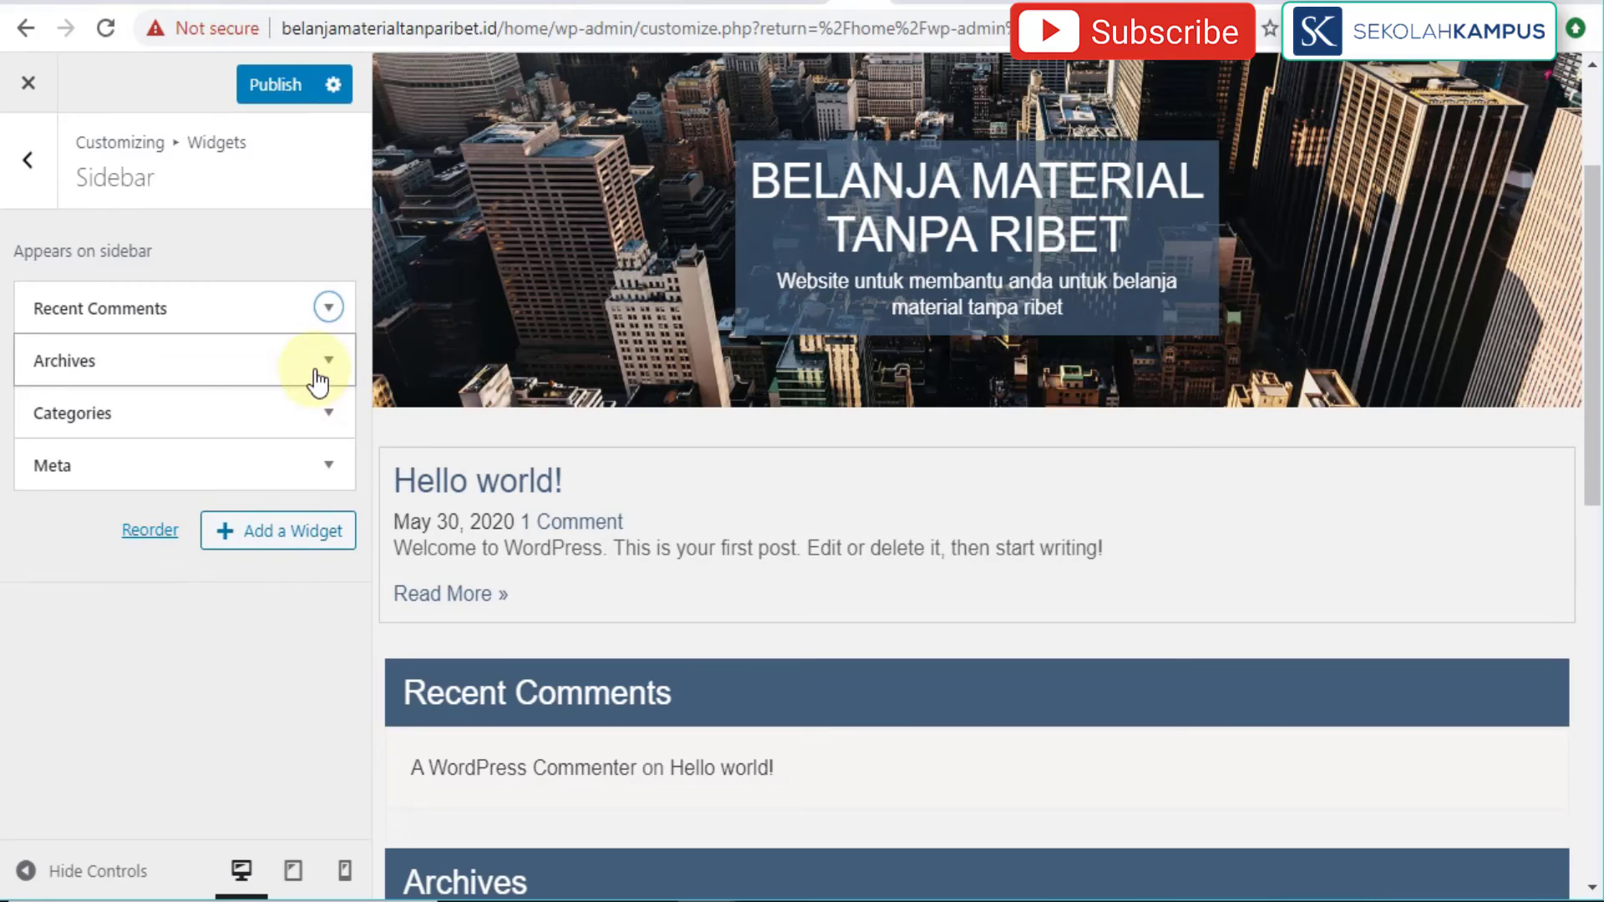
{"action": "left_click", "coordinate": [327, 309]}
{"action": "left_click", "coordinate": [39, 533]}
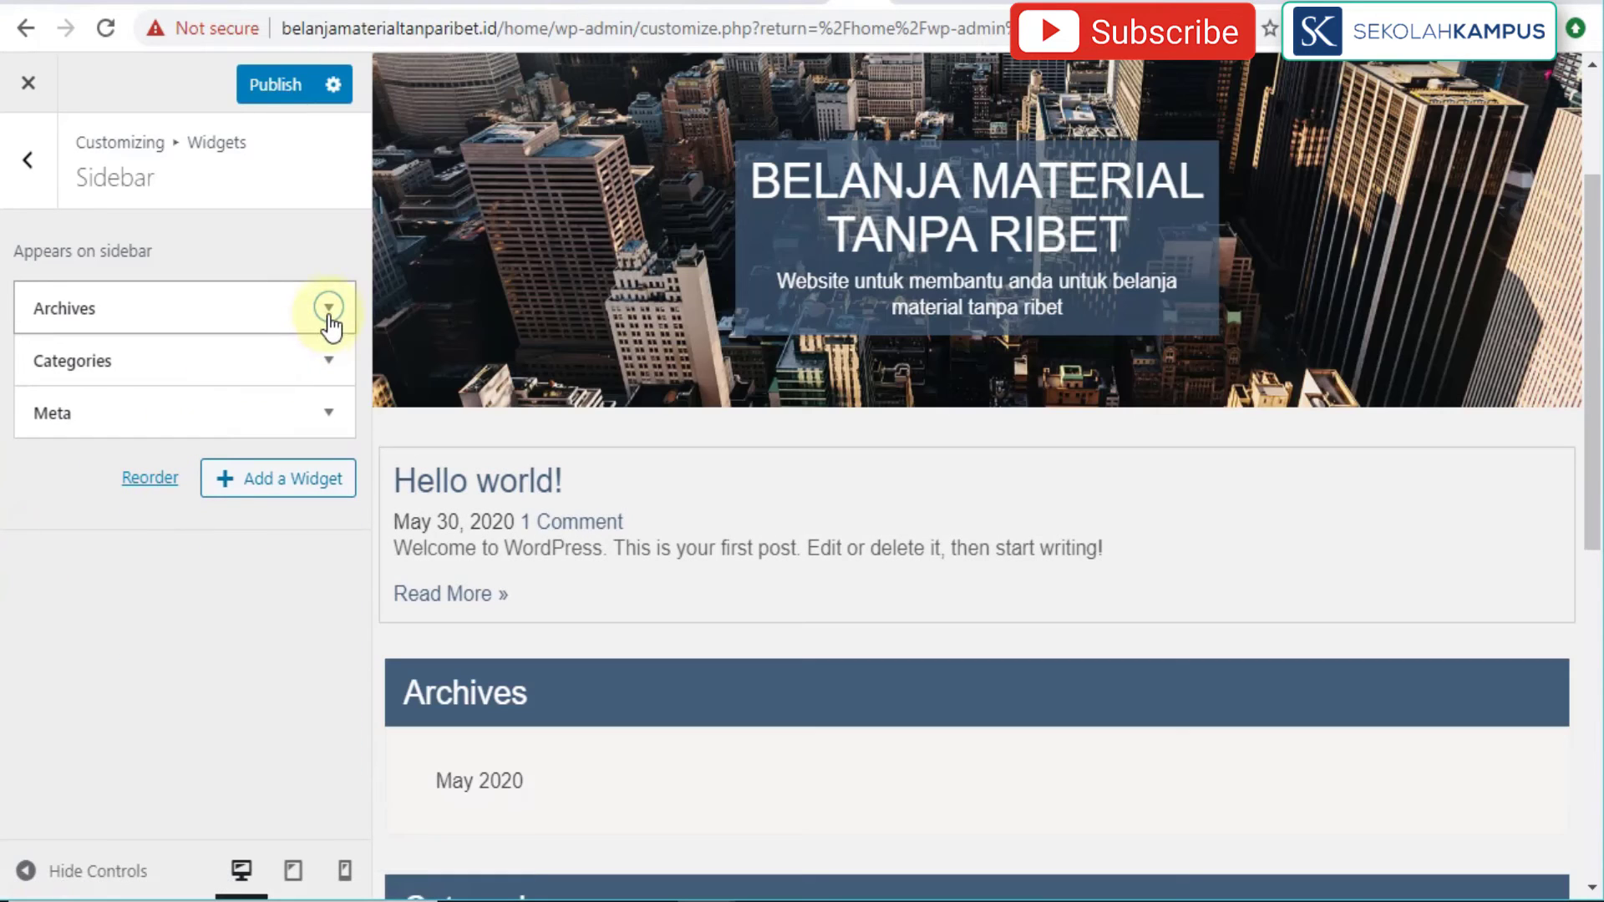
Step: Title the Categories widget 'KUSEN'
{"action": "left_click", "coordinate": [329, 310]}
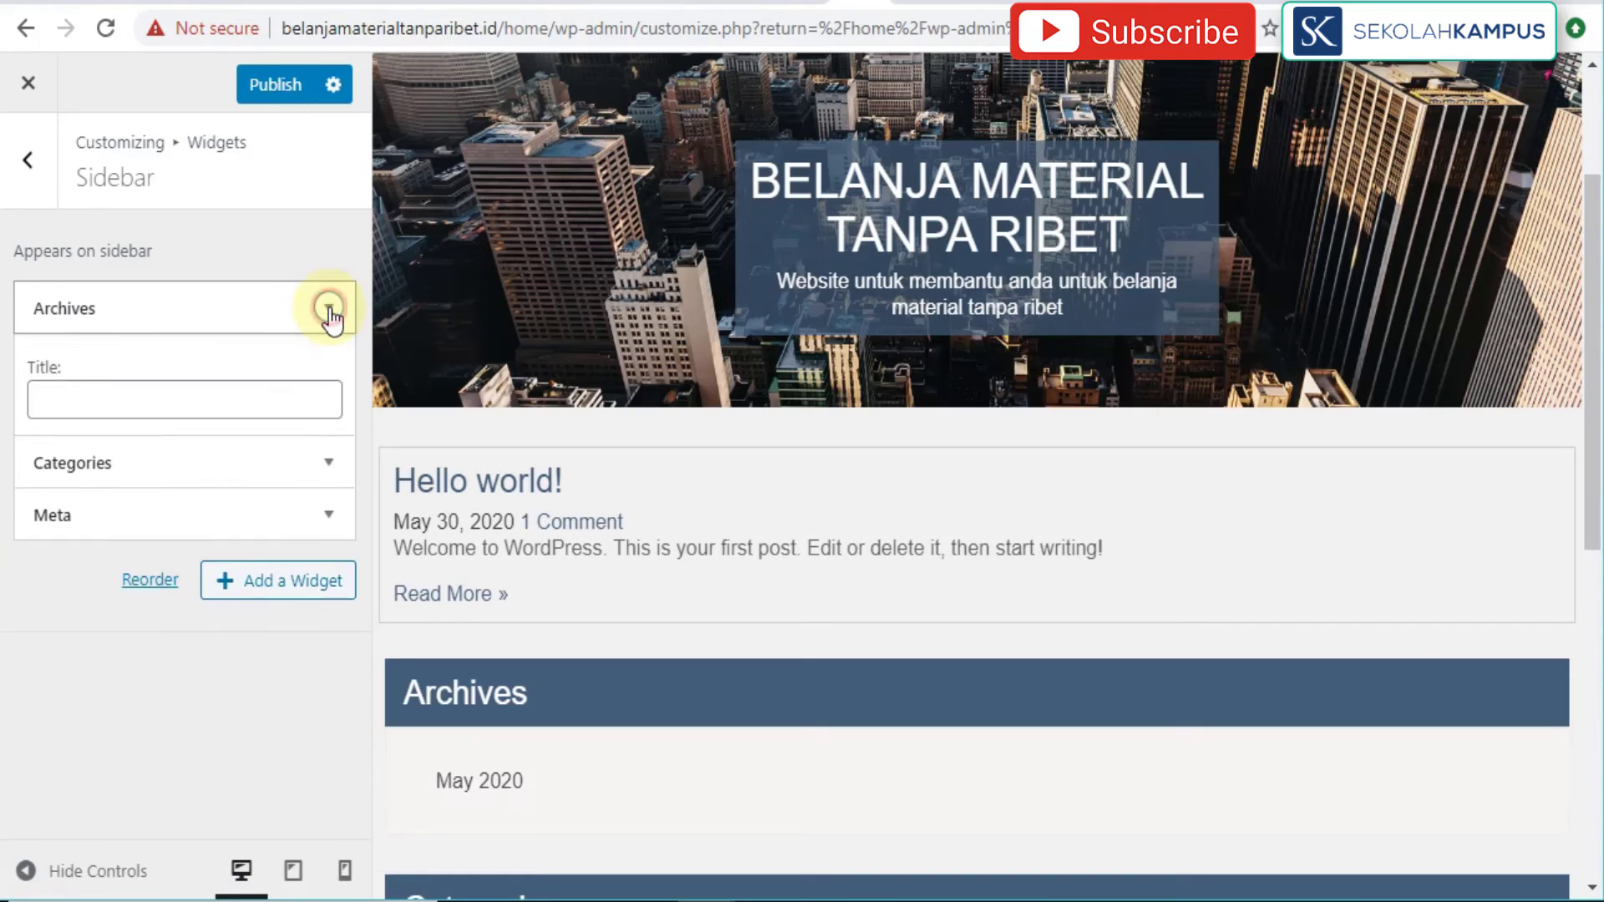
{"action": "left_click", "coordinate": [329, 309]}
{"action": "left_click", "coordinate": [327, 361]}
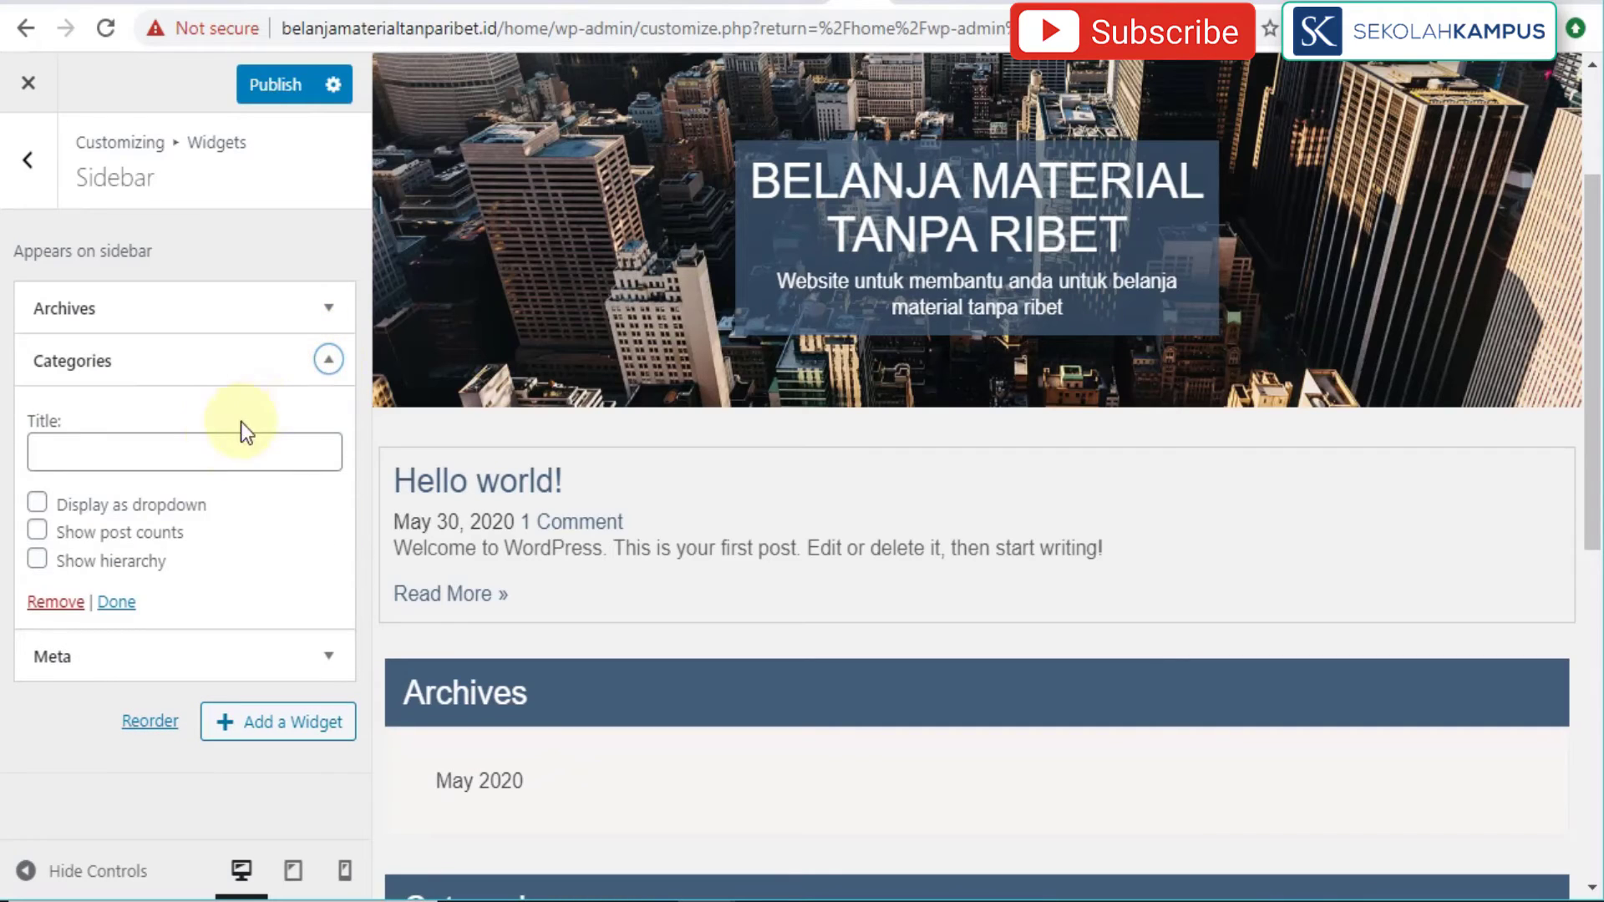
{"action": "left_click", "coordinate": [184, 450]}
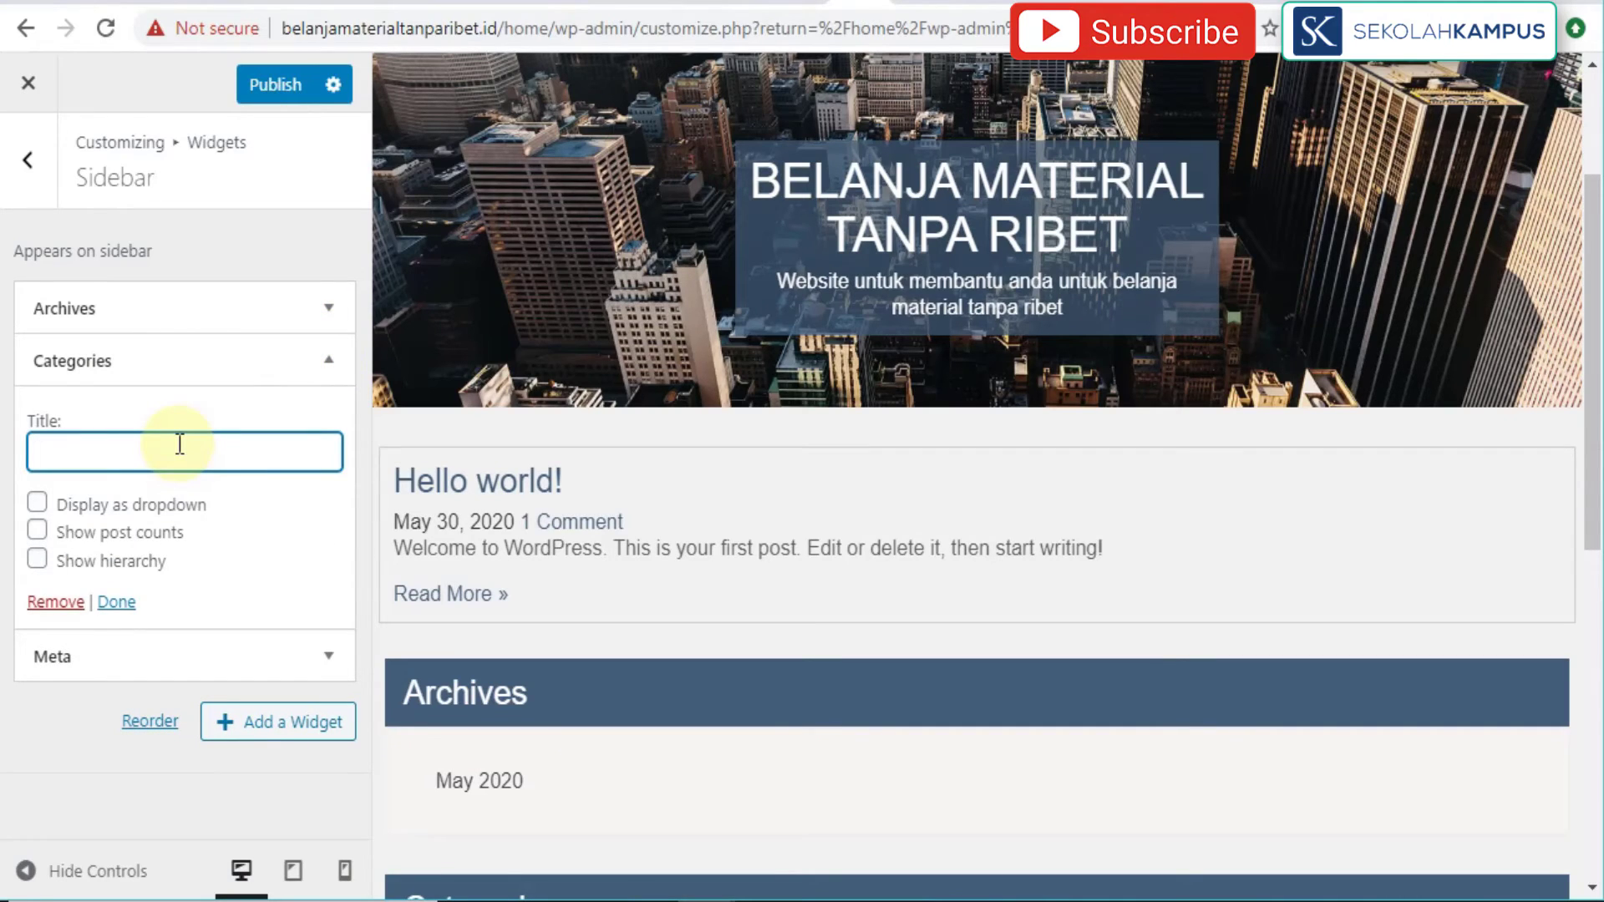
{"action": "type", "text": "KUSEN"}
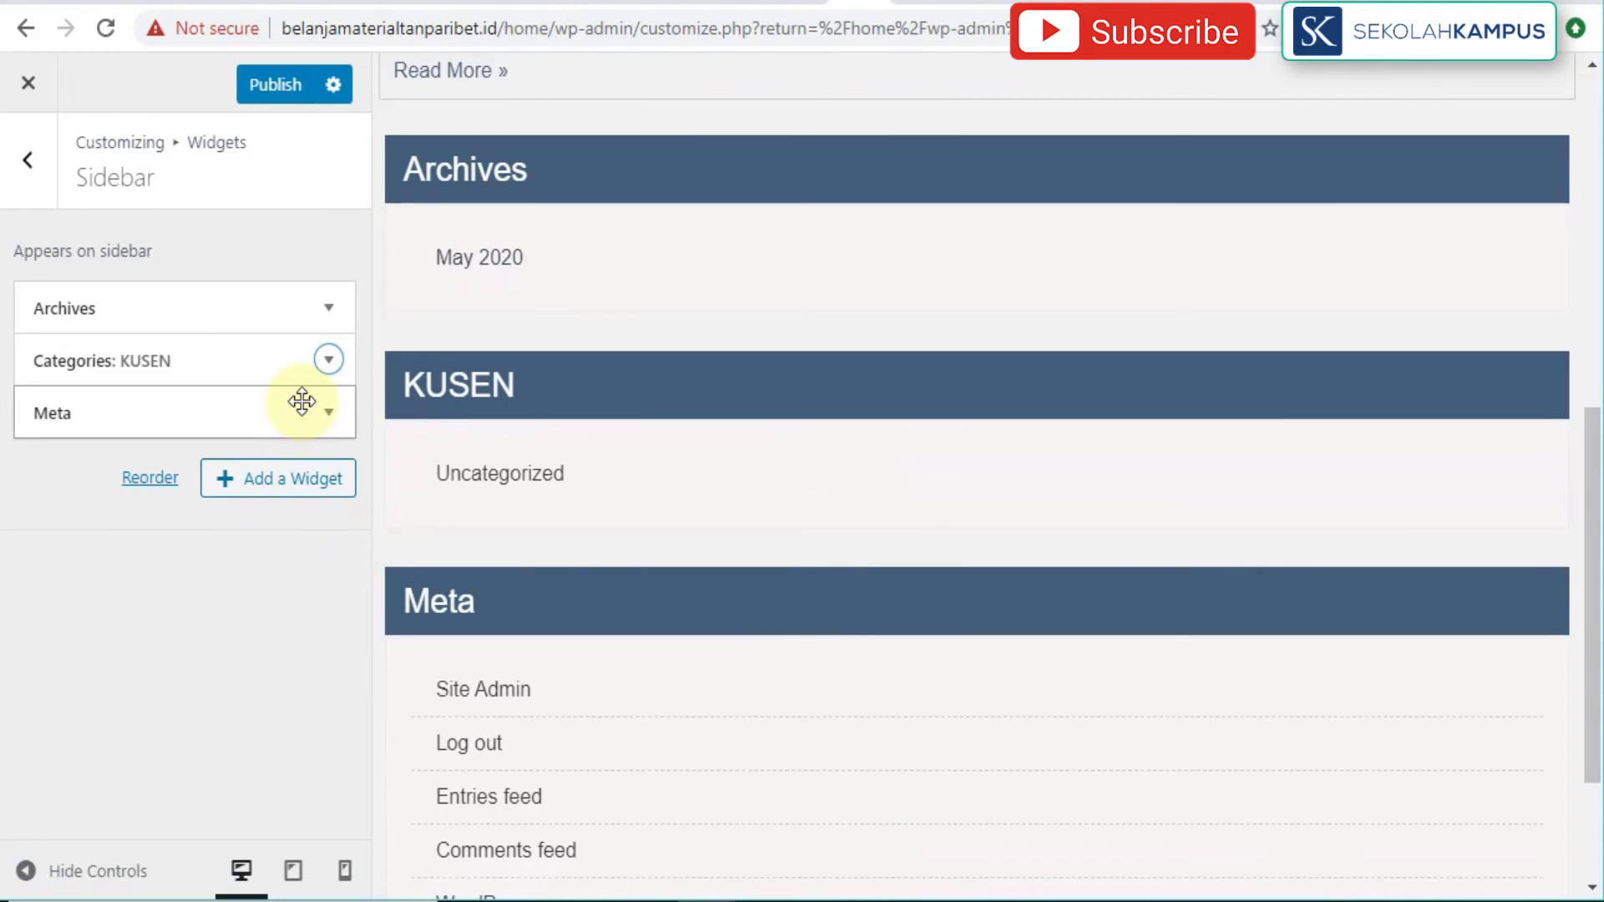
Step: Remove the Meta widget from the sidebar
{"action": "left_click", "coordinate": [328, 413]}
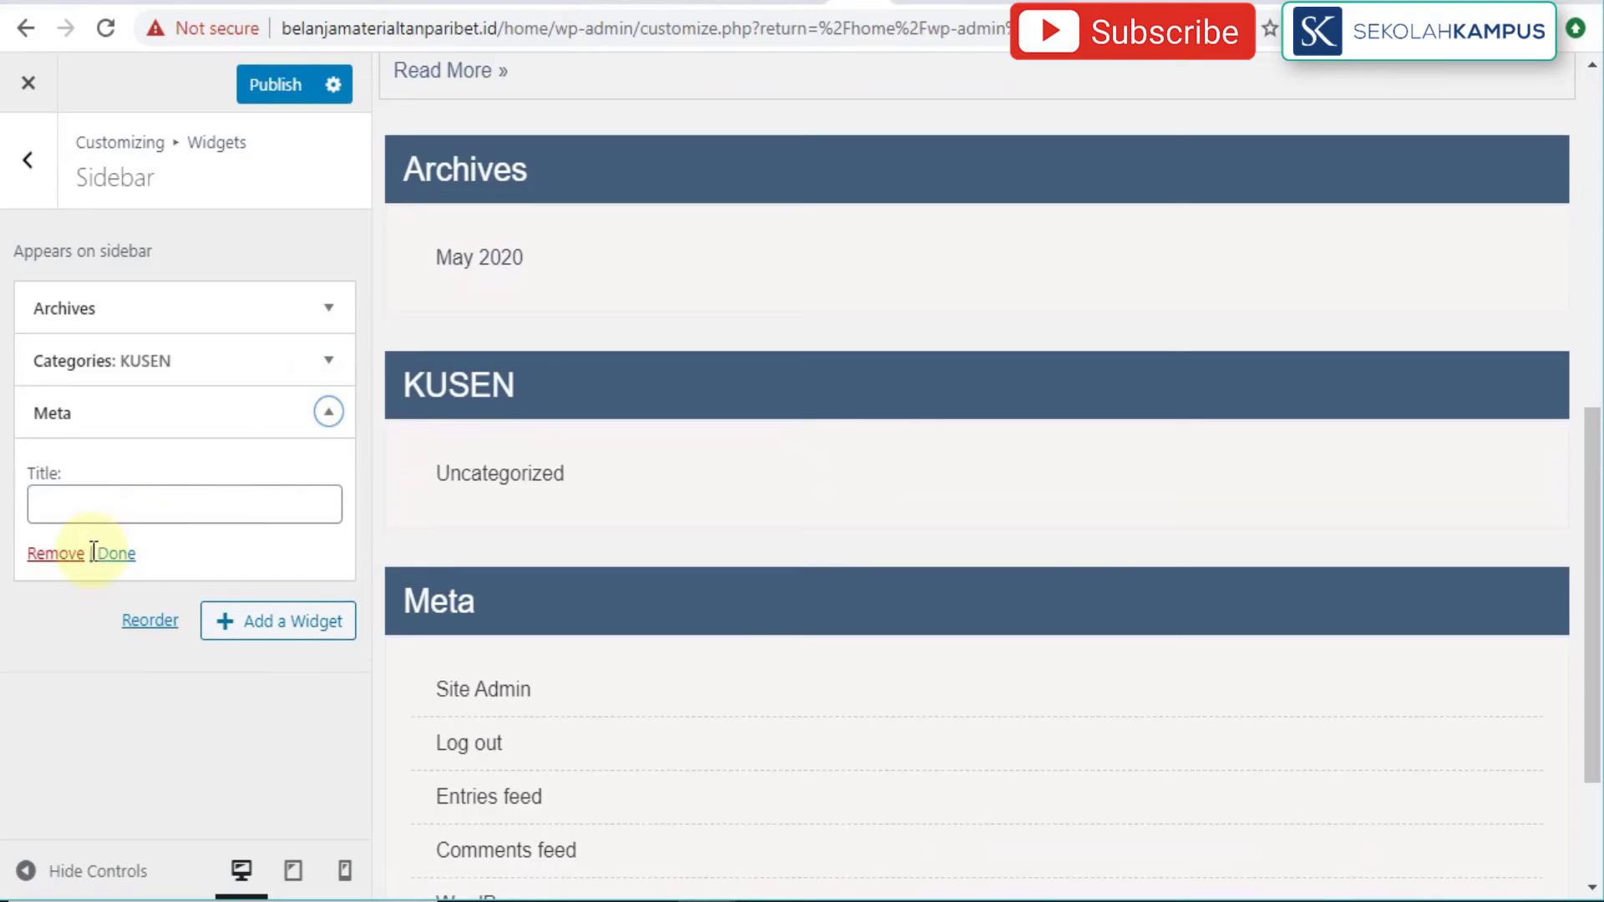
{"action": "left_click", "coordinate": [53, 553]}
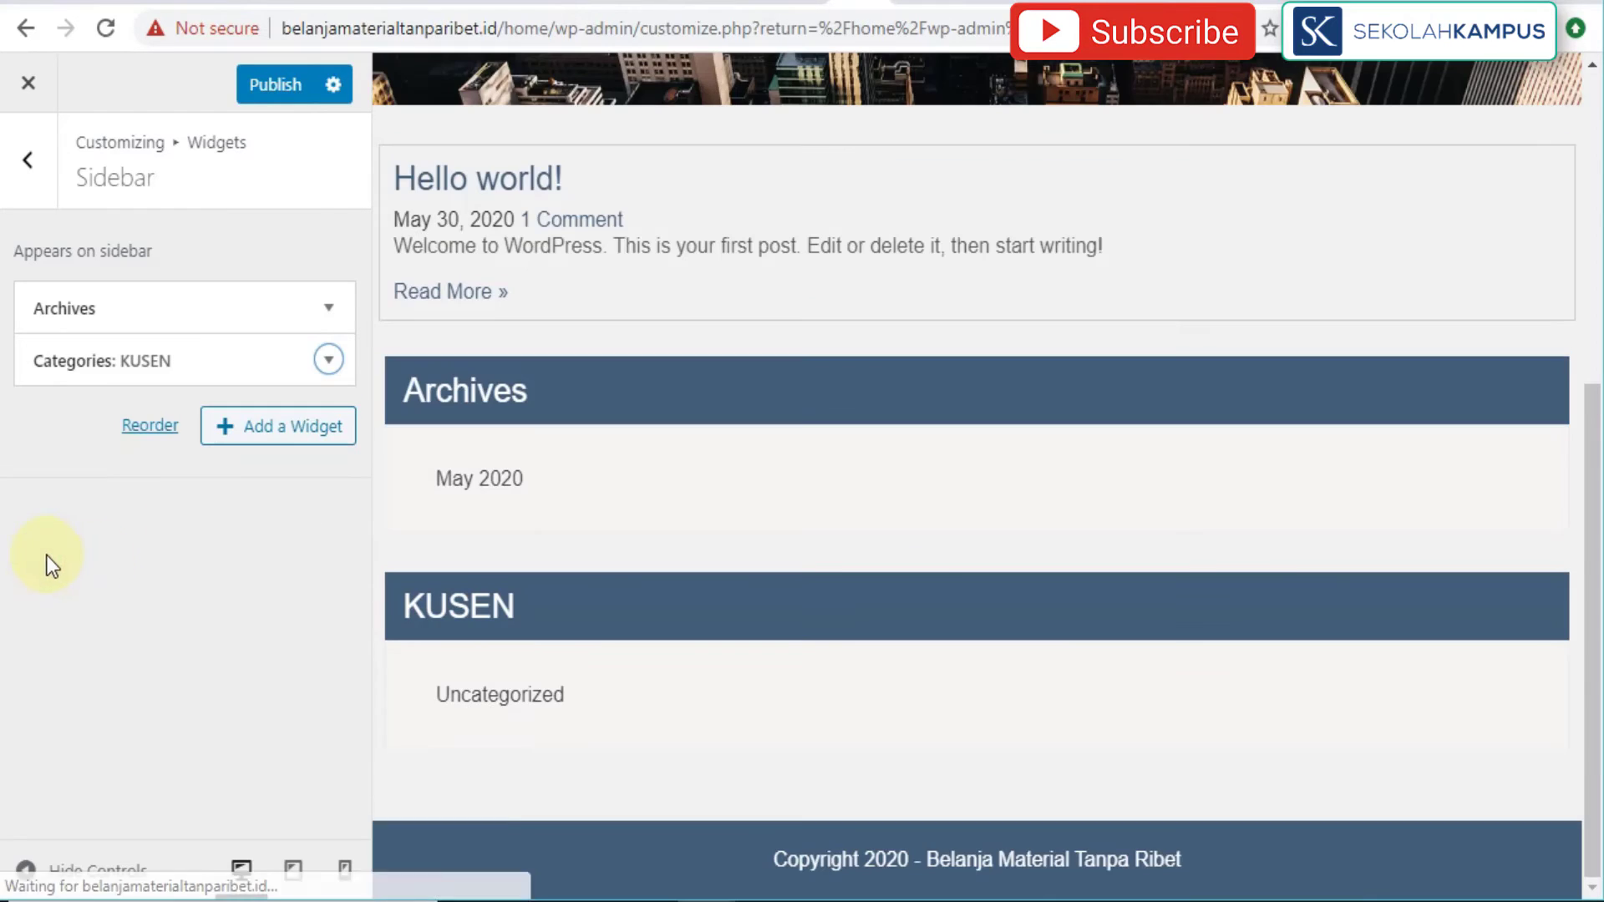
{"action": "left_click", "coordinate": [264, 435]}
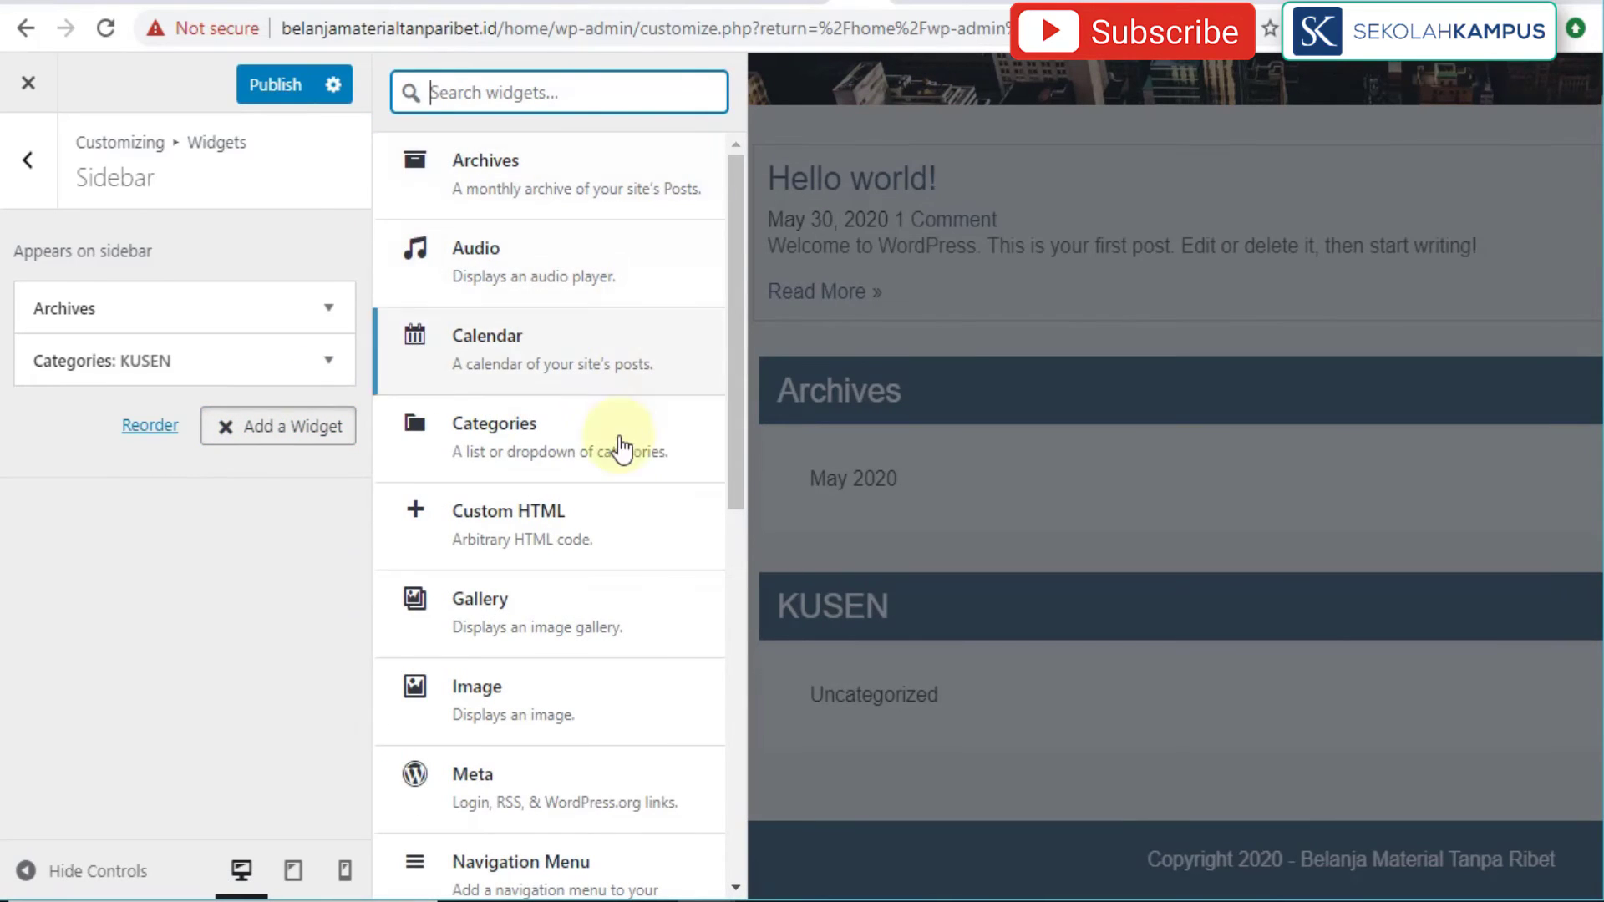
Step: Add a Meta widget to the sidebar from the available widgets list
{"action": "scroll", "coordinate": [616, 448], "scroll_direction": "down", "scroll_amount": 9}
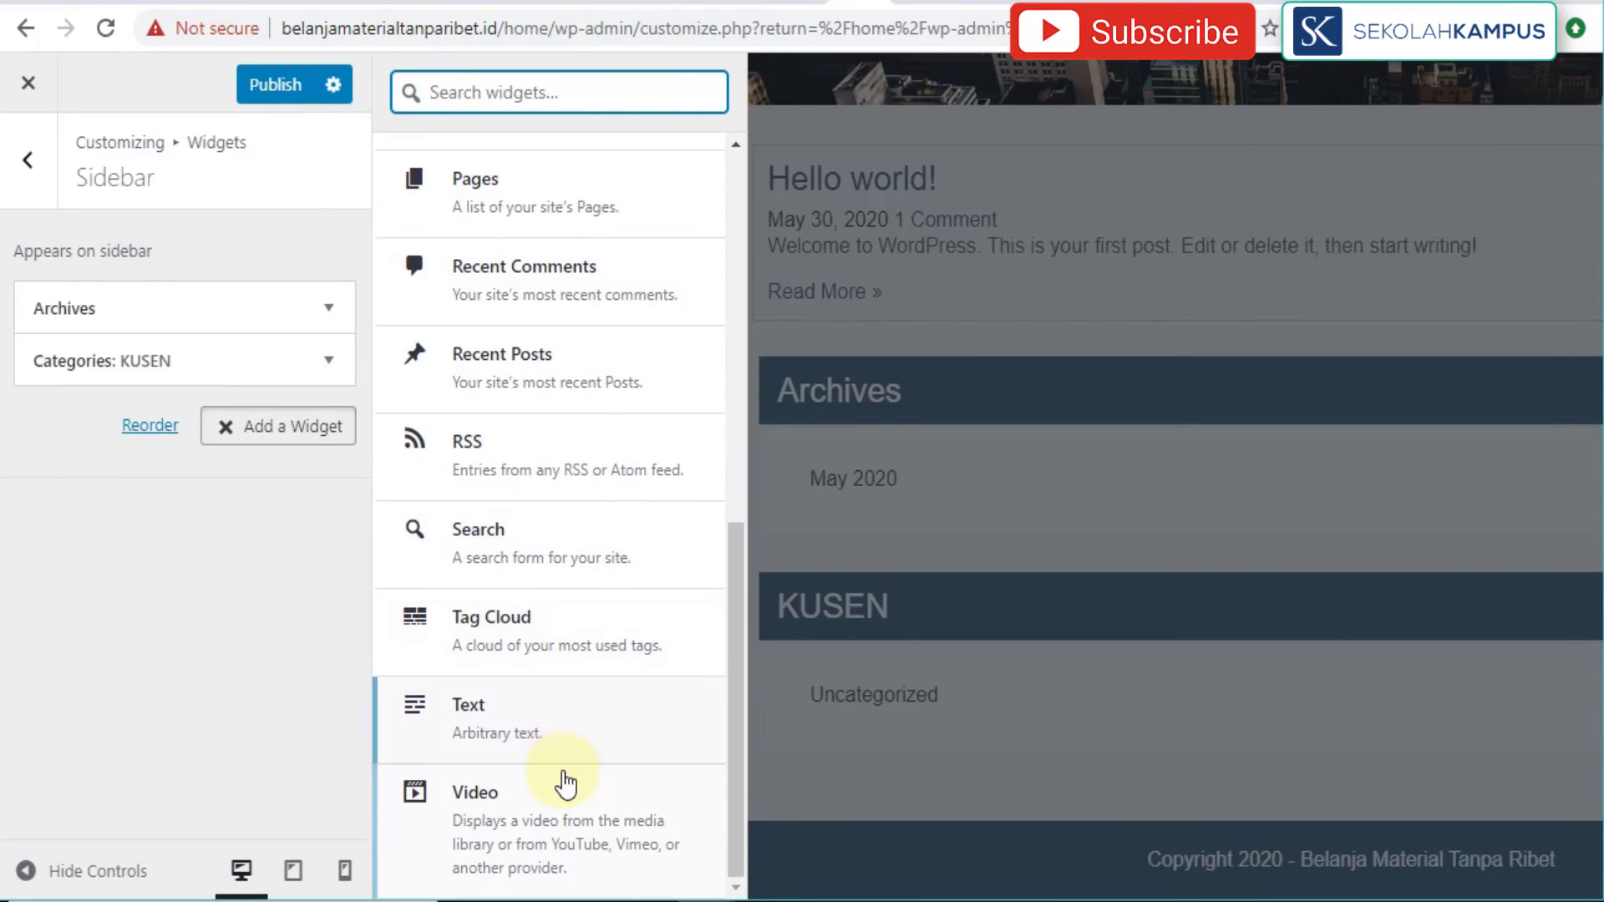
{"action": "scroll", "coordinate": [555, 769], "scroll_direction": "up", "scroll_amount": 10}
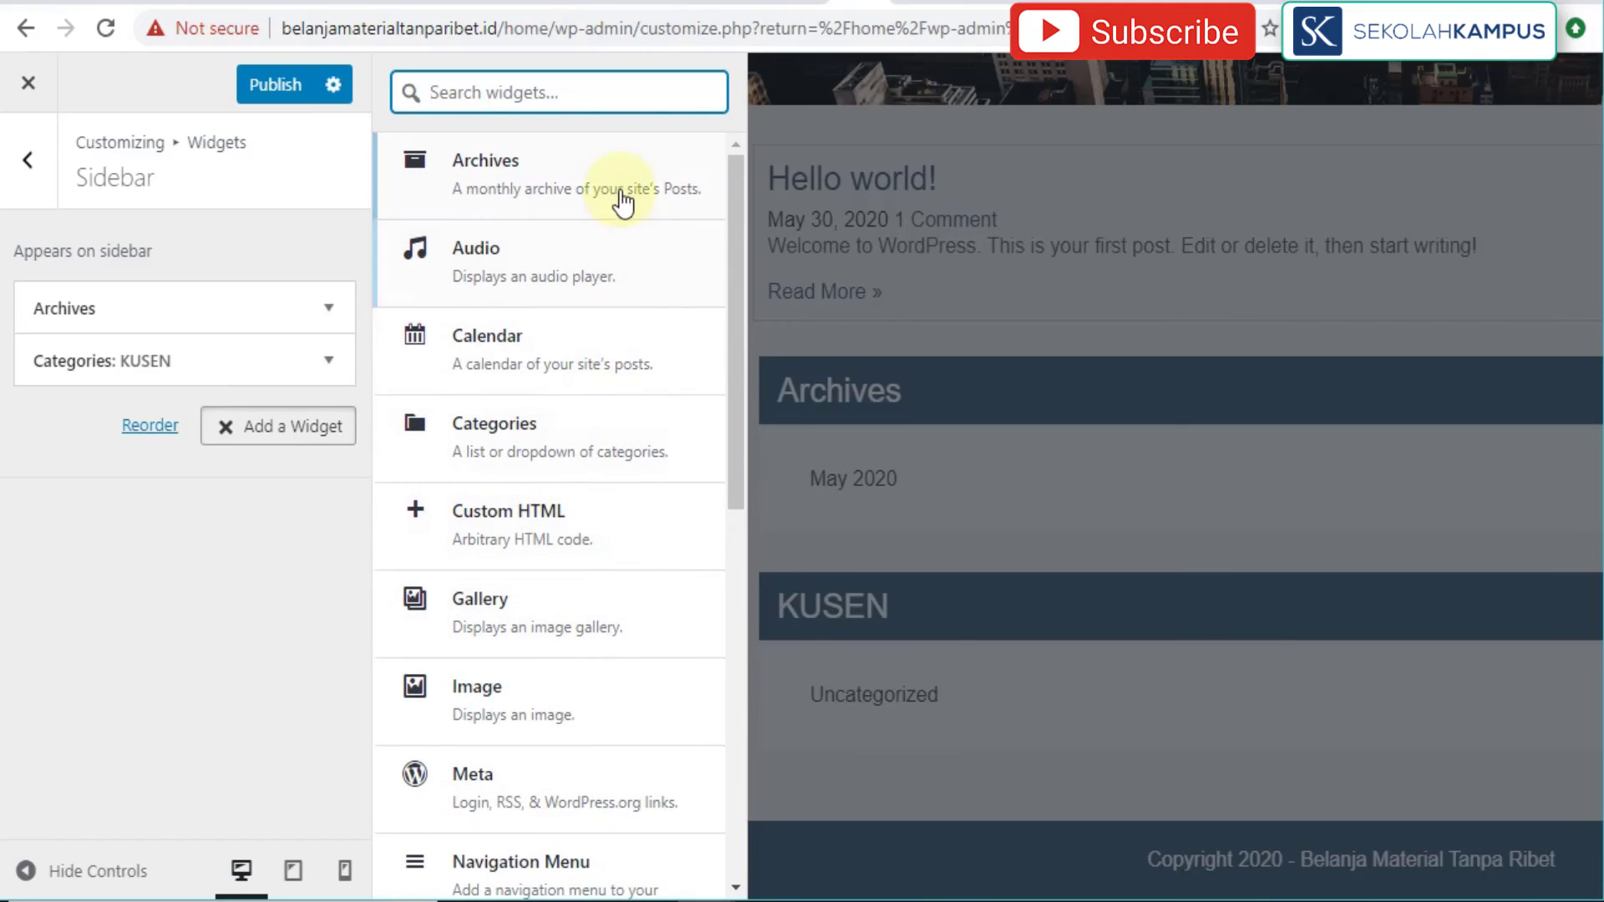
{"action": "left_click", "coordinate": [244, 517]}
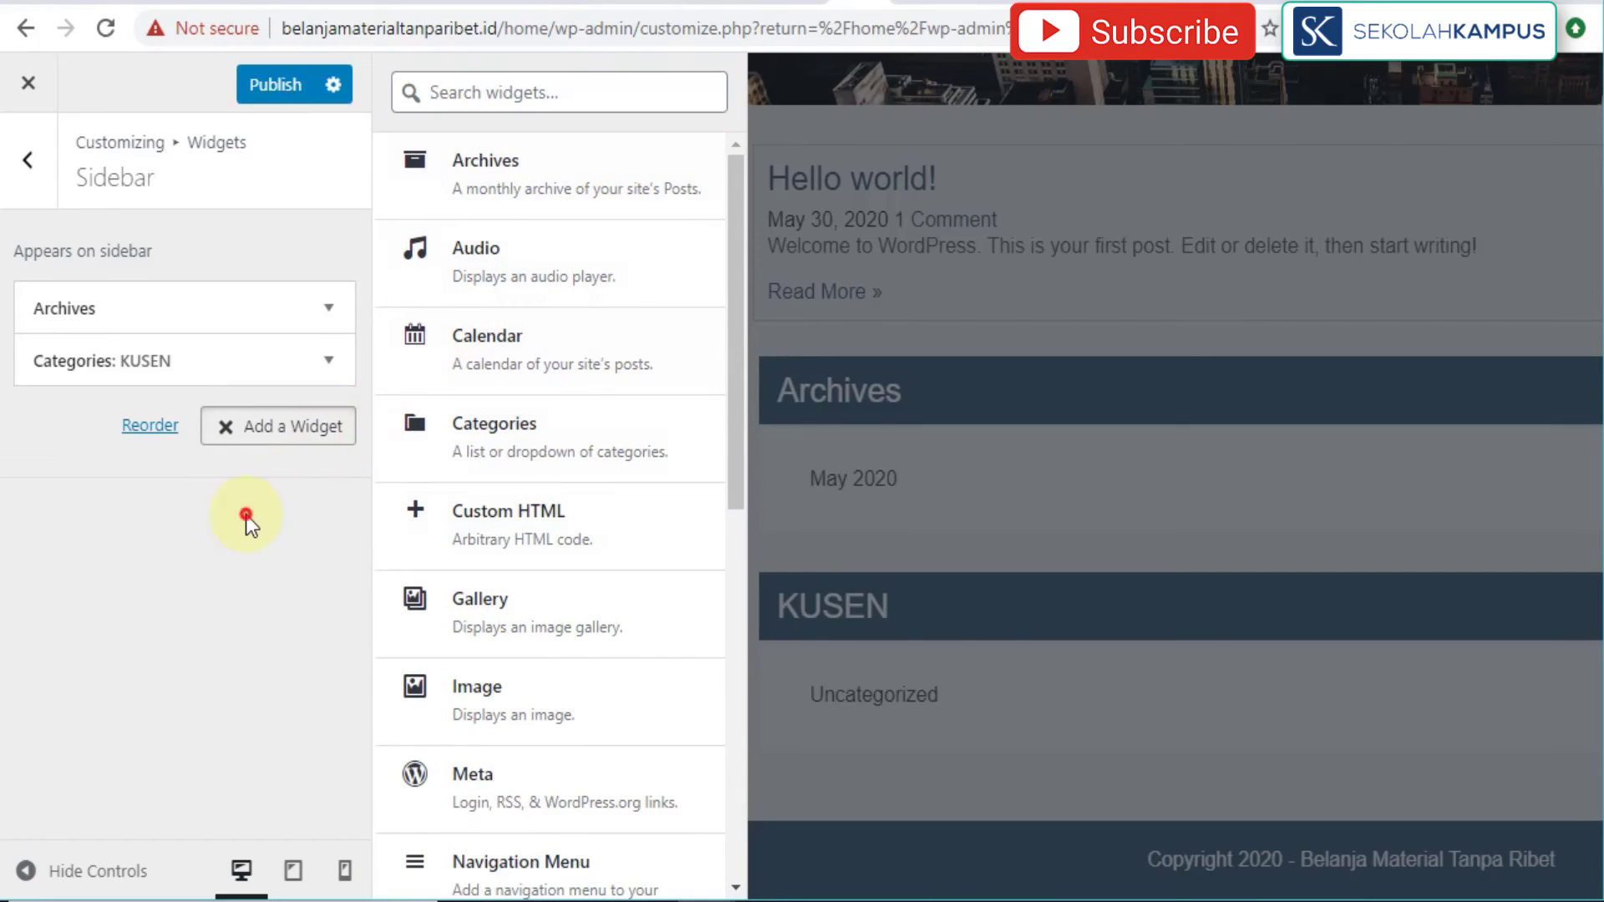
{"action": "left_click", "coordinate": [282, 445]}
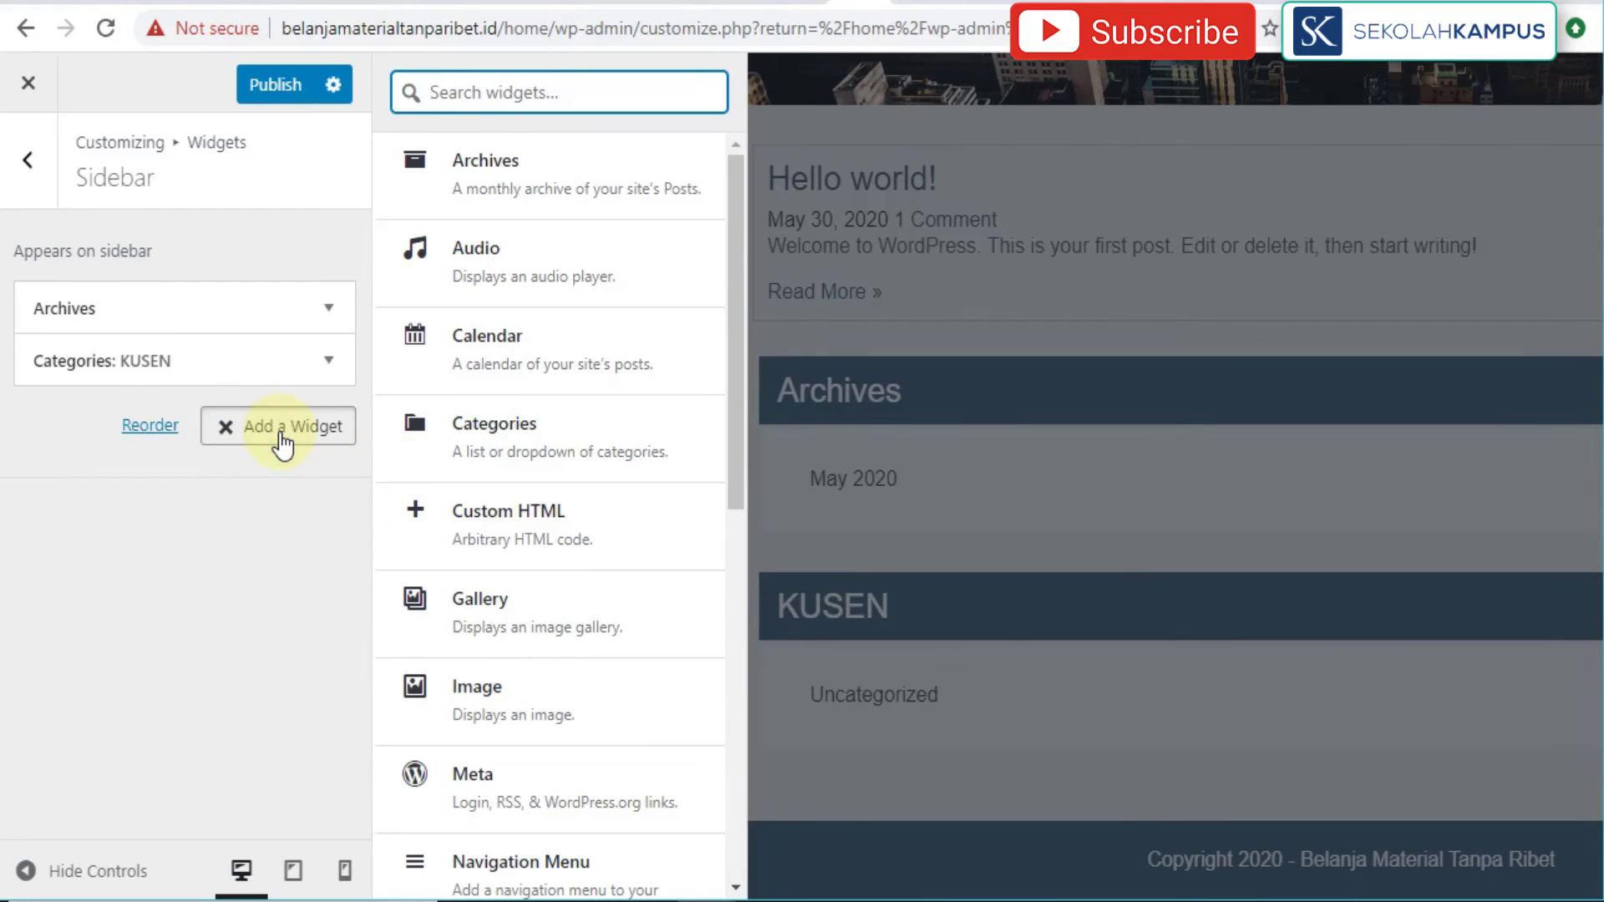
{"action": "left_click", "coordinate": [475, 801]}
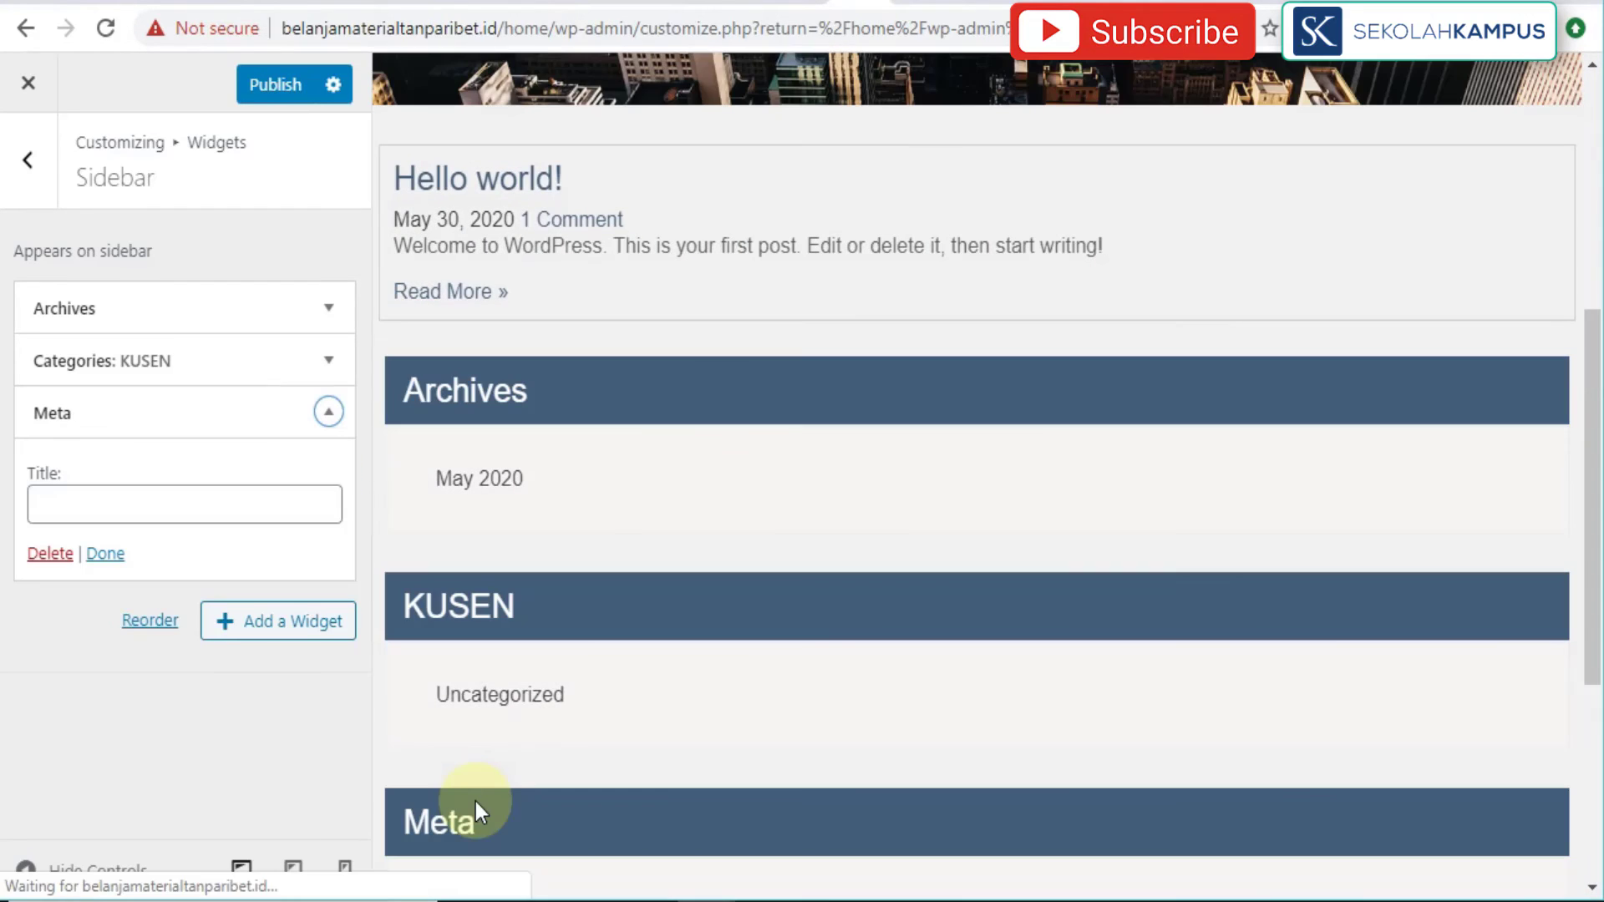
Step: Delete the newly added Meta widget and publish the sidebar changes
{"action": "scroll", "coordinate": [616, 869], "scroll_direction": "down", "scroll_amount": 3}
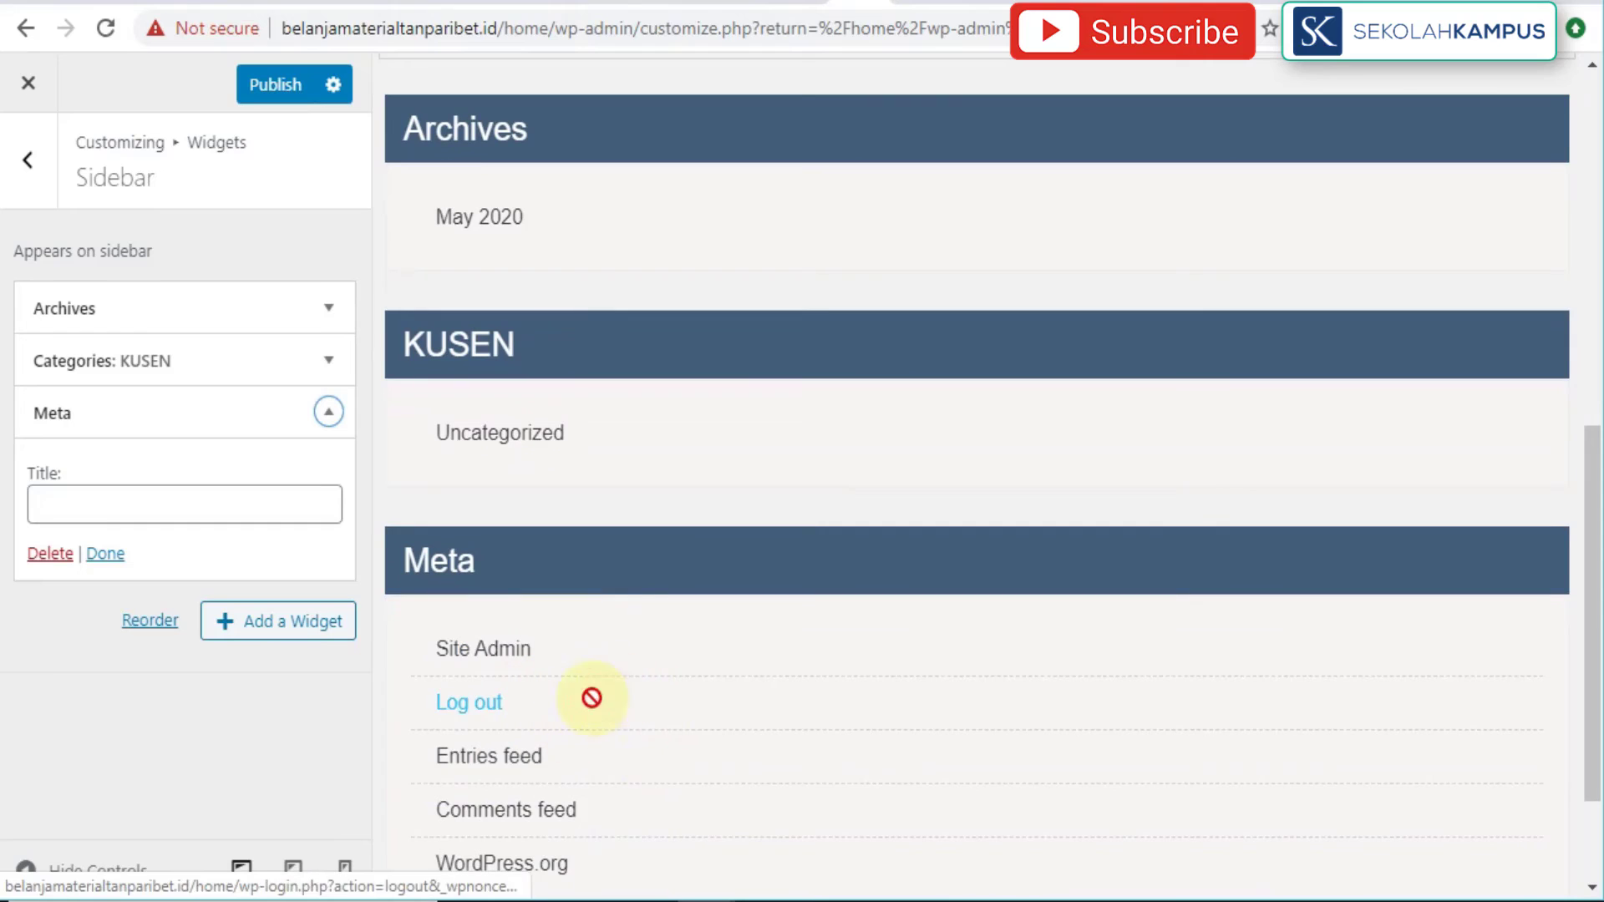
{"action": "scroll", "coordinate": [591, 698], "scroll_direction": "down", "scroll_amount": 2}
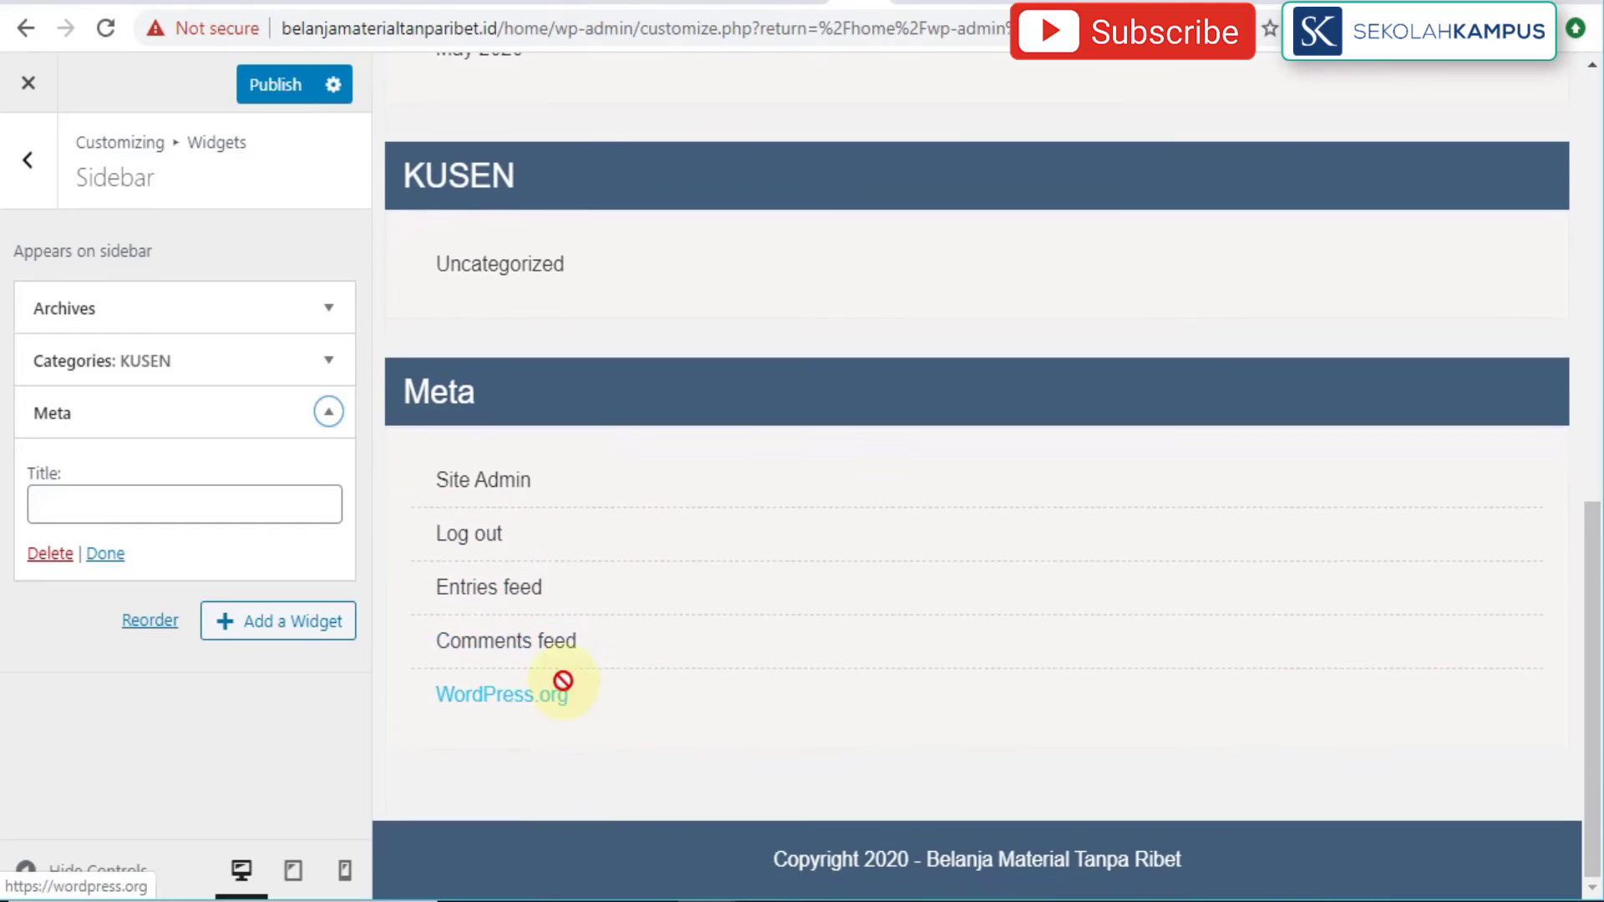
{"action": "left_click", "coordinate": [51, 555]}
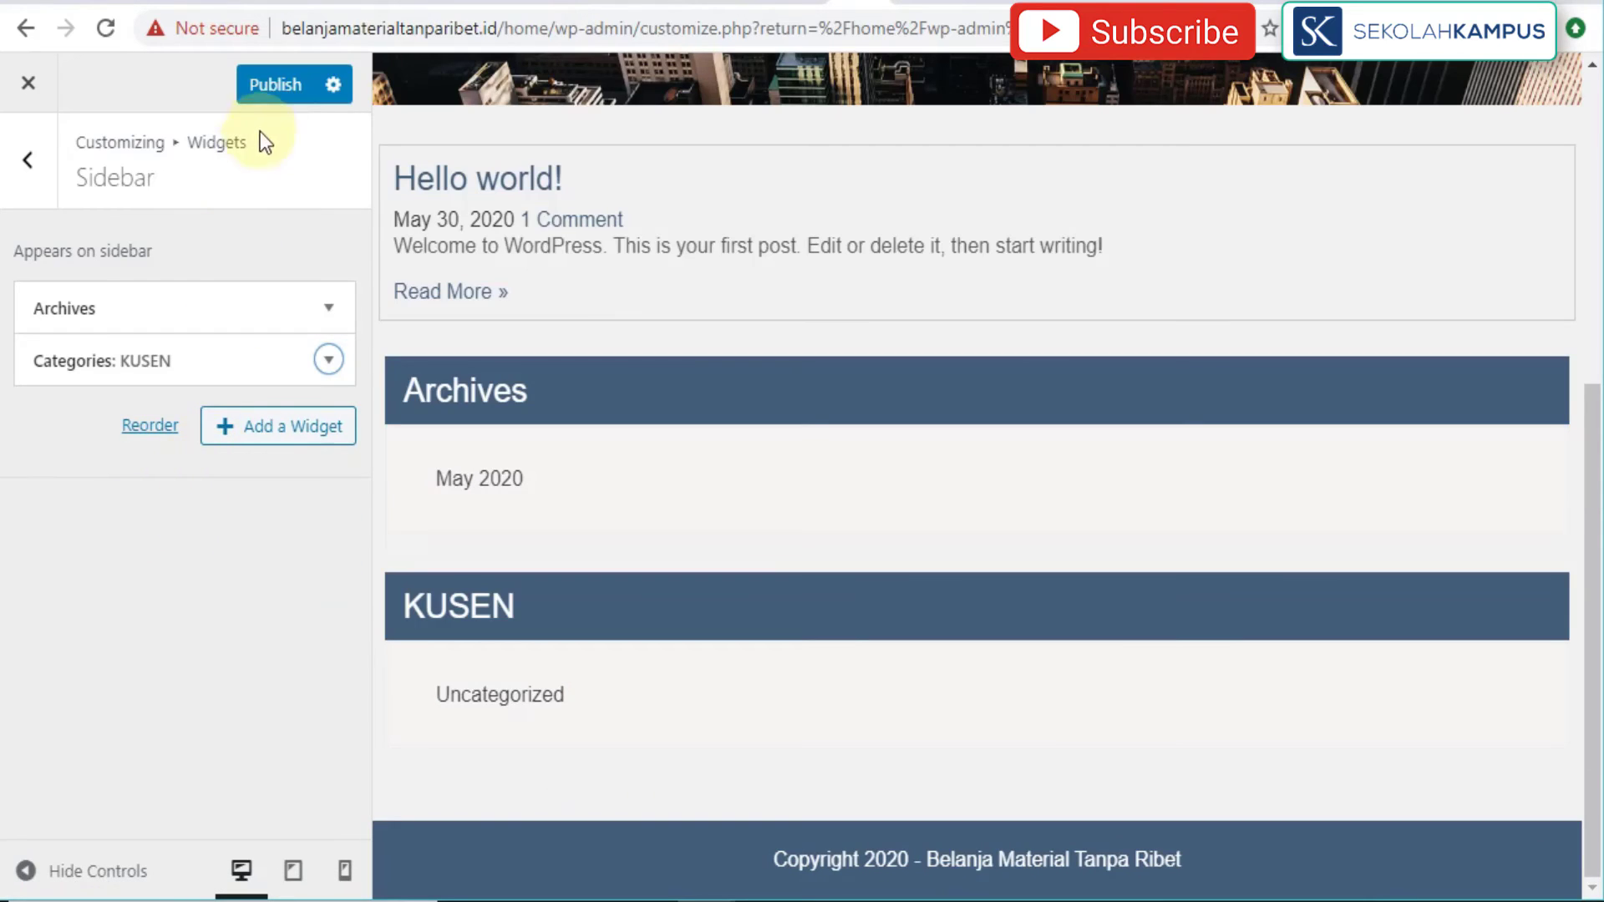
{"action": "left_click", "coordinate": [283, 88]}
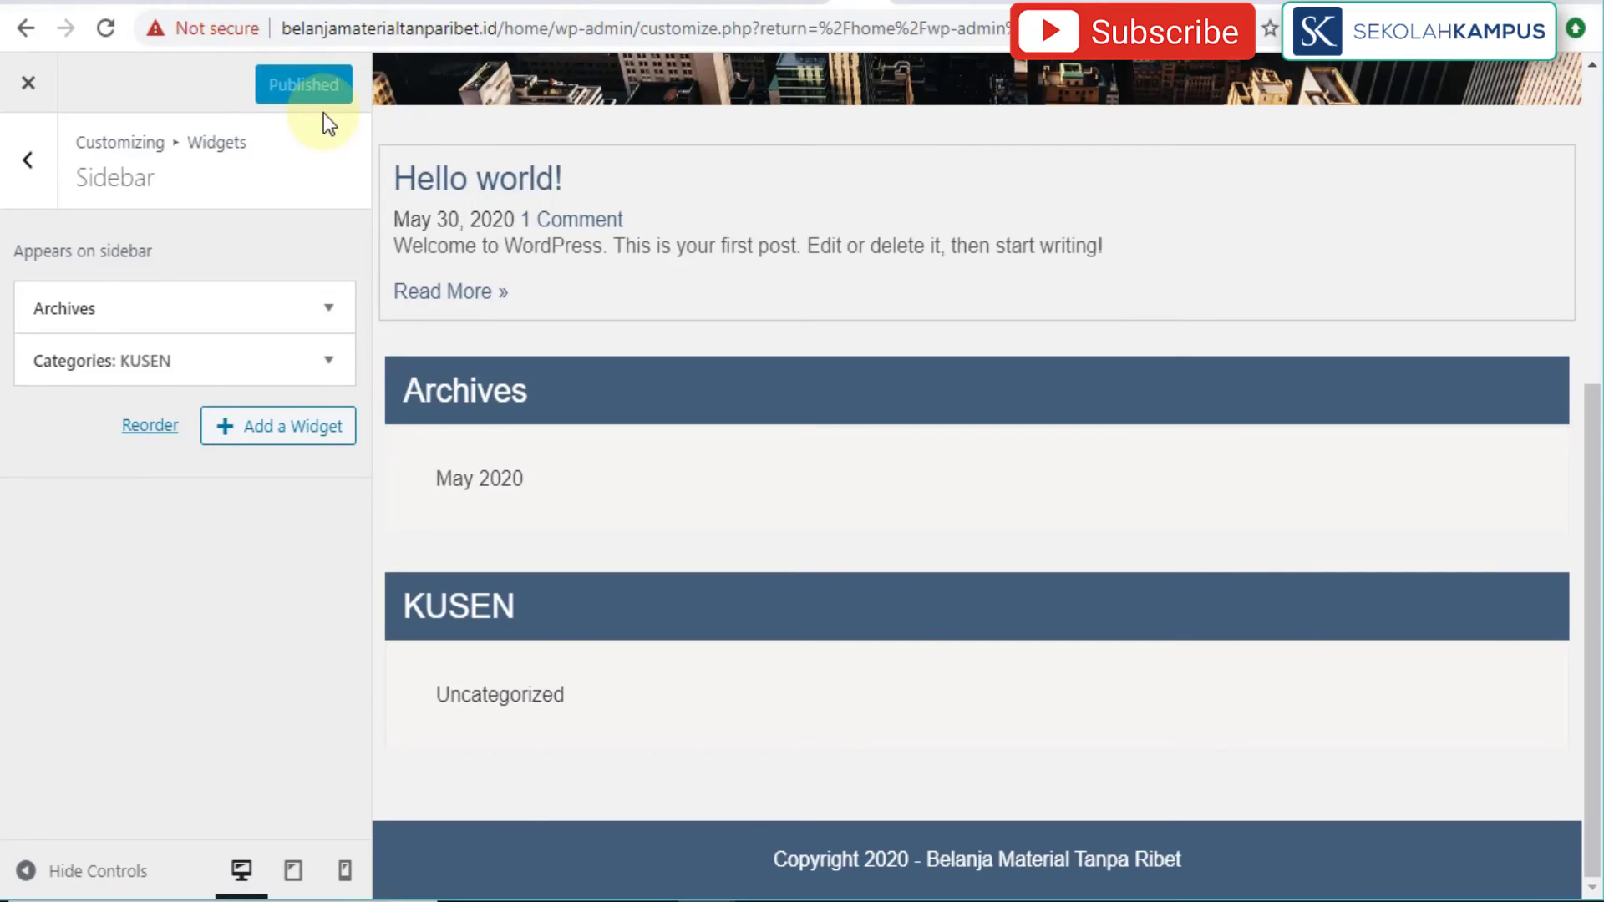
Step: Reload the live /home/ page and confirm the sidebar shows only Archives and KUSEN
{"action": "left_click", "coordinate": [909, 5]}
{"action": "scroll", "coordinate": [477, 151], "scroll_direction": "up", "scroll_amount": 3}
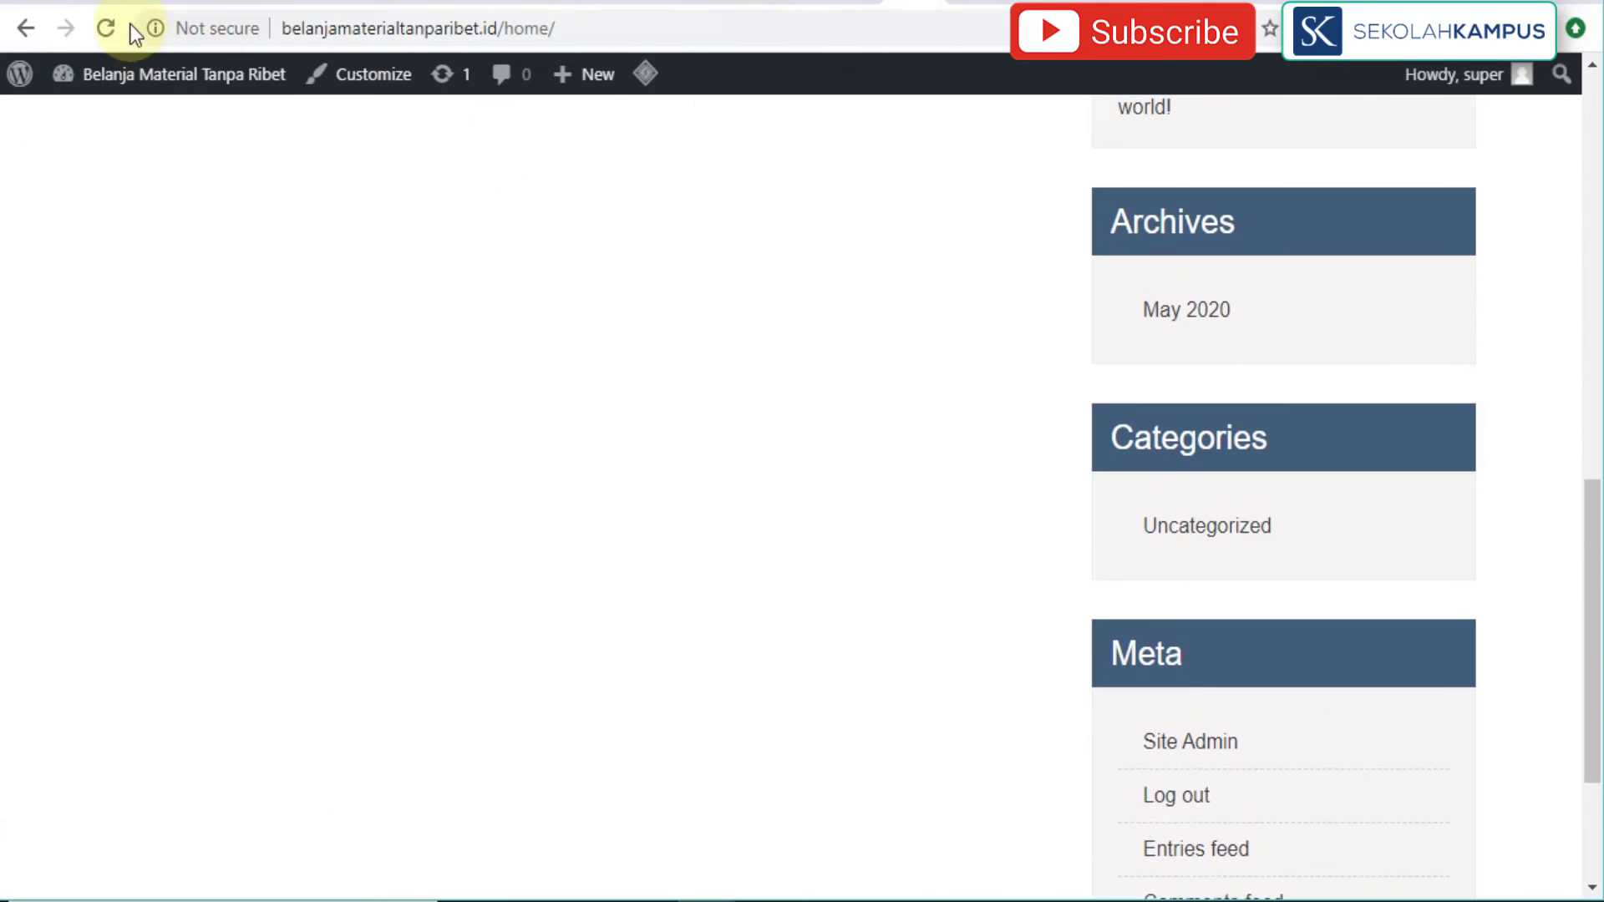
{"action": "left_click", "coordinate": [107, 27]}
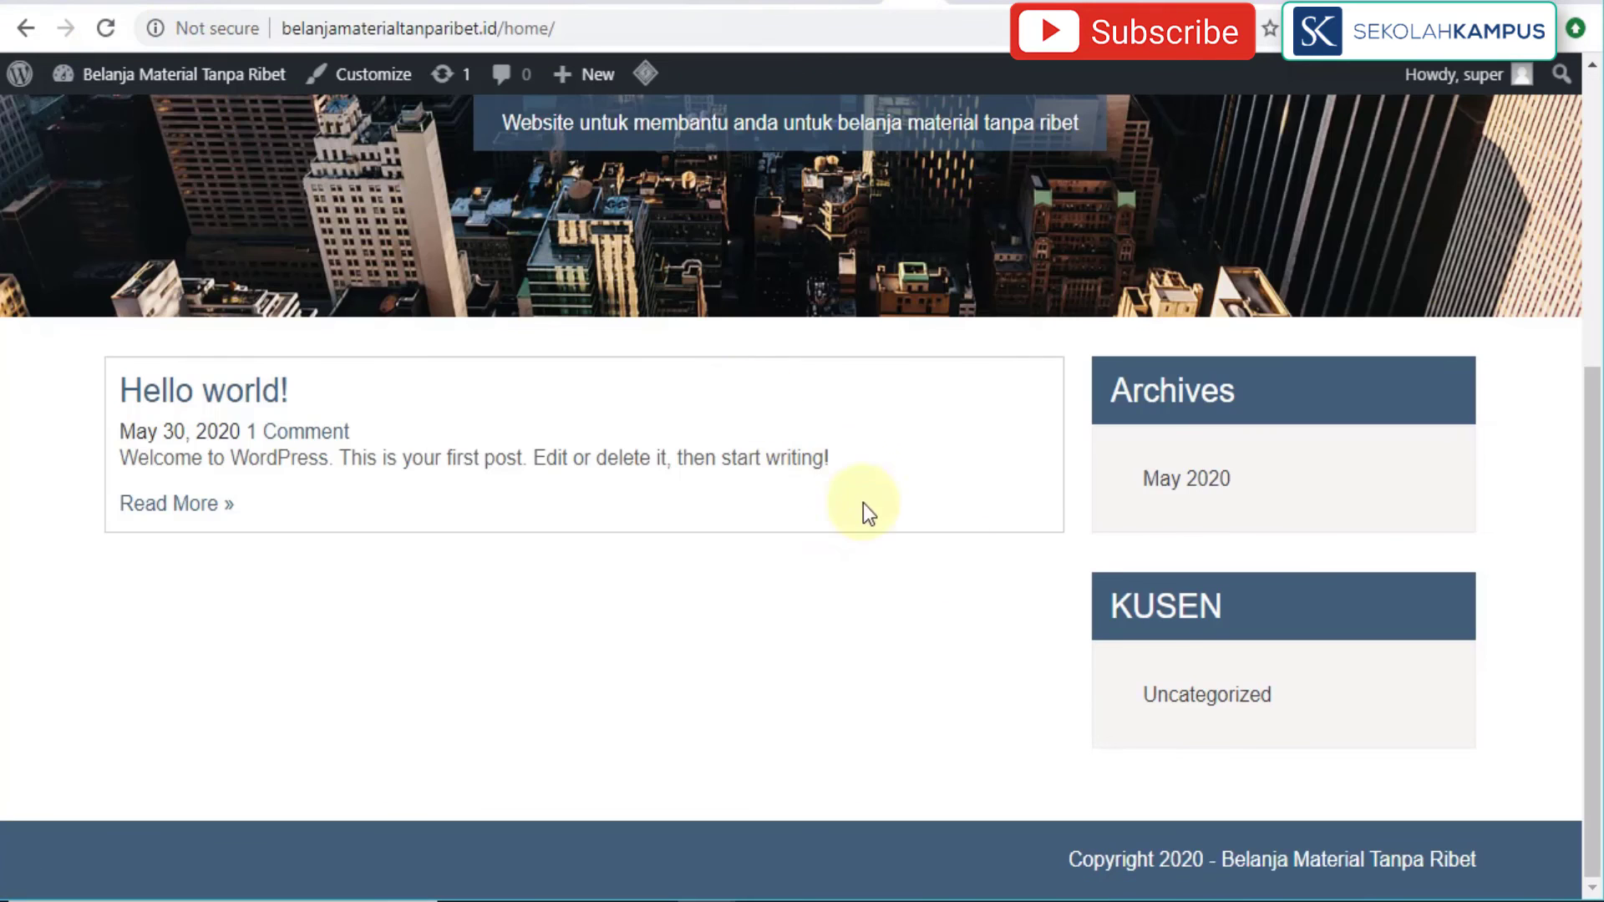
{"action": "scroll", "coordinate": [1188, 603], "scroll_direction": "up", "scroll_amount": 6}
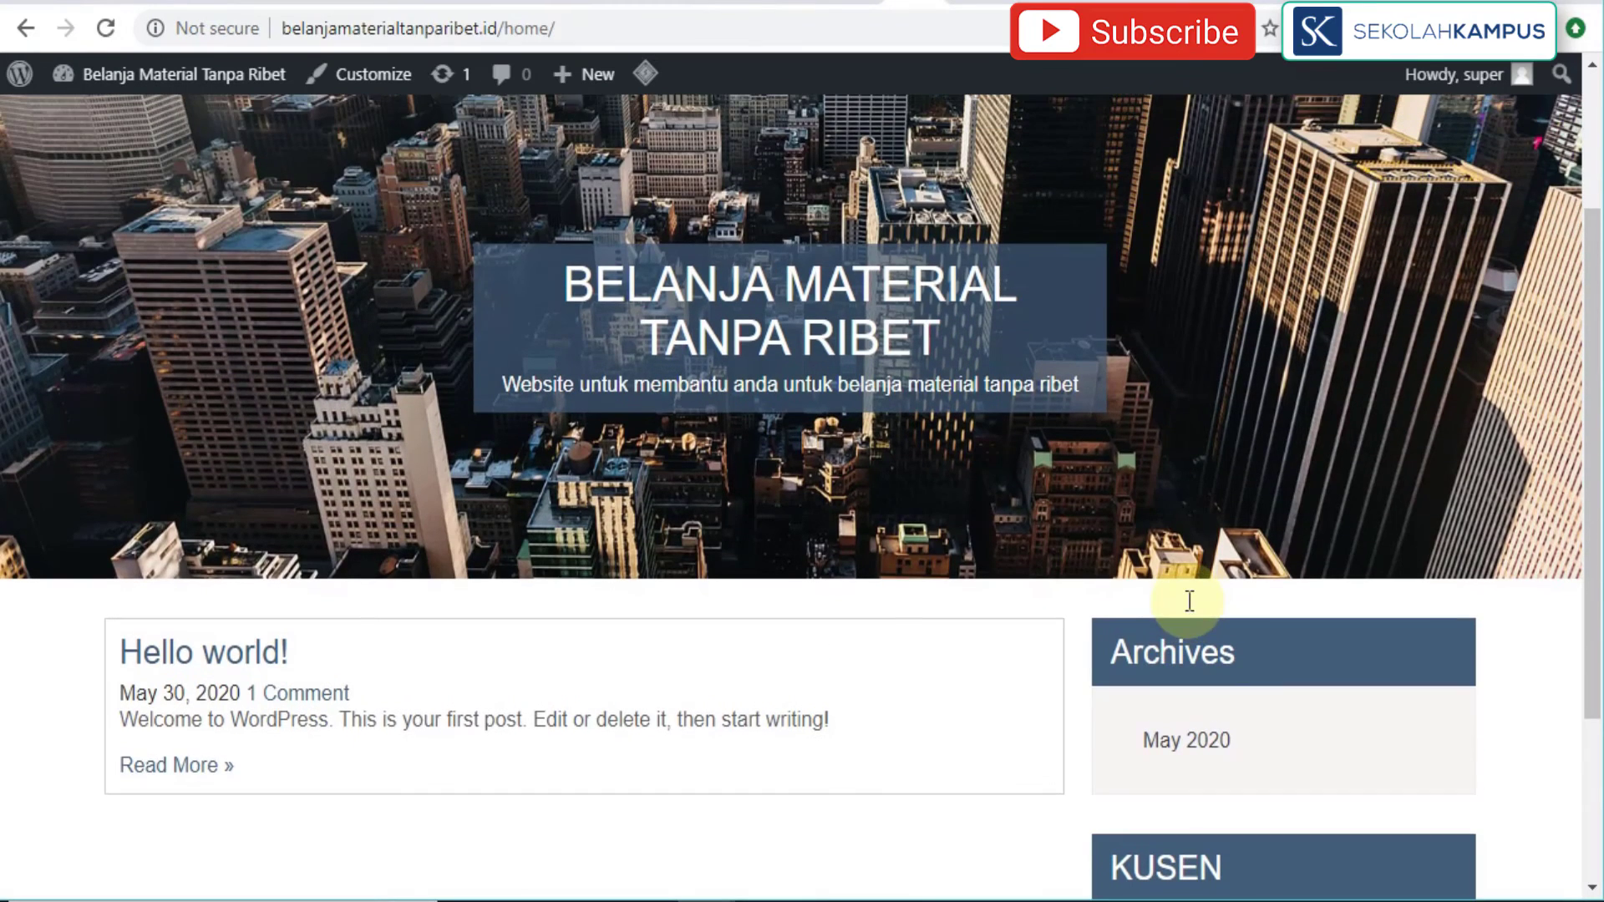
{"action": "scroll", "coordinate": [1185, 598], "scroll_direction": "down", "scroll_amount": 5}
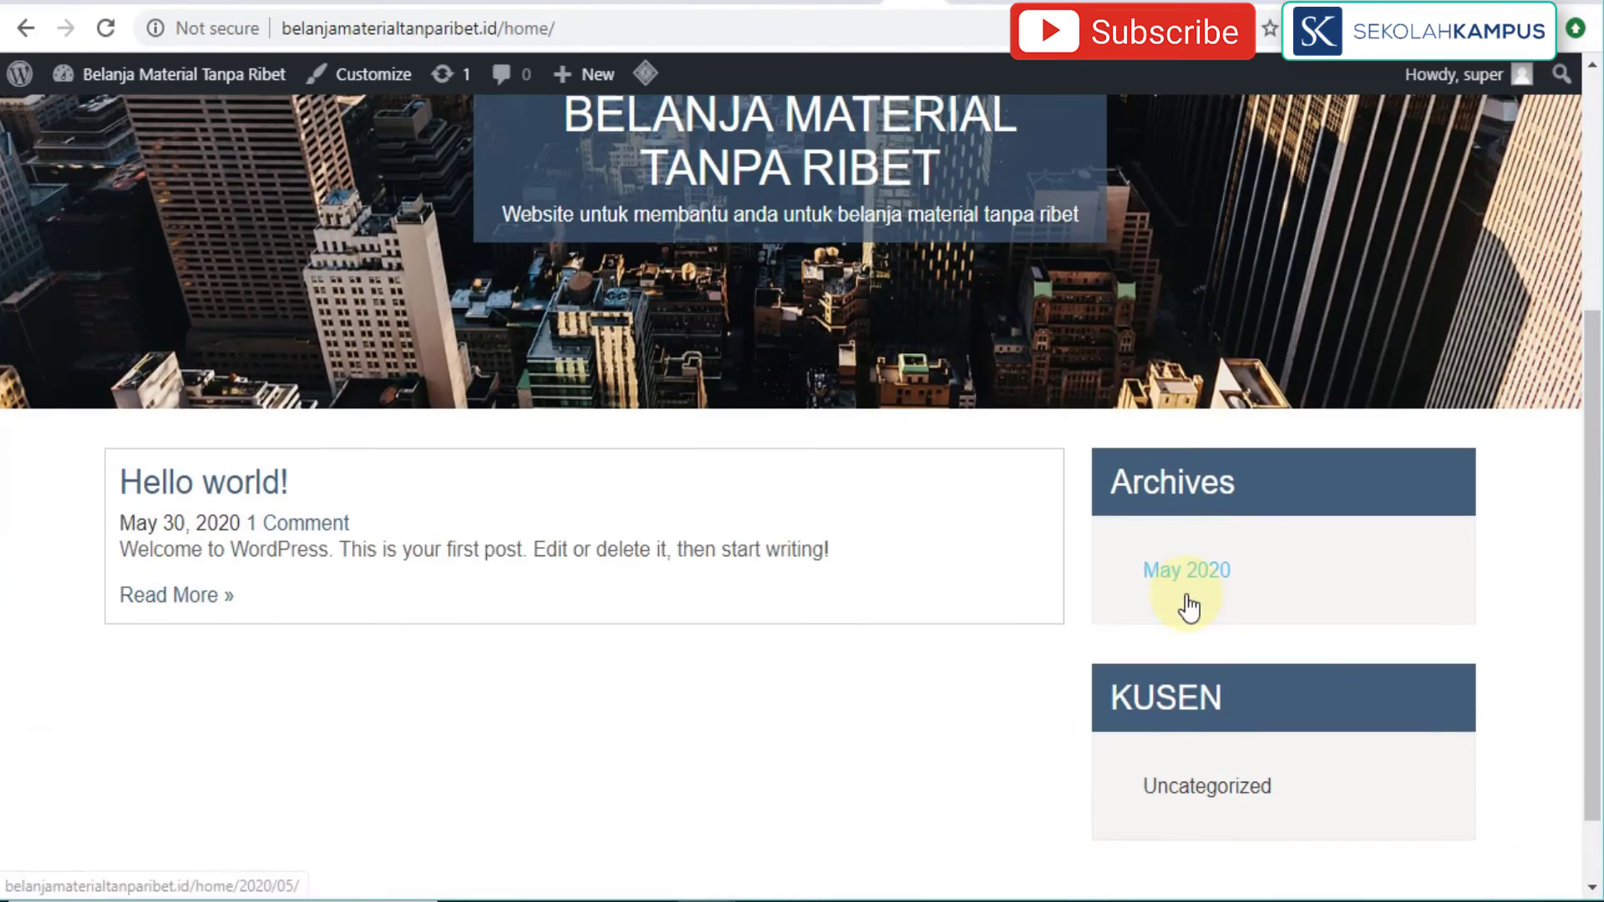